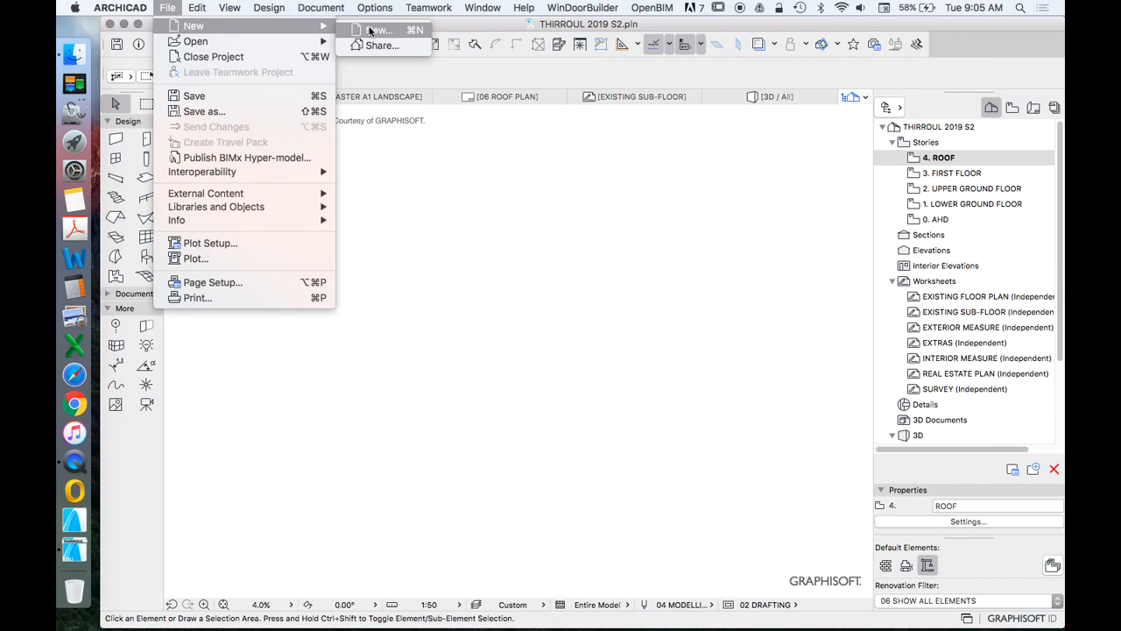
Look through the existing project files available to open, without opening any of them
mouse_move(263, 42)
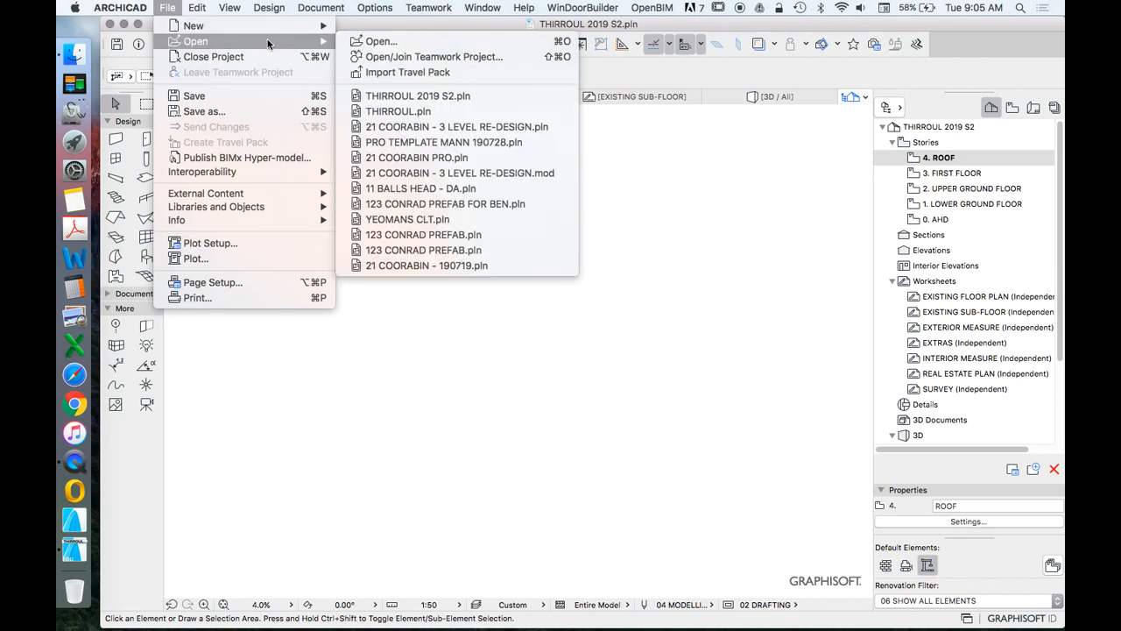
click(378, 41)
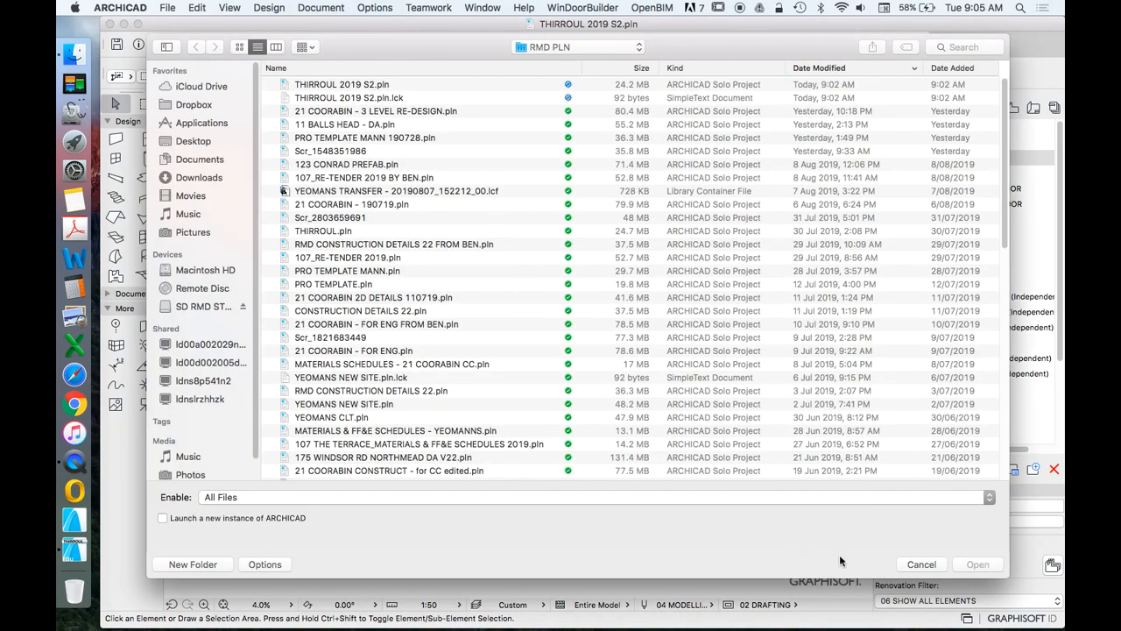
click(919, 565)
Review the template and work environment profile choices for a new project, without creating one
click(167, 7)
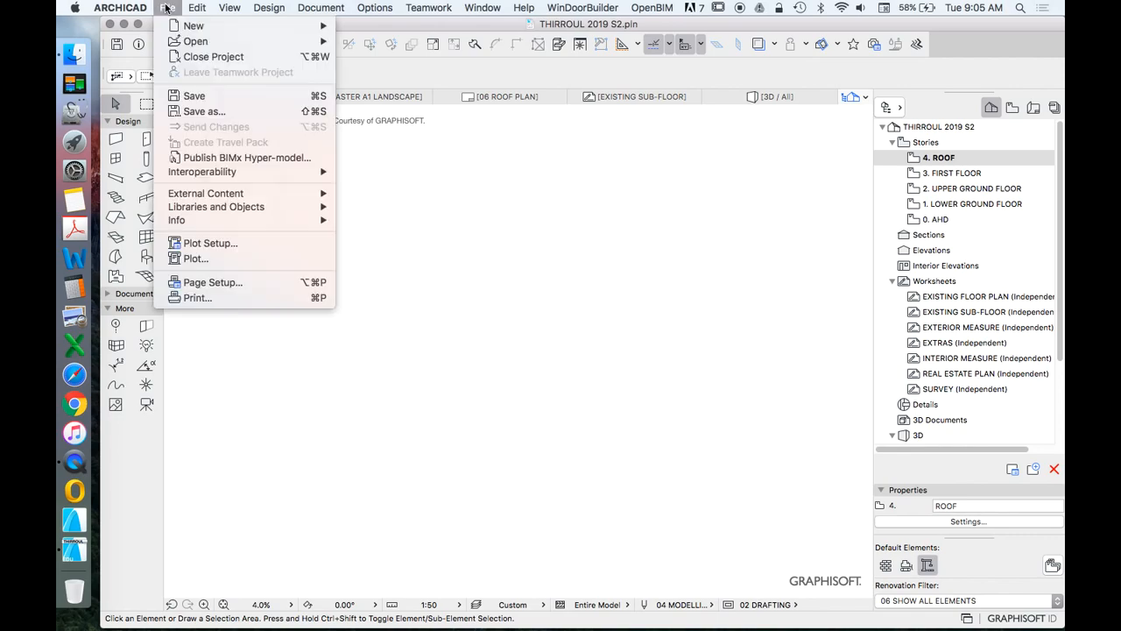
click(368, 25)
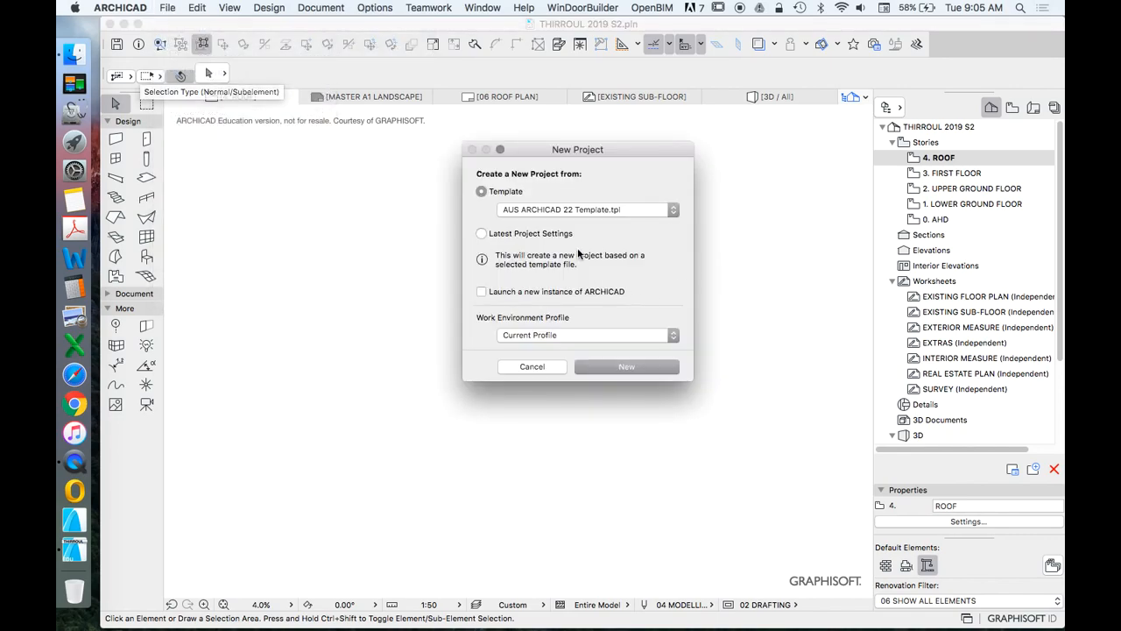
drag(615, 153, 582, 130)
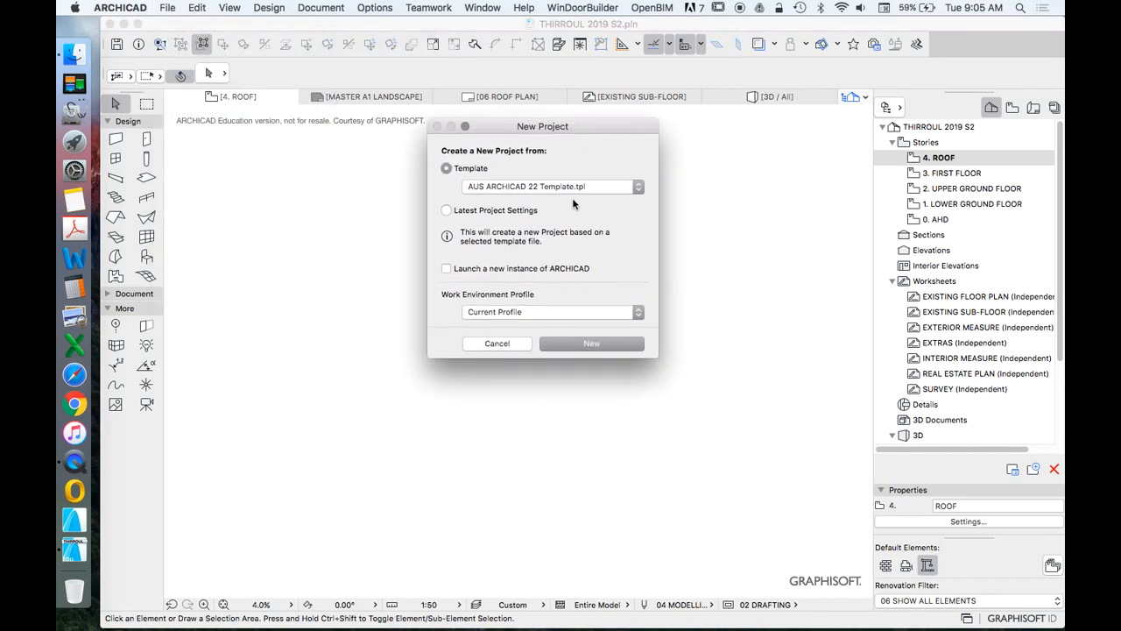
click(527, 184)
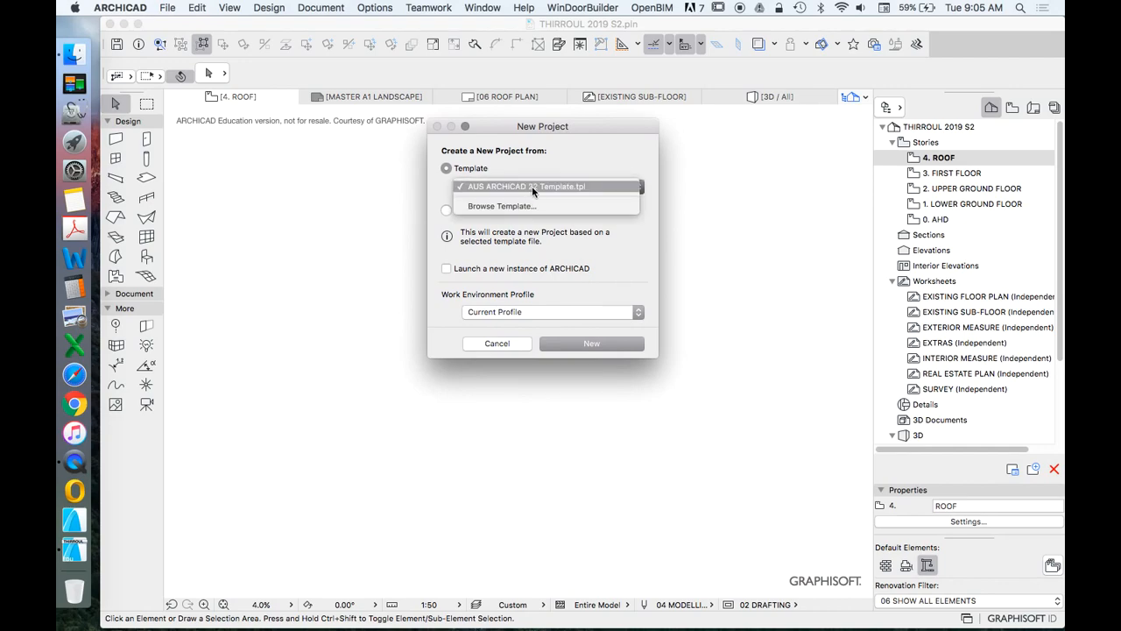
click(606, 145)
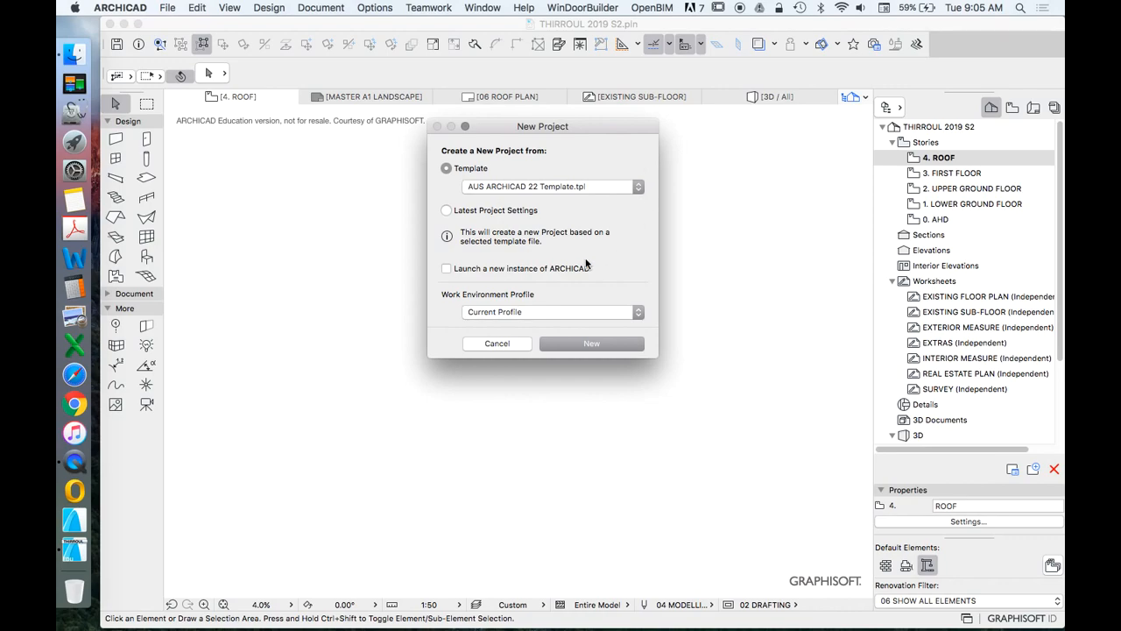
click(537, 312)
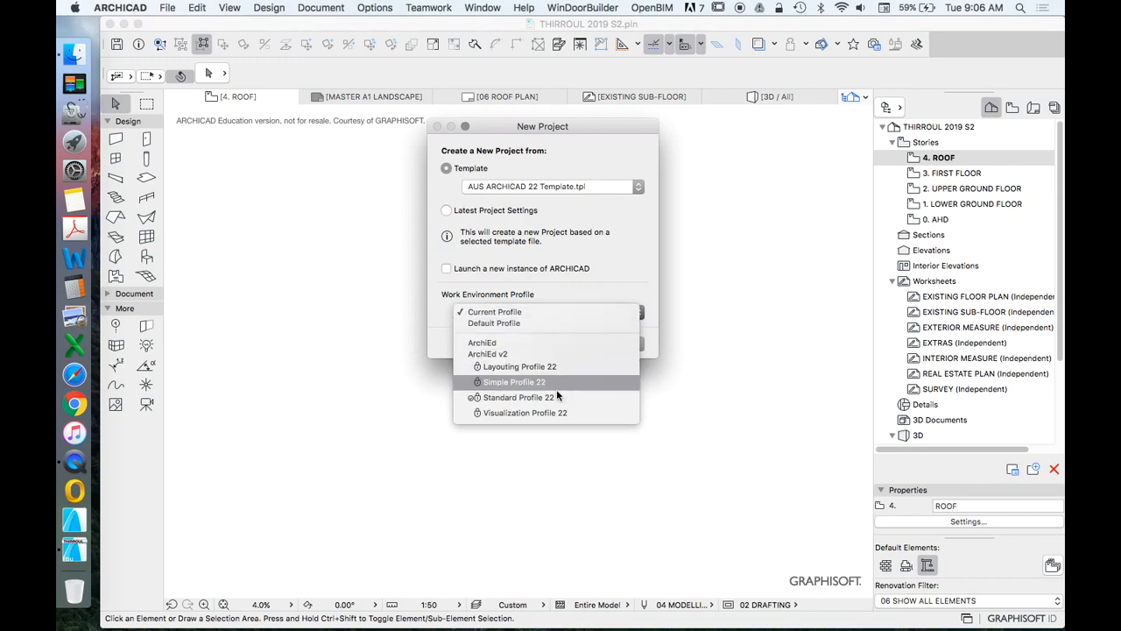
click(629, 262)
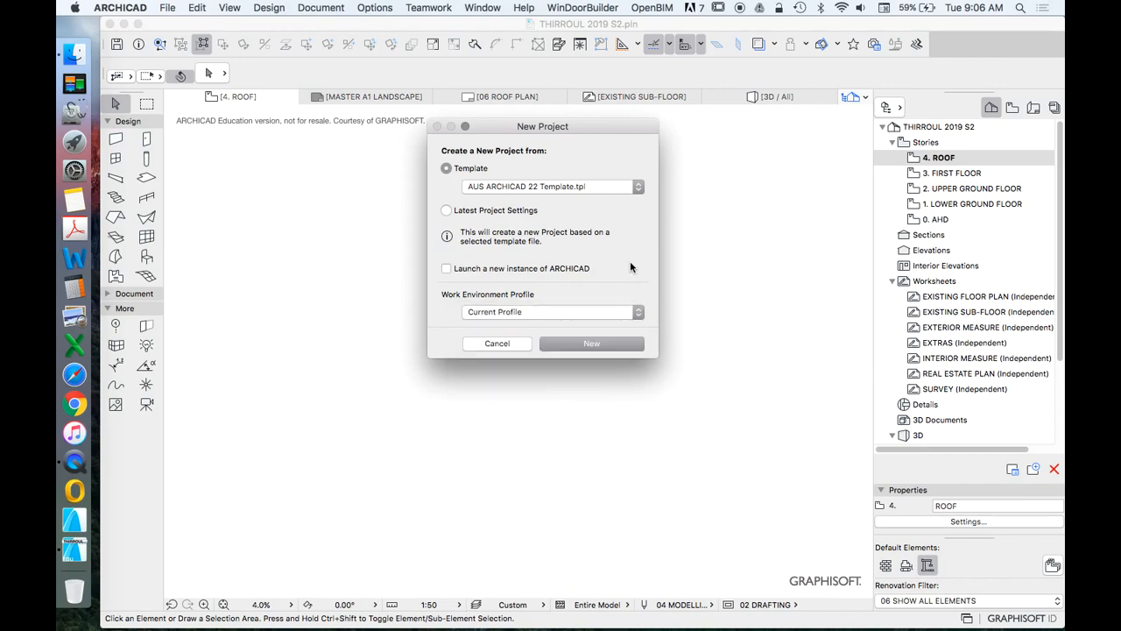
click(487, 344)
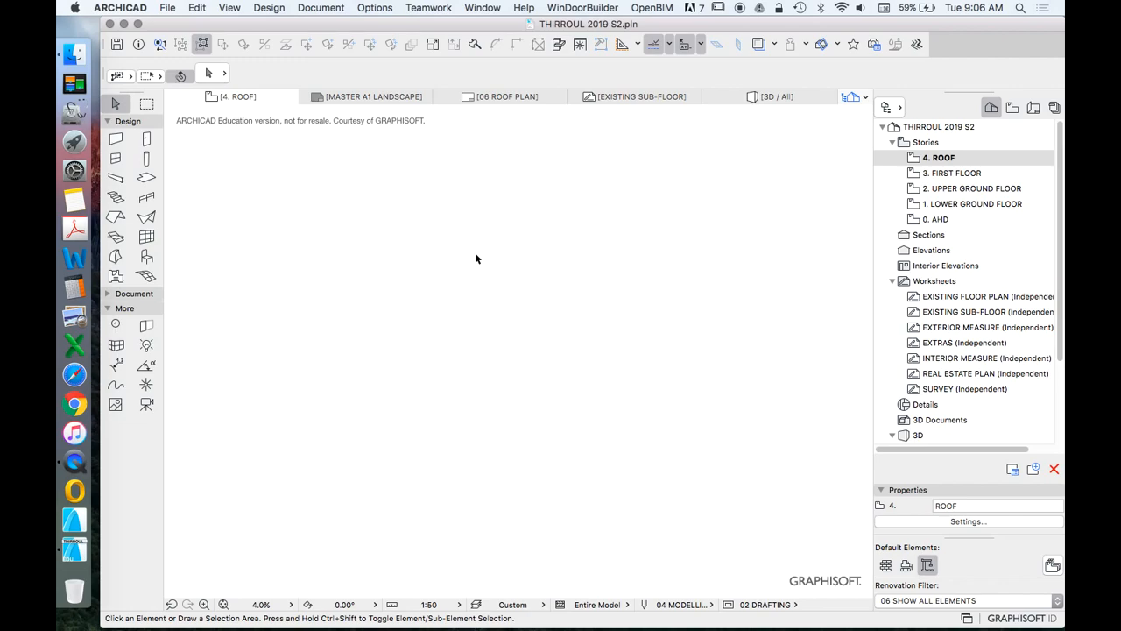
Examine the Project Map from the stories down to the worksheets, 3D views and schedules
scroll(988, 267, down, 1)
scroll(988, 264, down, 5)
scroll(999, 255, up, 5)
click(941, 175)
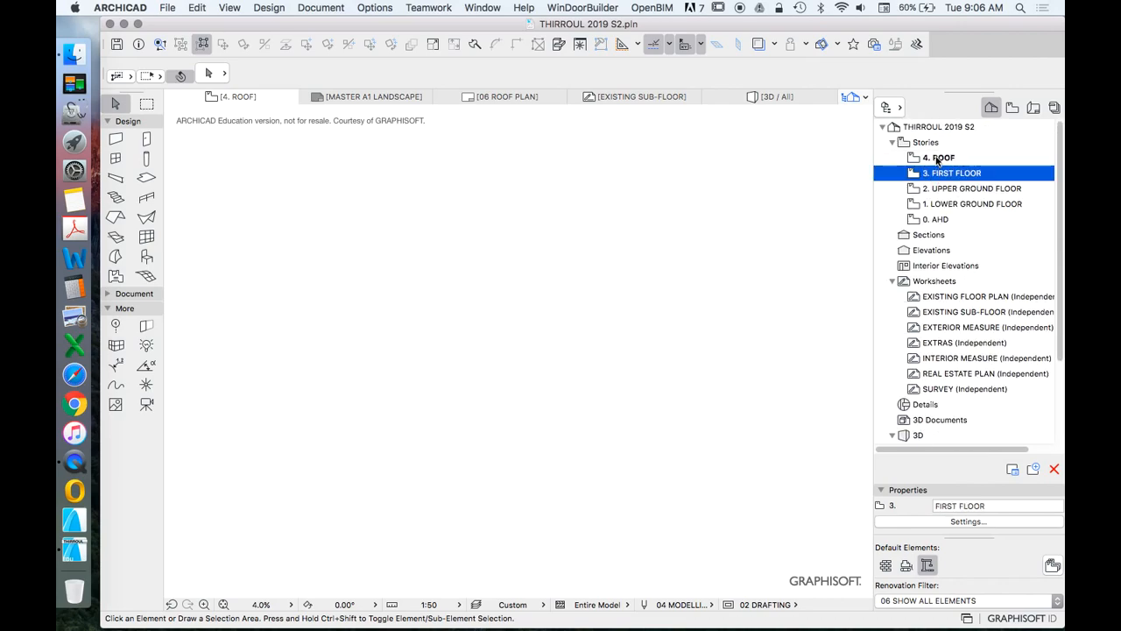
scroll(937, 205, down, 1)
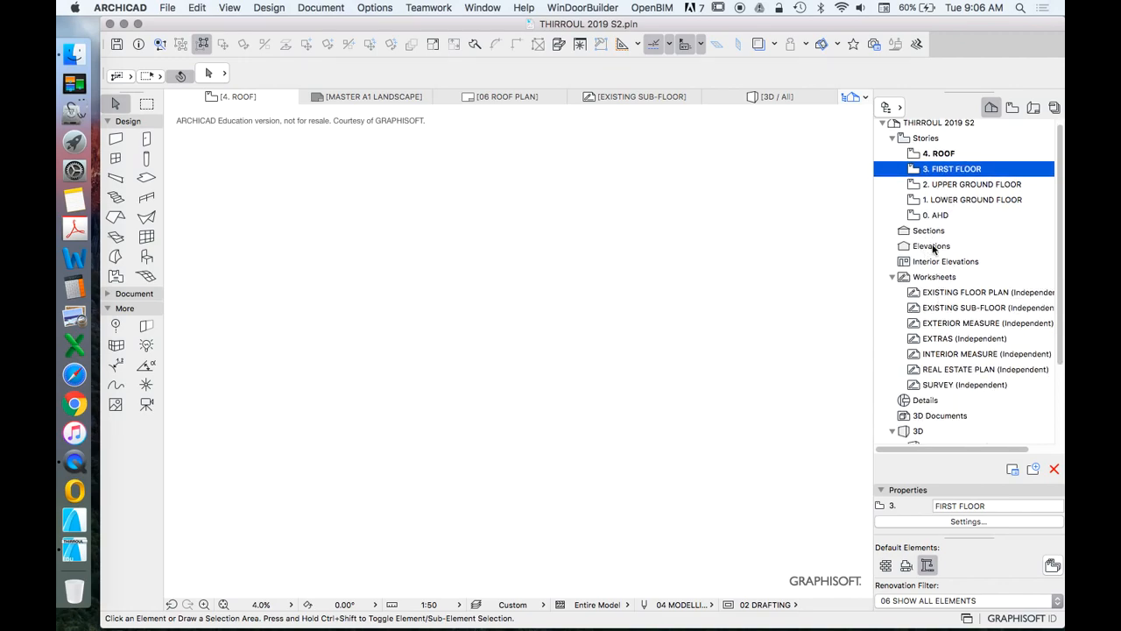
scroll(969, 233, down, 1)
scroll(969, 233, down, 5)
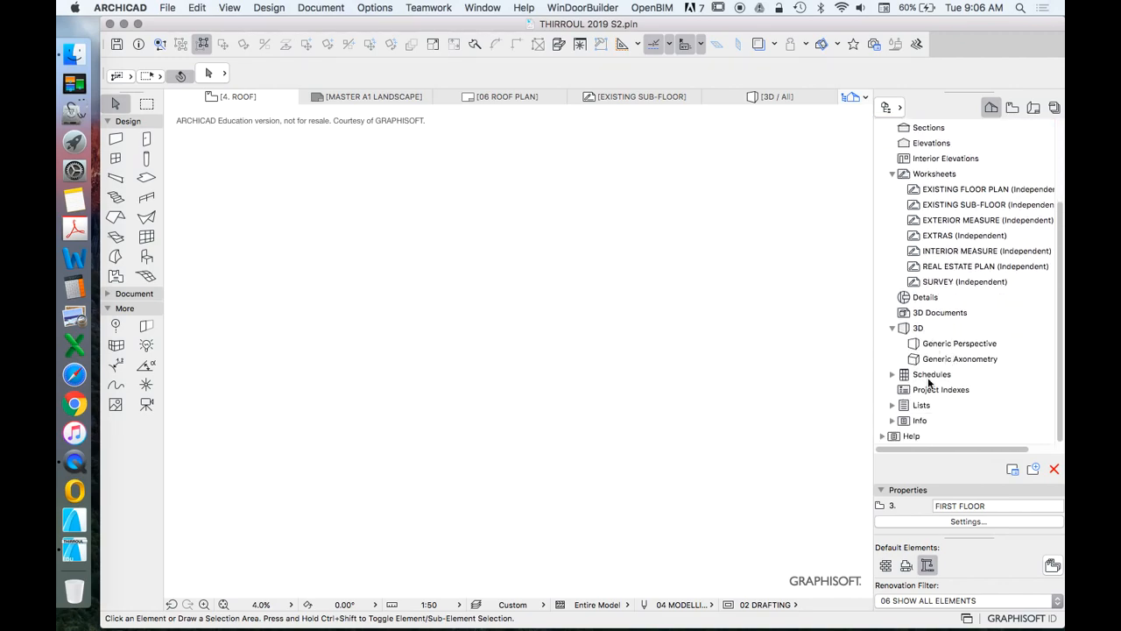
Compare the View Map with the Project Map, and look at the Layout Book and Publisher Sets
click(1013, 108)
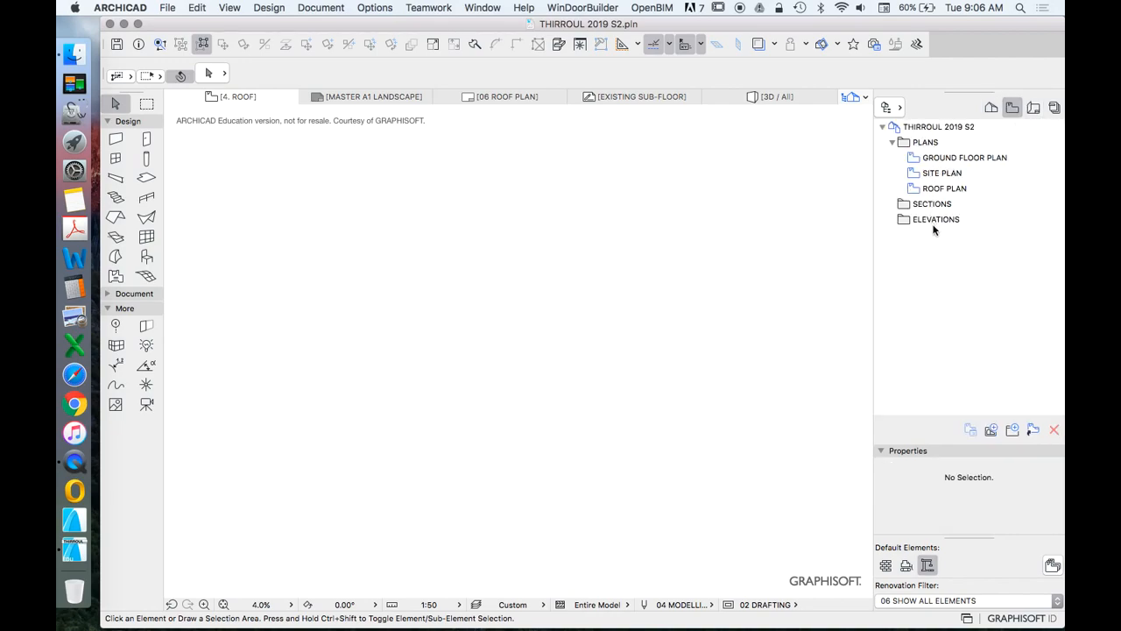
click(990, 107)
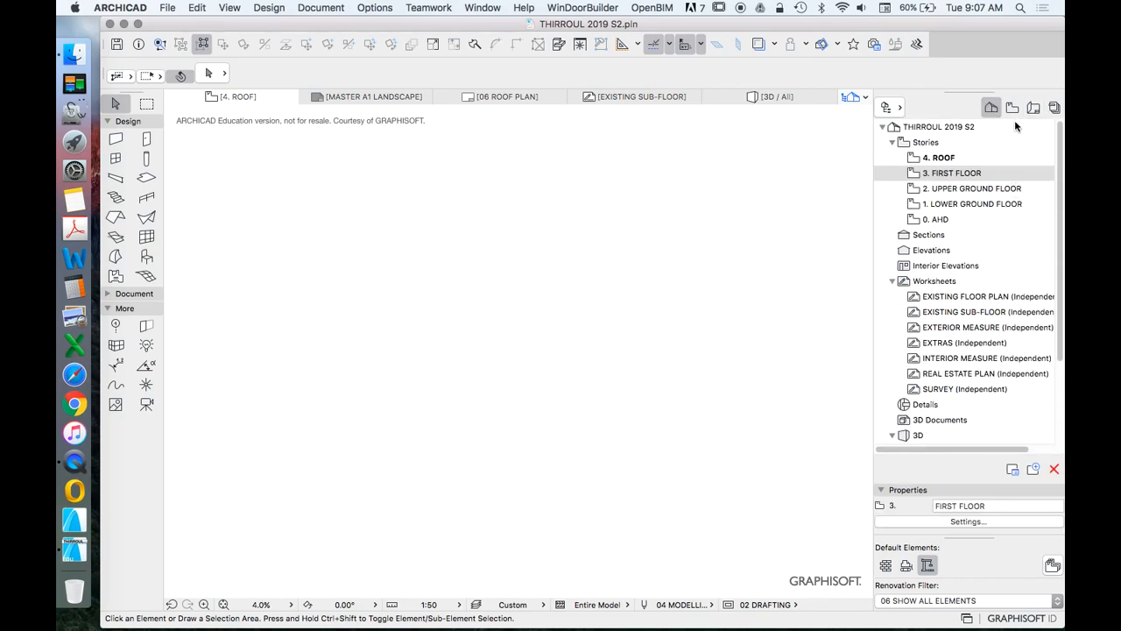
click(1012, 108)
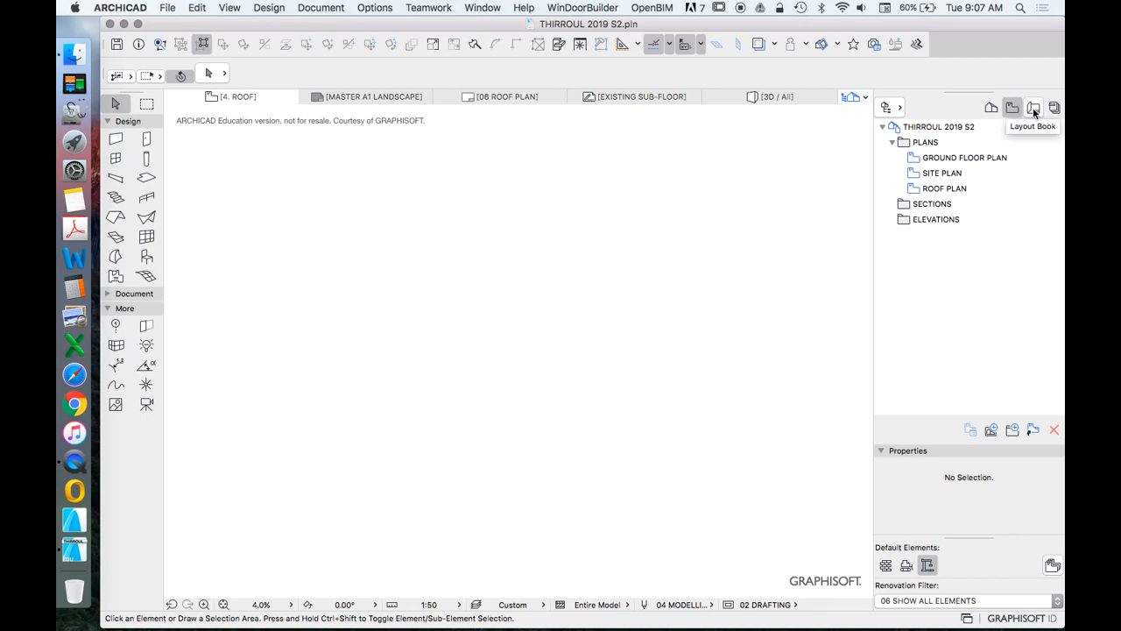
click(1034, 108)
click(1052, 107)
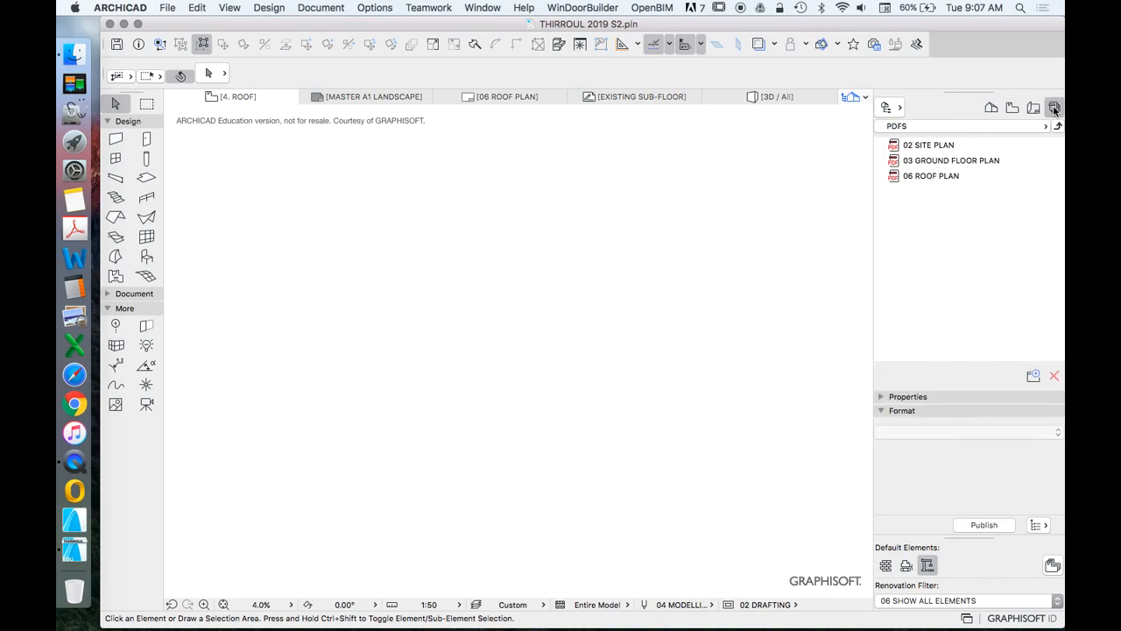
Examine the Sections, Elevations, worksheets and 3D entries in the Project Map
click(990, 107)
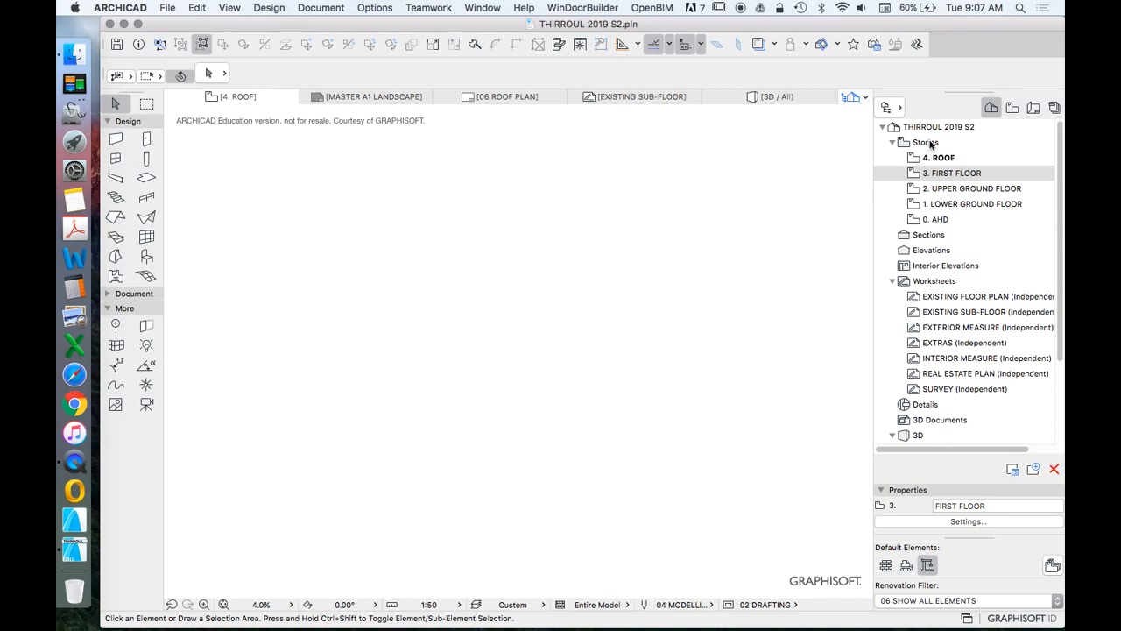
click(930, 235)
click(933, 252)
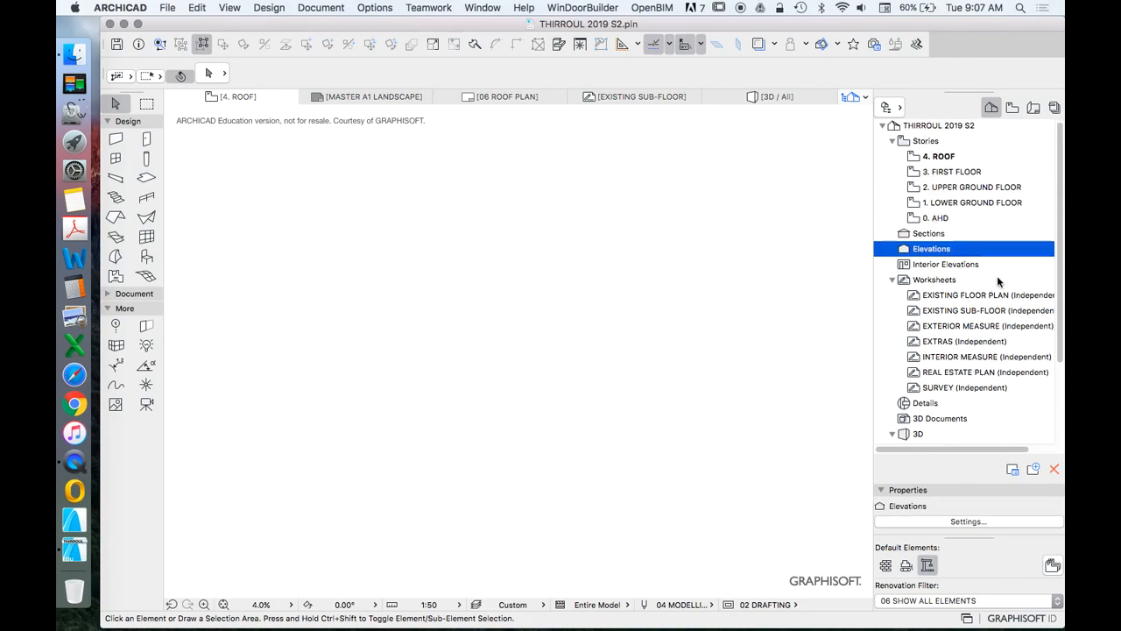
scroll(995, 275, down, 2)
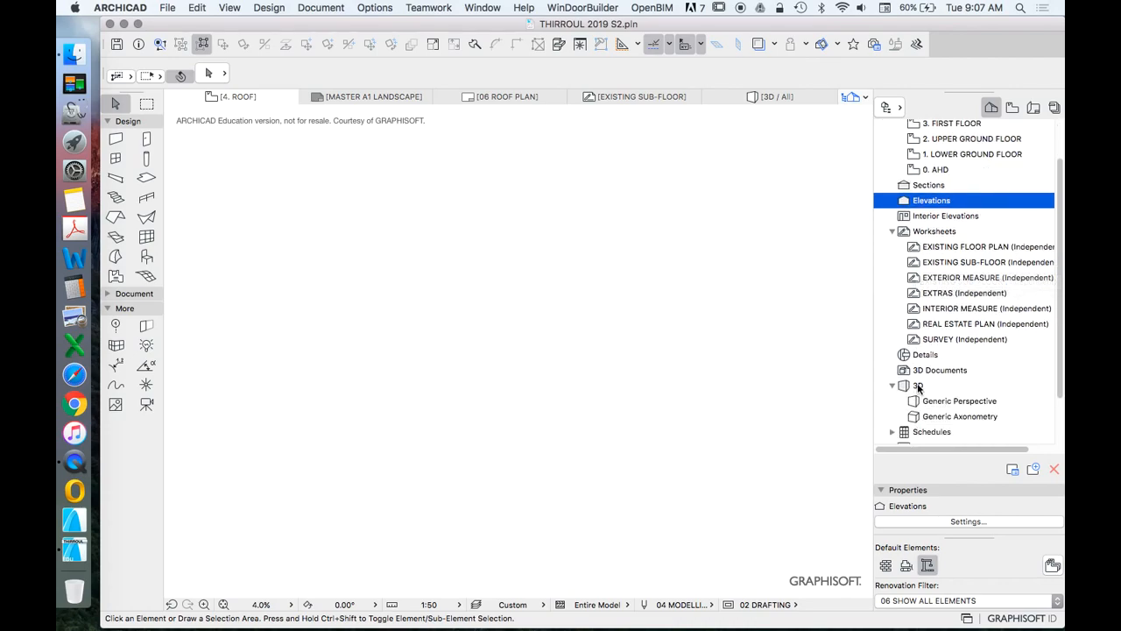
scroll(948, 352, up, 2)
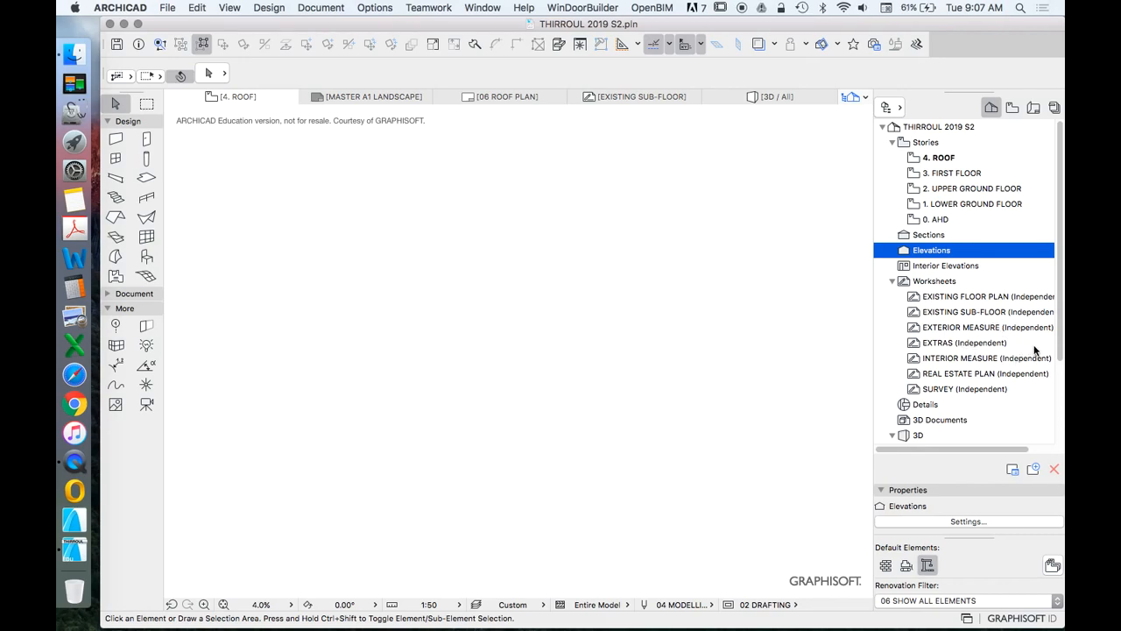
Review the settings for saving the current view into the PLANS folder of the View Map, without creating the view
click(1012, 107)
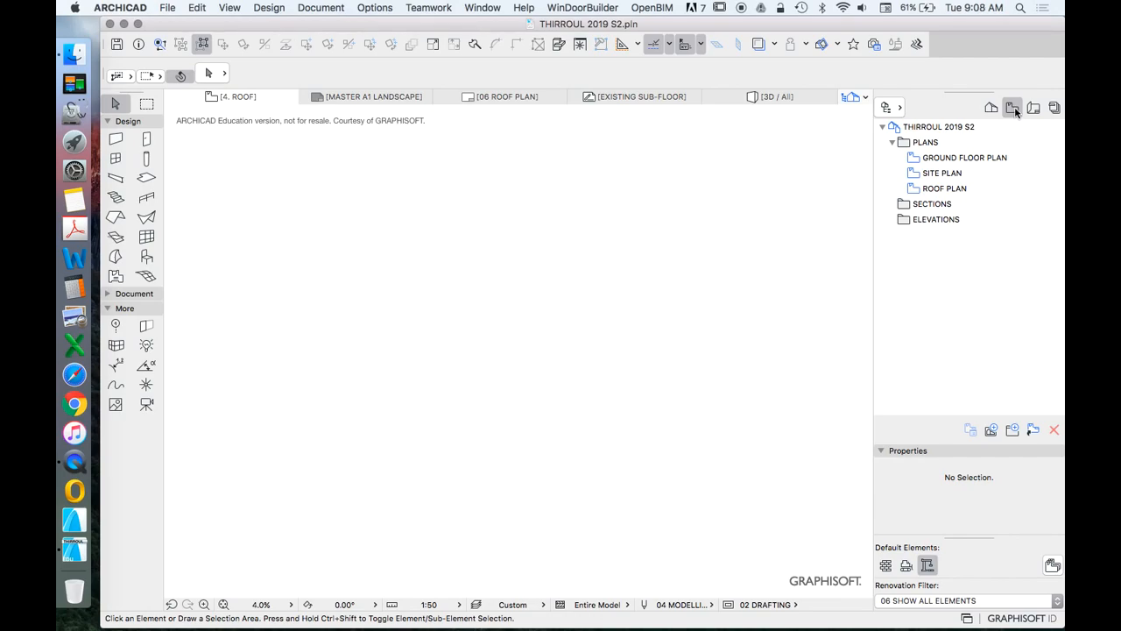
right_click(1013, 113)
click(984, 273)
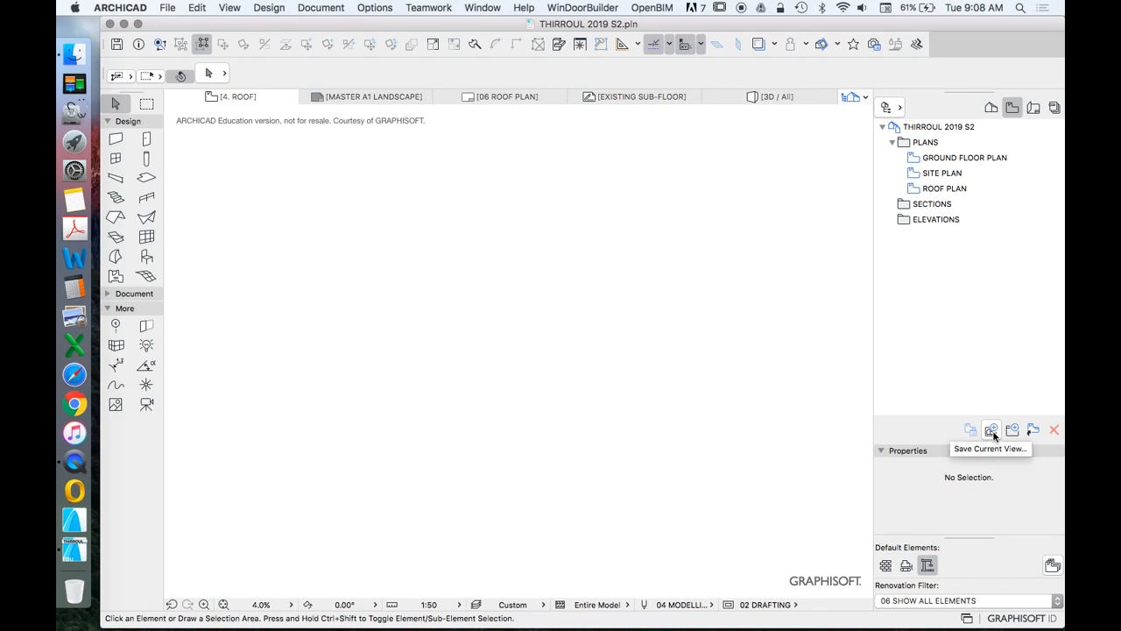
right_click(926, 149)
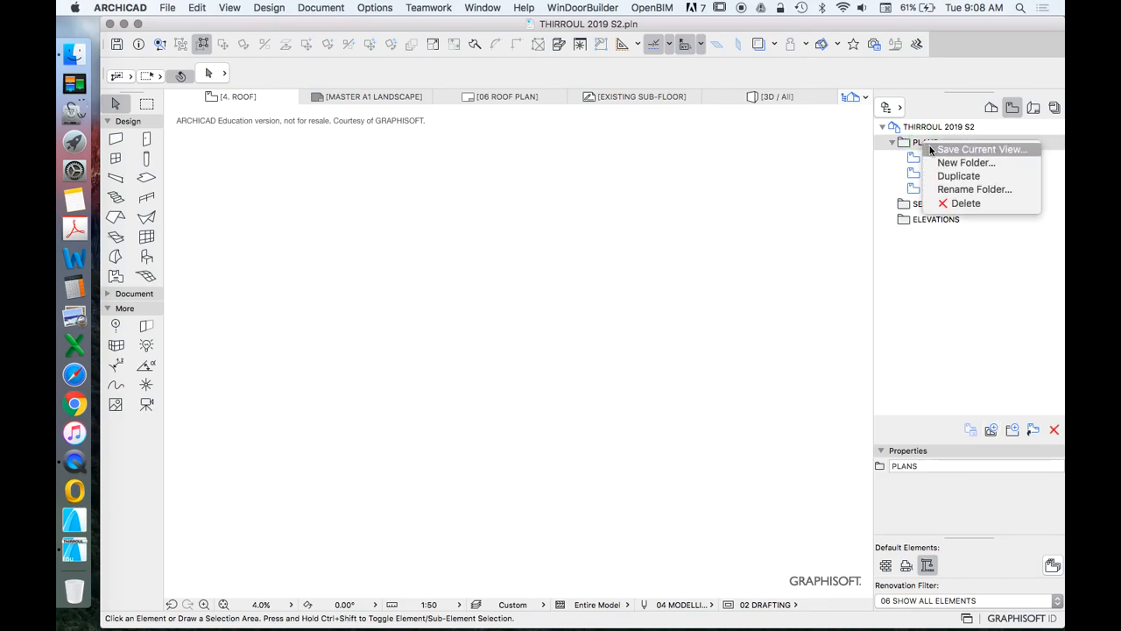
click(962, 150)
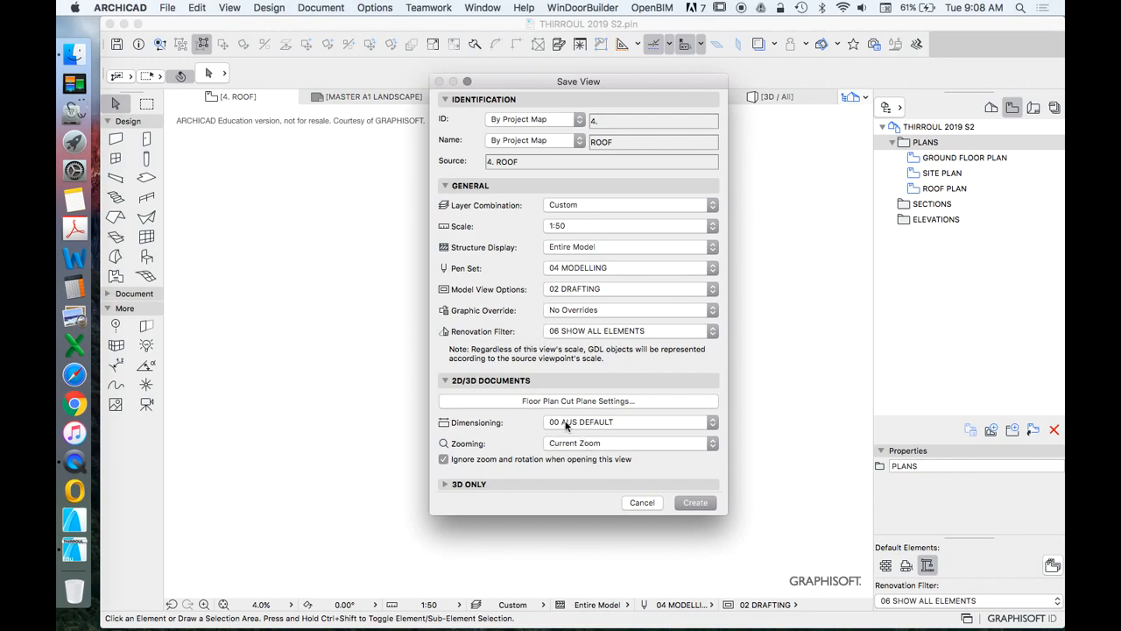
click(454, 486)
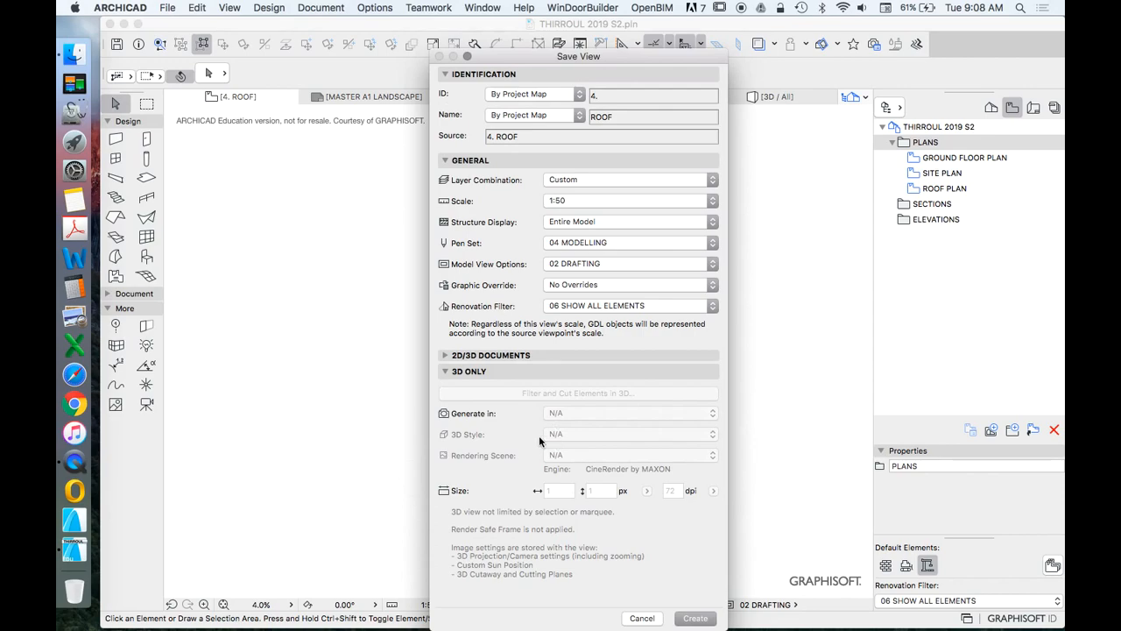
click(445, 372)
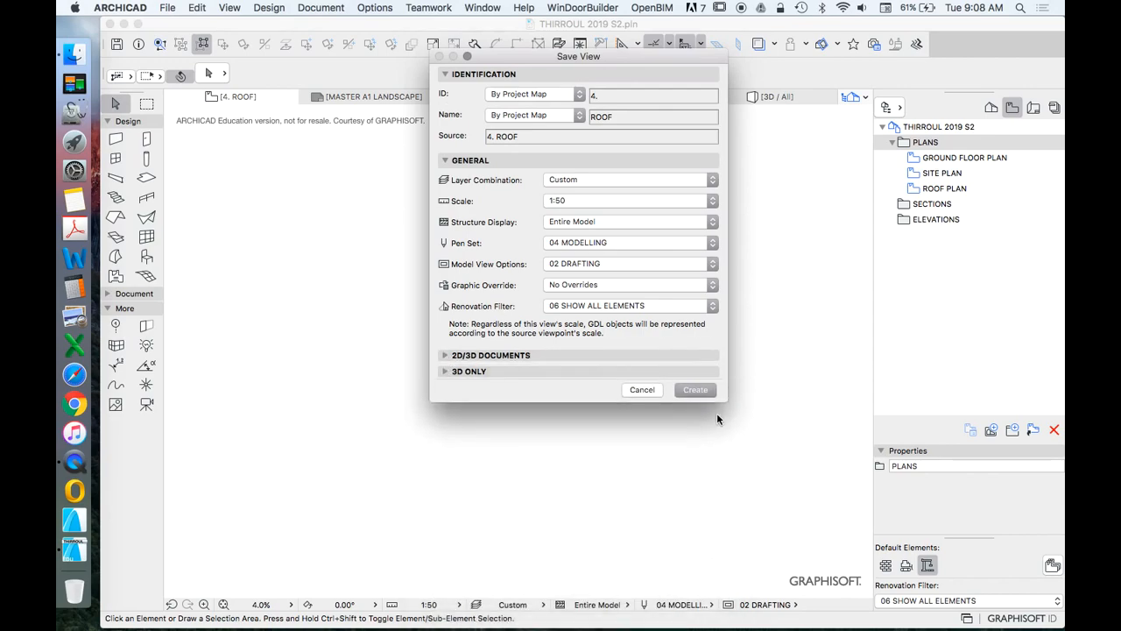
click(642, 389)
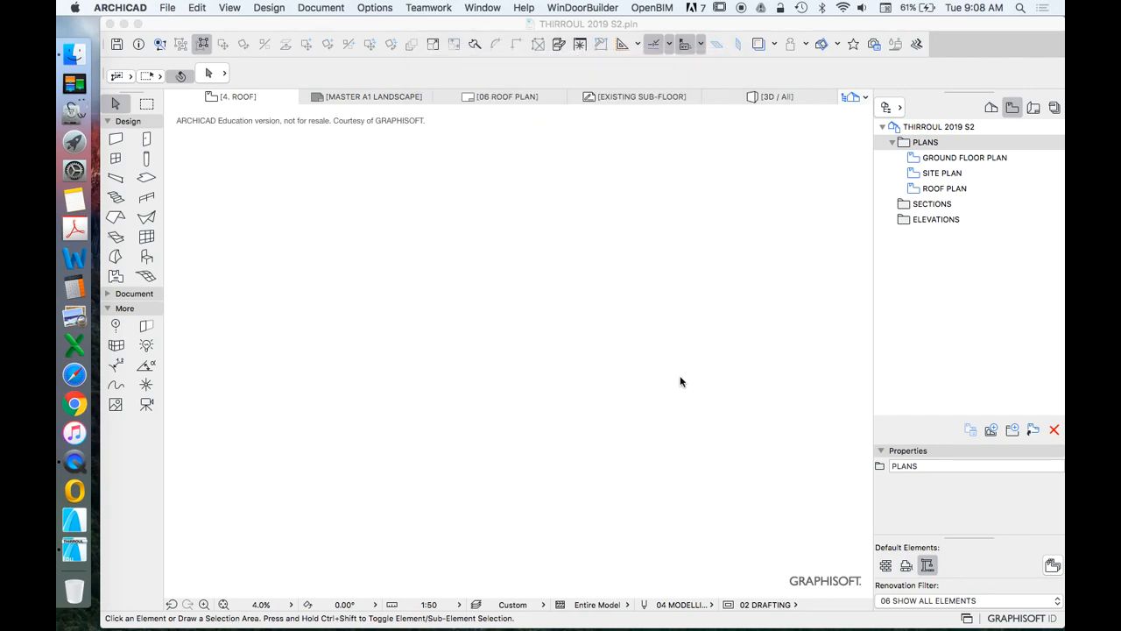
Compare the stories in the Project Map with the saved plan views in the View Map
click(991, 107)
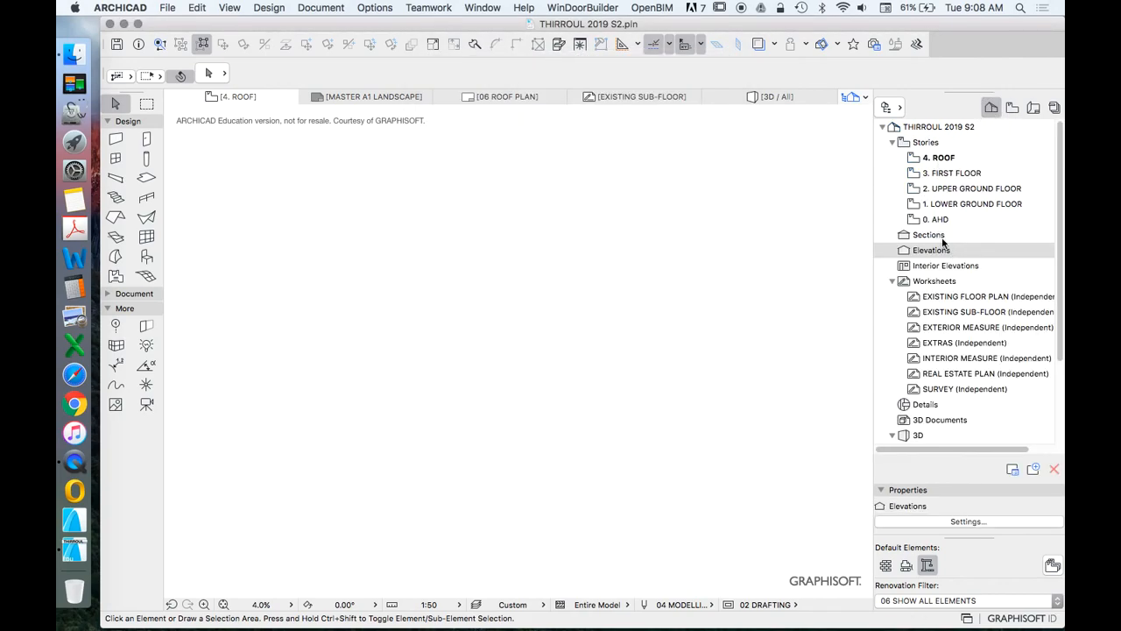
click(1012, 107)
click(991, 106)
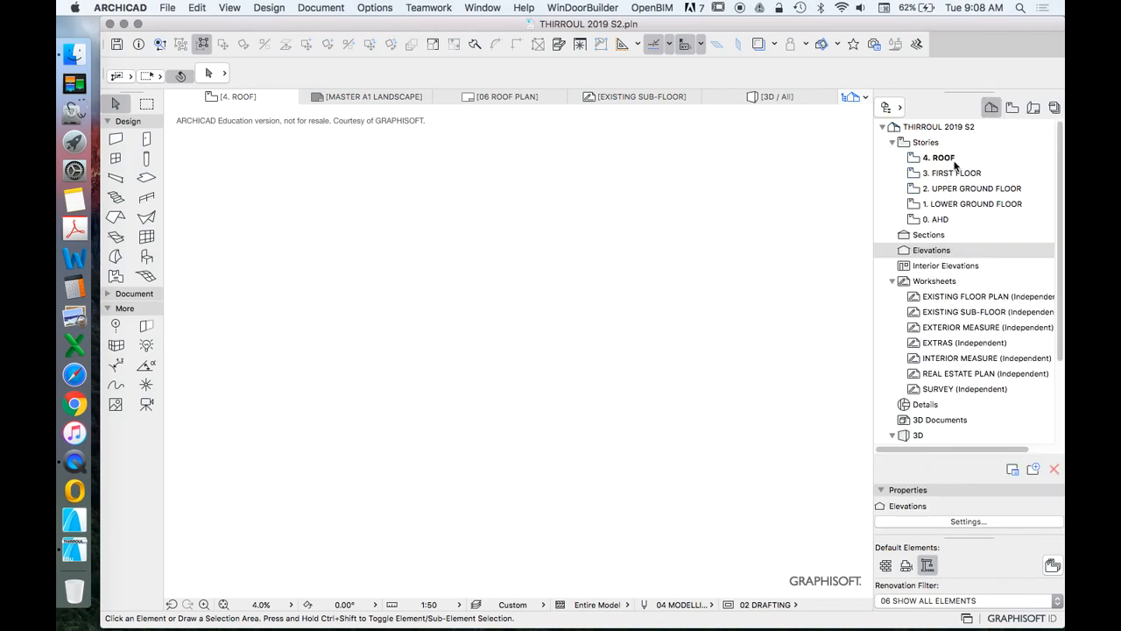
click(1013, 107)
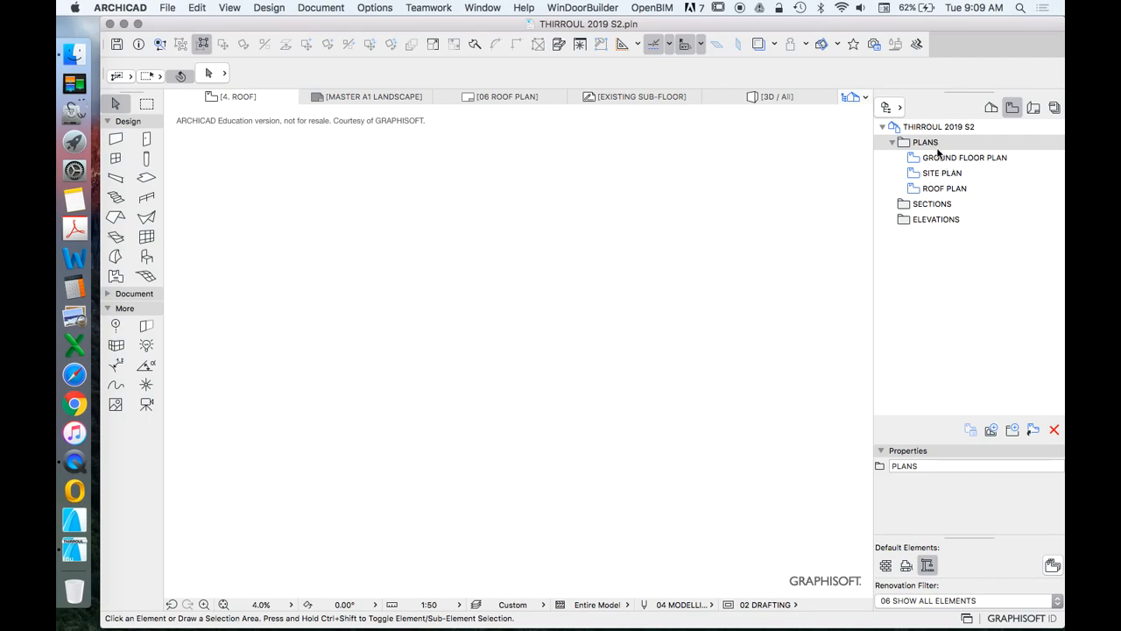
Open the MASTER A1 LANDSCAPE master layout from the Layout Book
click(1034, 108)
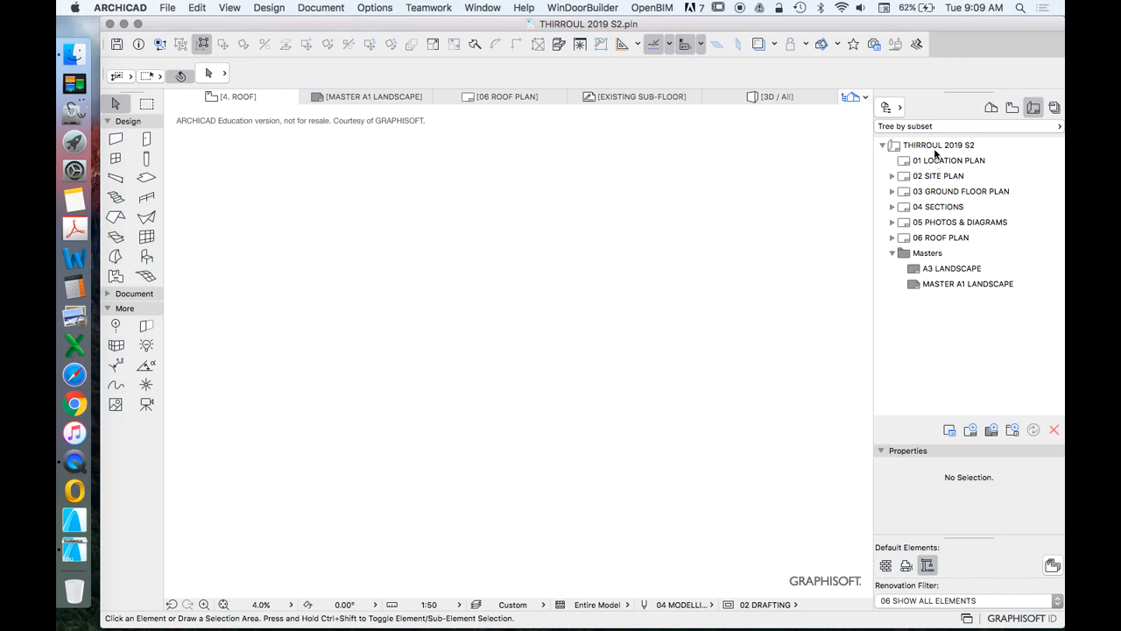
double_click(943, 286)
scroll(550, 335, down, 5)
scroll(607, 343, up, 2)
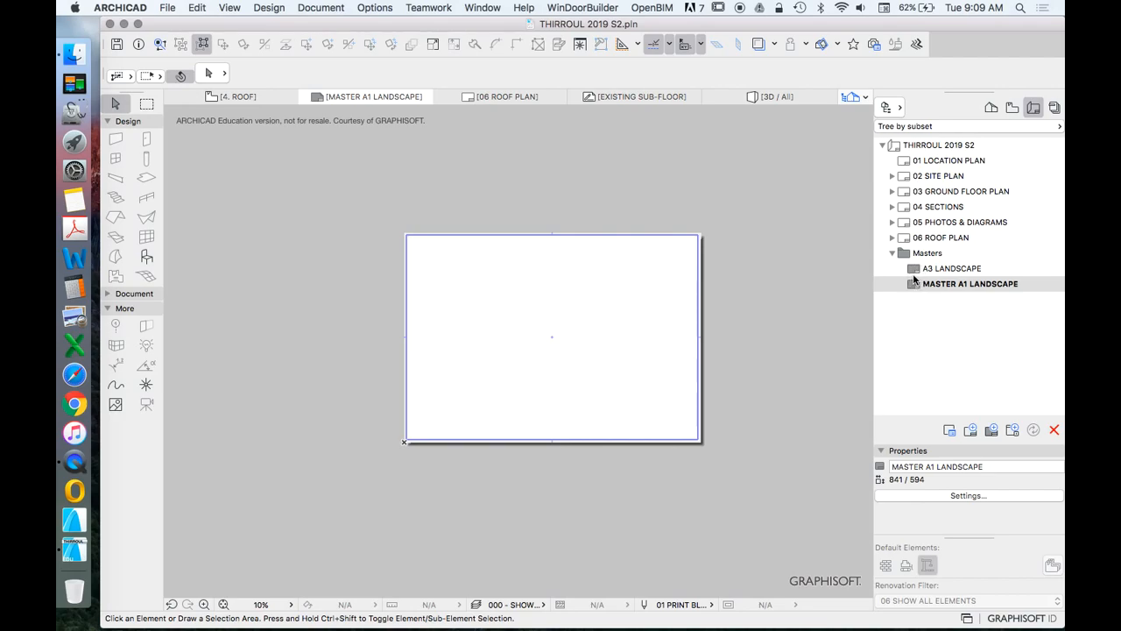
Draw a diagonal line across the MASTER A1 LANDSCAPE sheet from its upper-left corner to its lower-right corner
click(132, 294)
click(146, 351)
scroll(431, 313, up, 3)
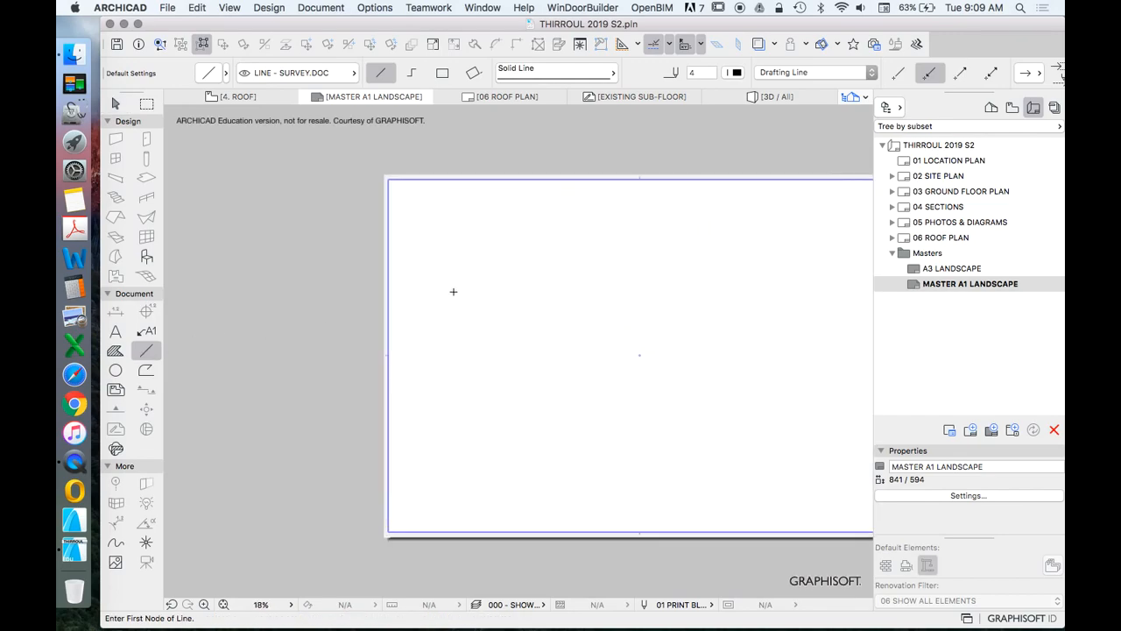
click(394, 186)
scroll(394, 186, down, 5)
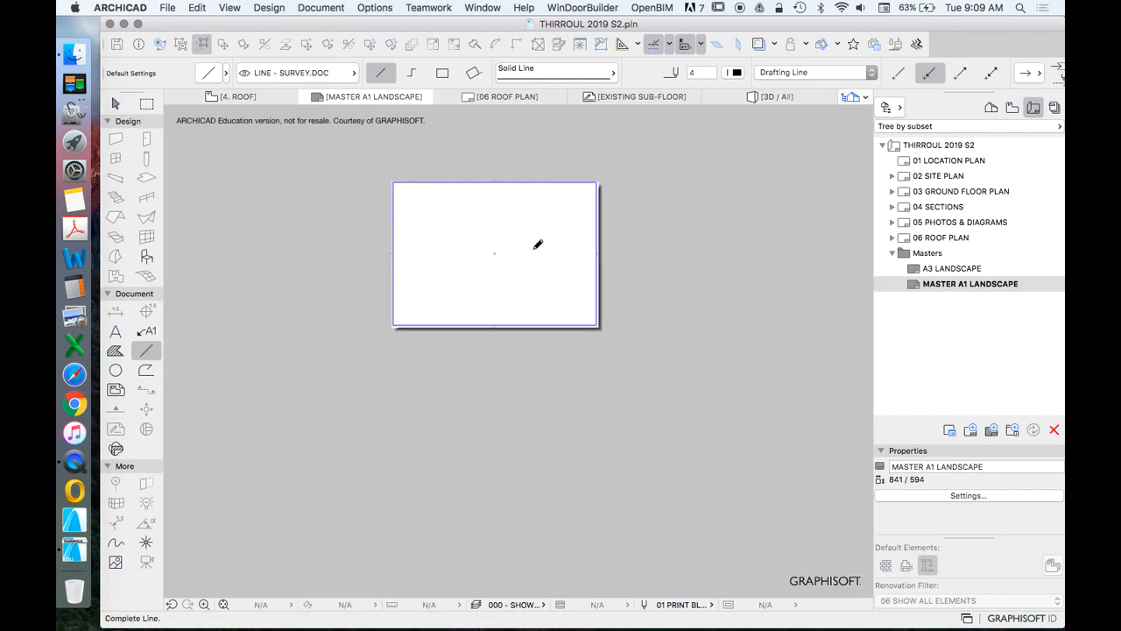
click(587, 318)
Draw a vertical line and a horizontal line crossing at the centre of the MASTER A1 LANDSCAPE sheet
click(495, 186)
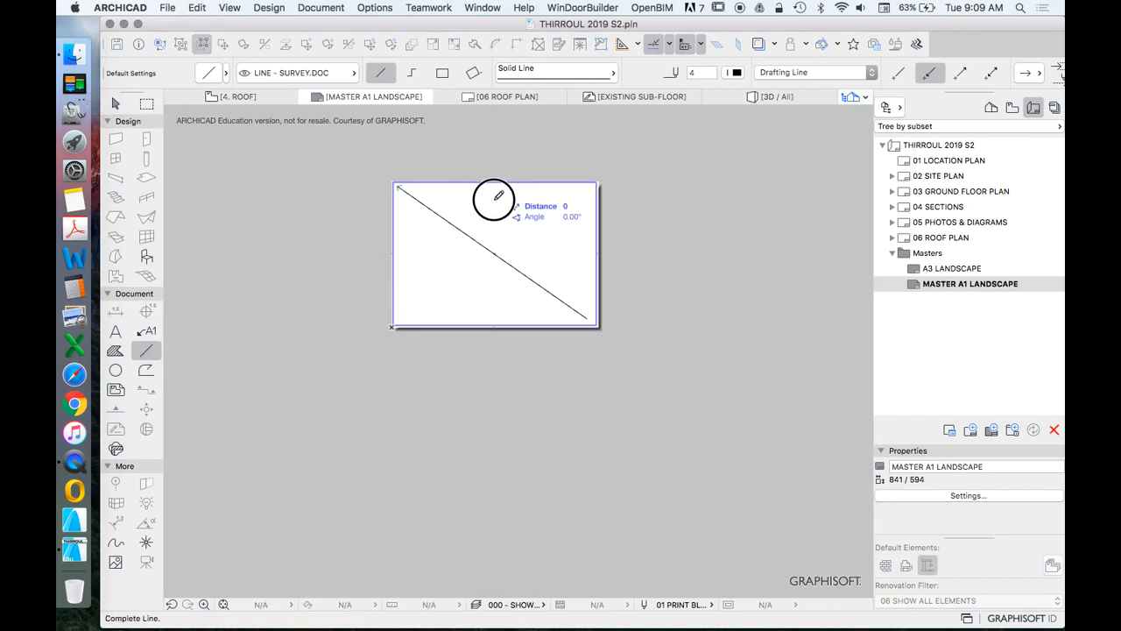
click(496, 322)
click(594, 255)
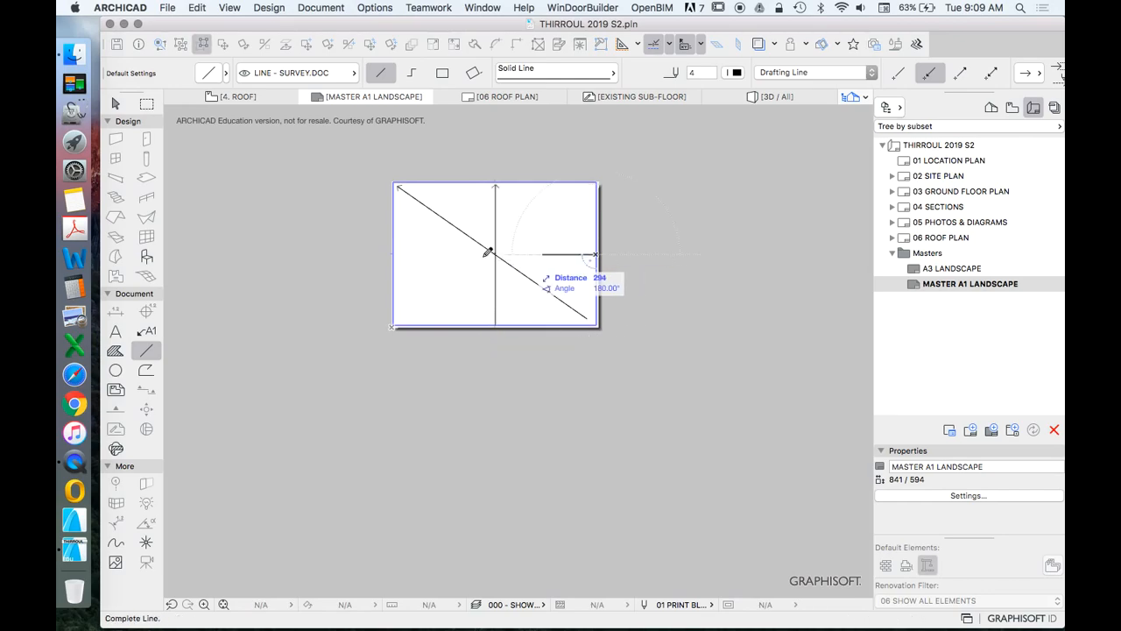
click(406, 254)
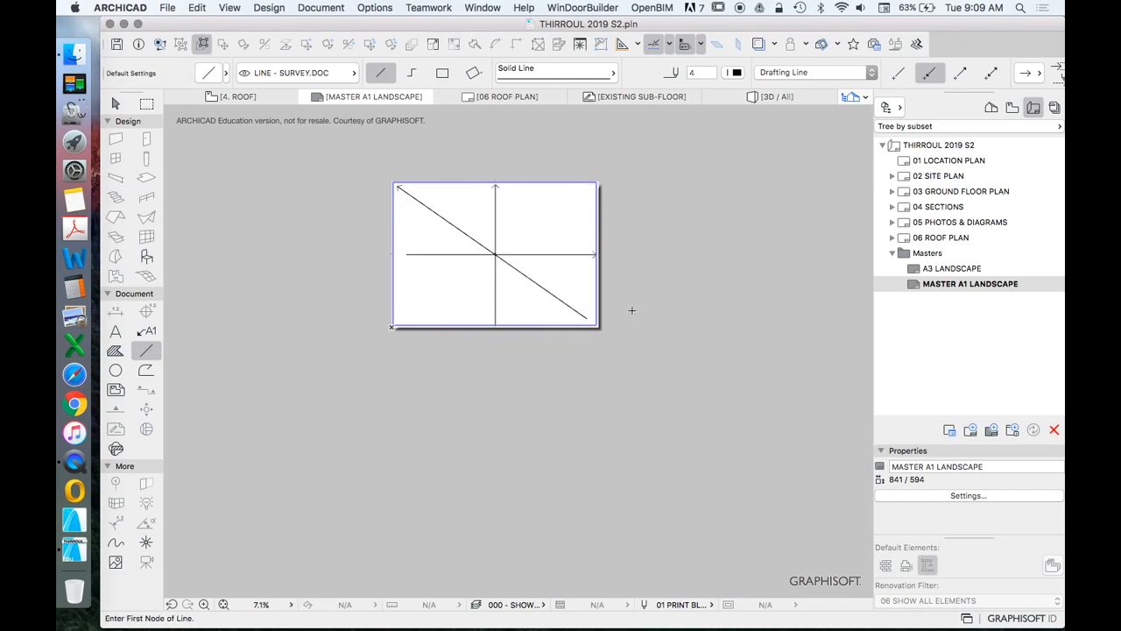
Open the 01 LOCATION PLAN layout and try to select the three master lines on it
double_click(929, 161)
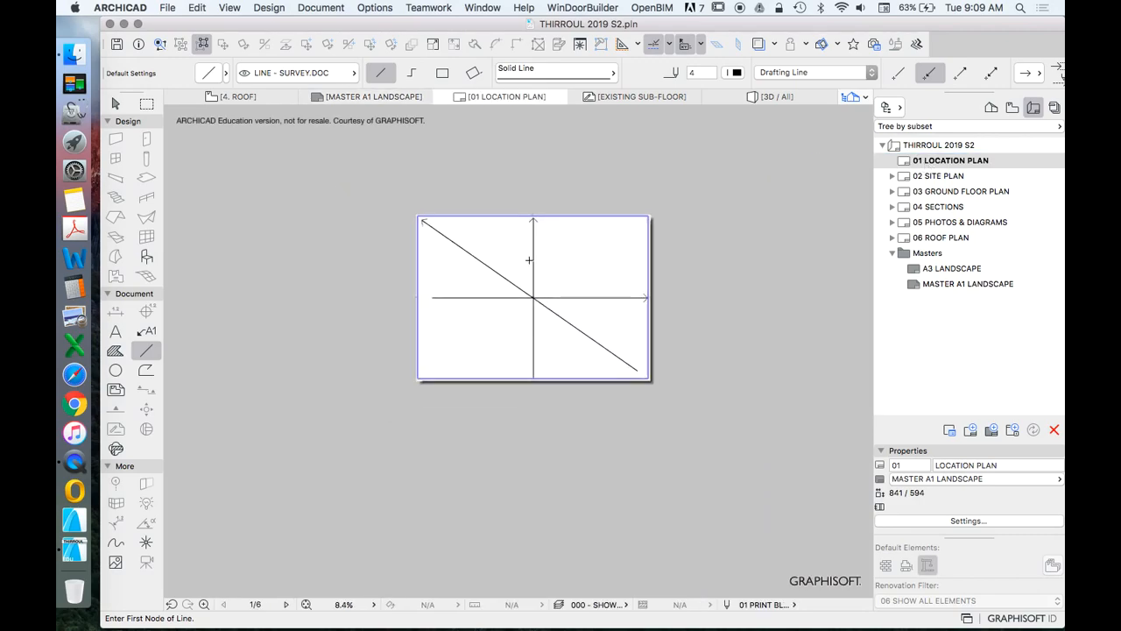
click(115, 104)
click(382, 209)
click(765, 391)
click(748, 419)
click(364, 163)
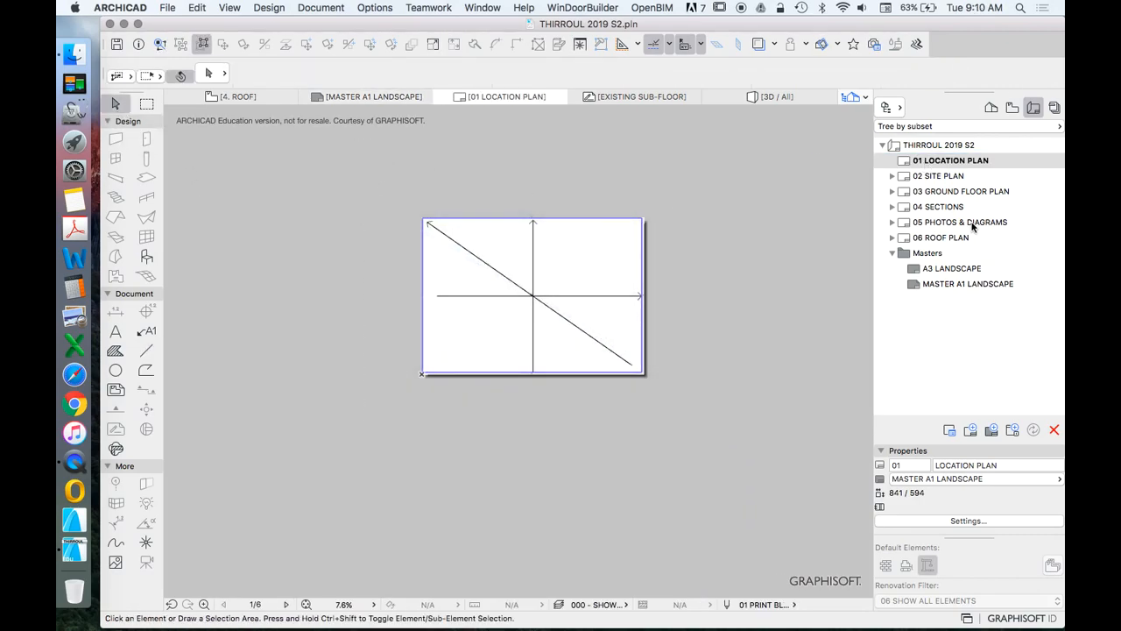
Return to the MASTER A1 LANDSCAPE master and select all three lines there, then clear the selection
double_click(916, 284)
click(351, 158)
click(705, 371)
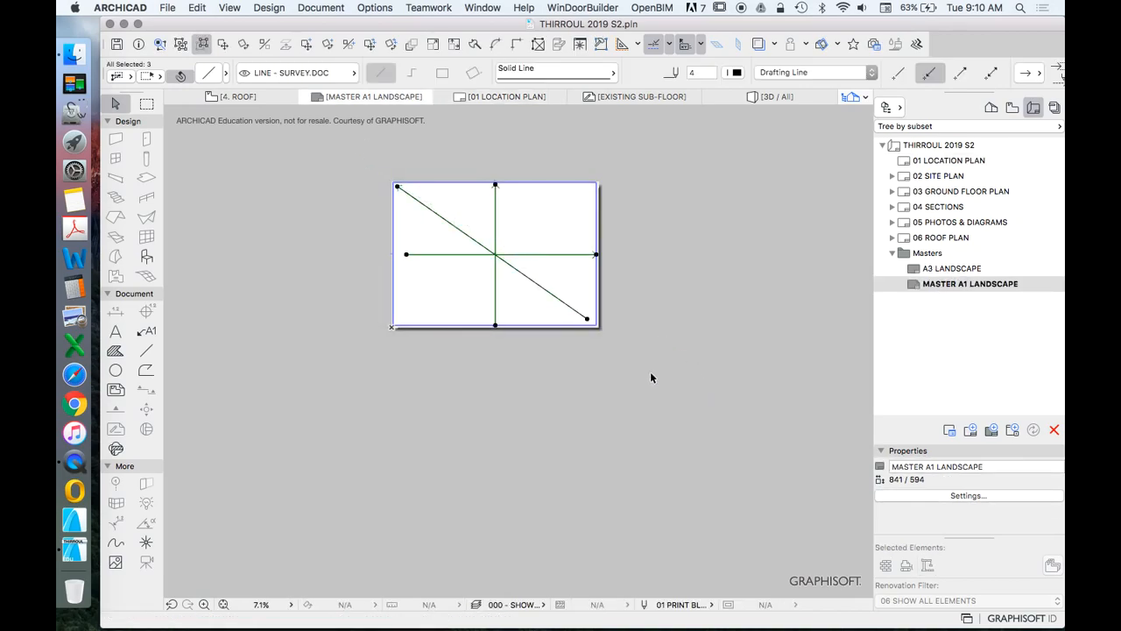
scroll(653, 375, down, 2)
scroll(552, 246, up, 4)
click(657, 221)
scroll(673, 357, down, 2)
scroll(696, 370, up, 2)
Draw a red circle in the upper-right quarter of the 01 LOCATION PLAN layout
double_click(932, 162)
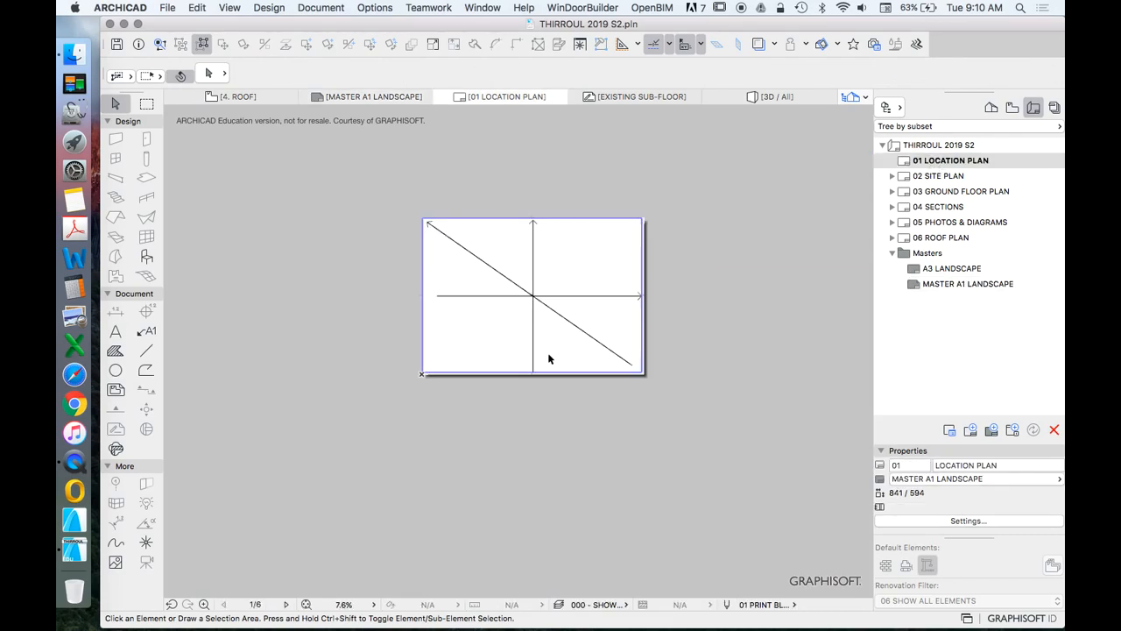
click(116, 370)
scroll(583, 237, up, 2)
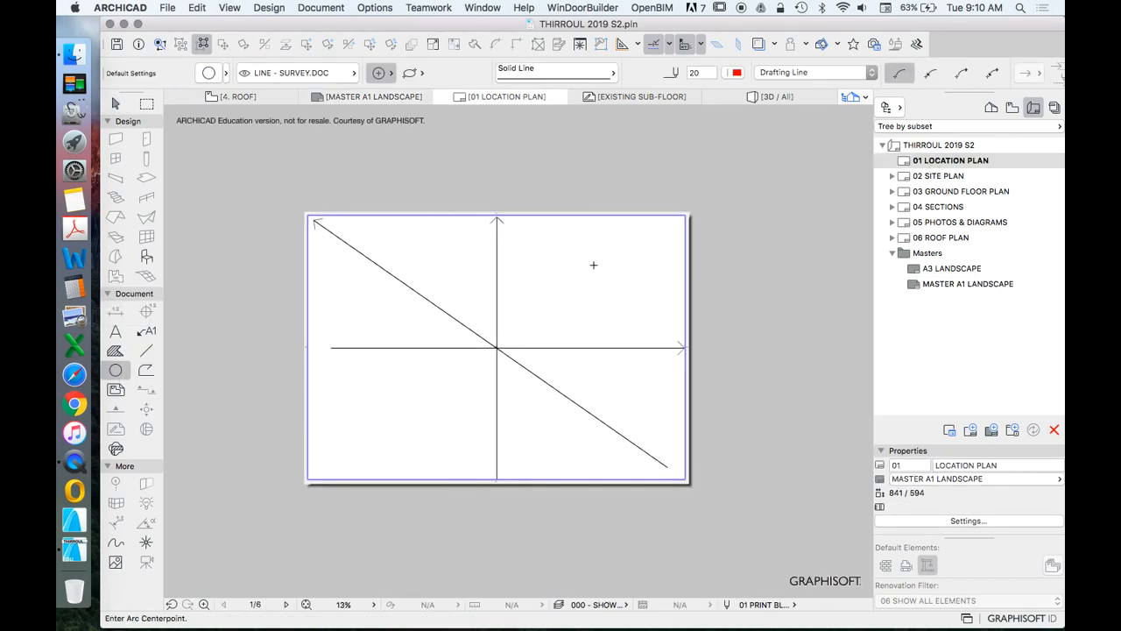
click(591, 284)
click(598, 243)
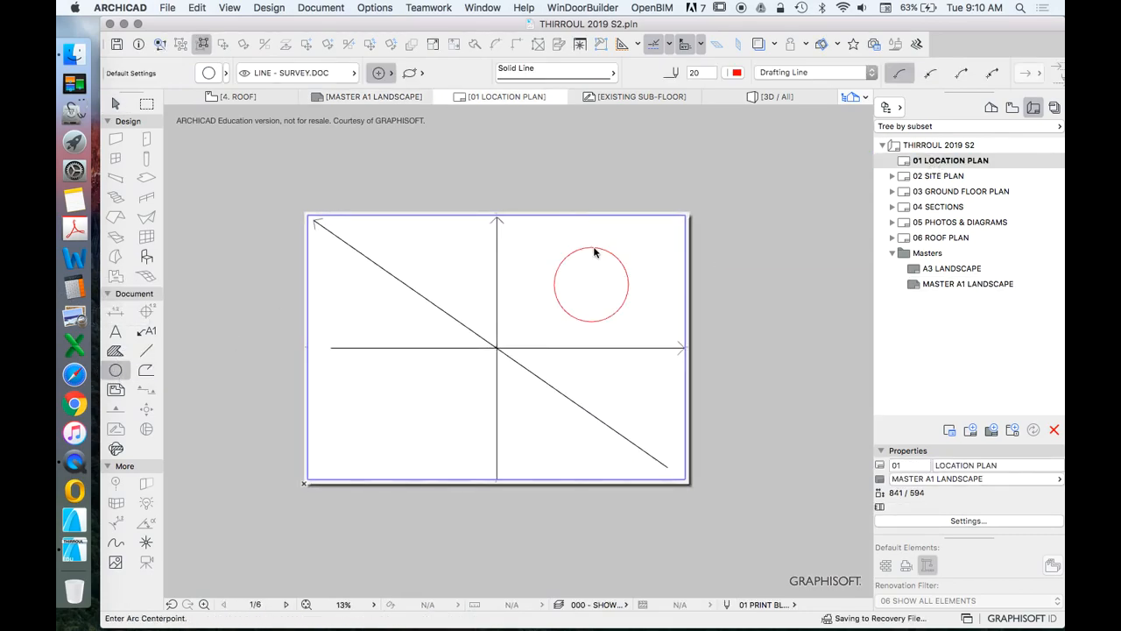
scroll(610, 289, down, 2)
scroll(606, 350, up, 1)
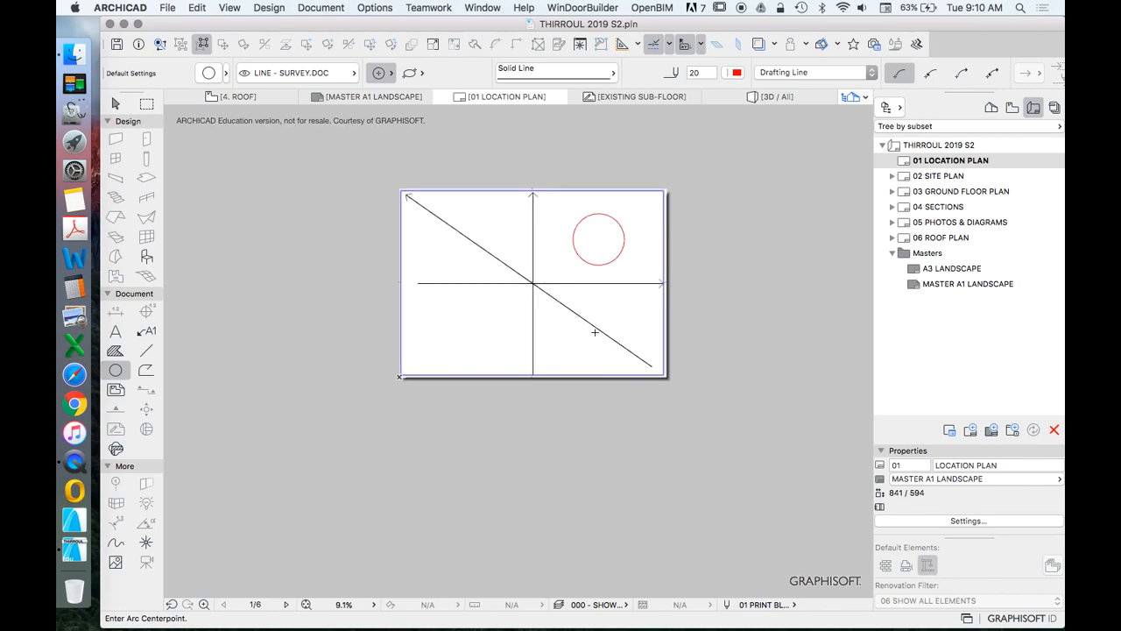
Compare the 02 SITE PLAN layout with the A3 LANDSCAPE and MASTER A1 LANDSCAPE masters
click(928, 178)
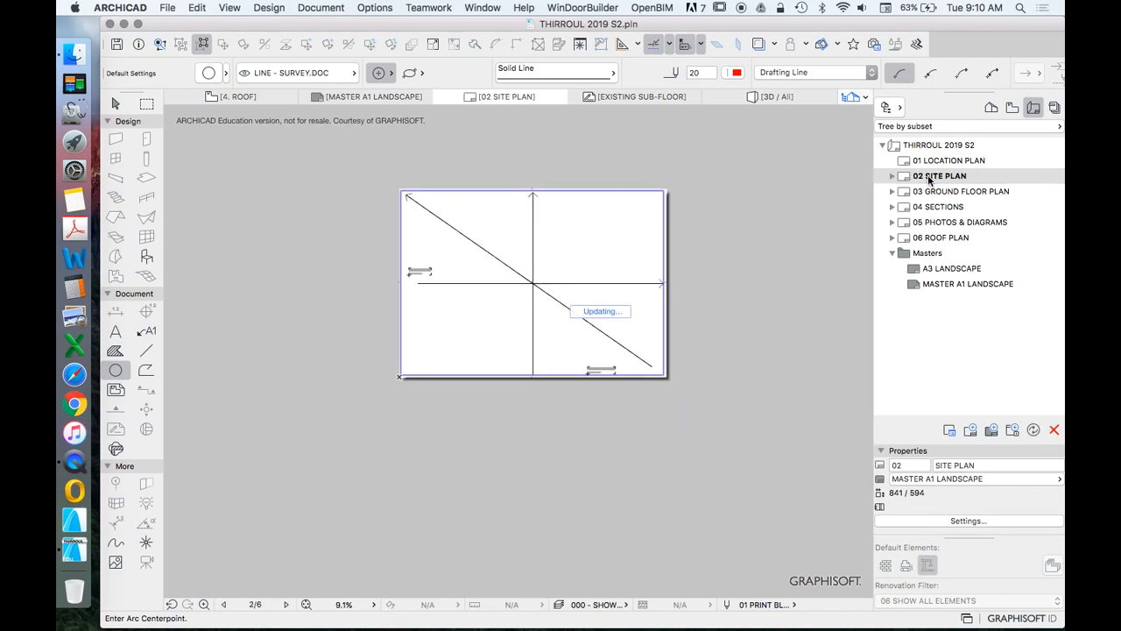
click(936, 273)
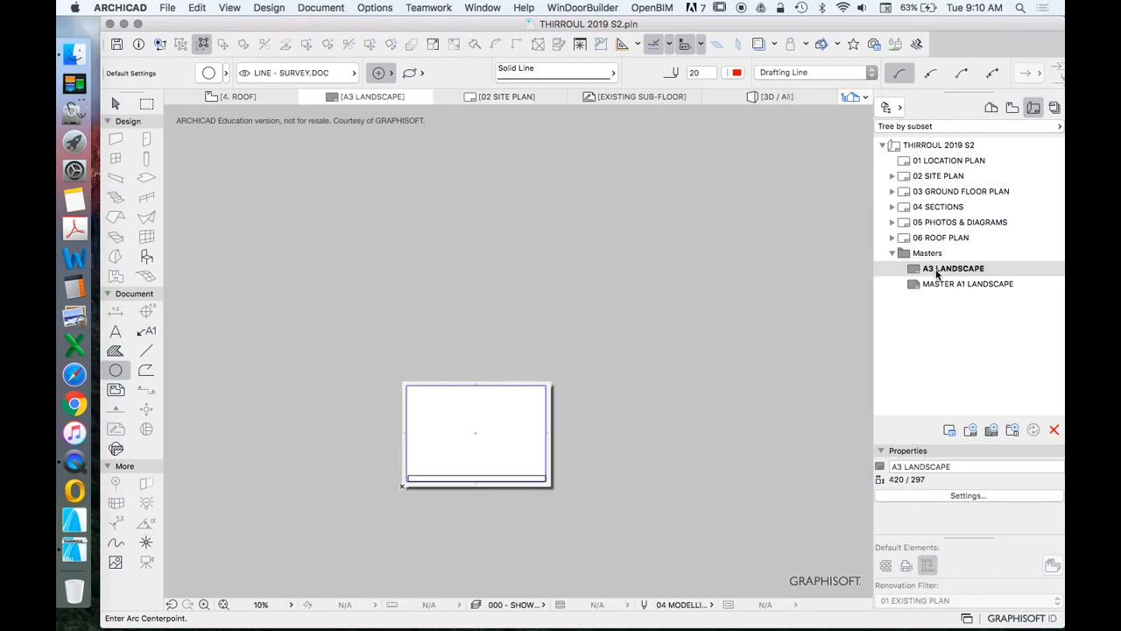
click(940, 286)
scroll(766, 302, down, 1)
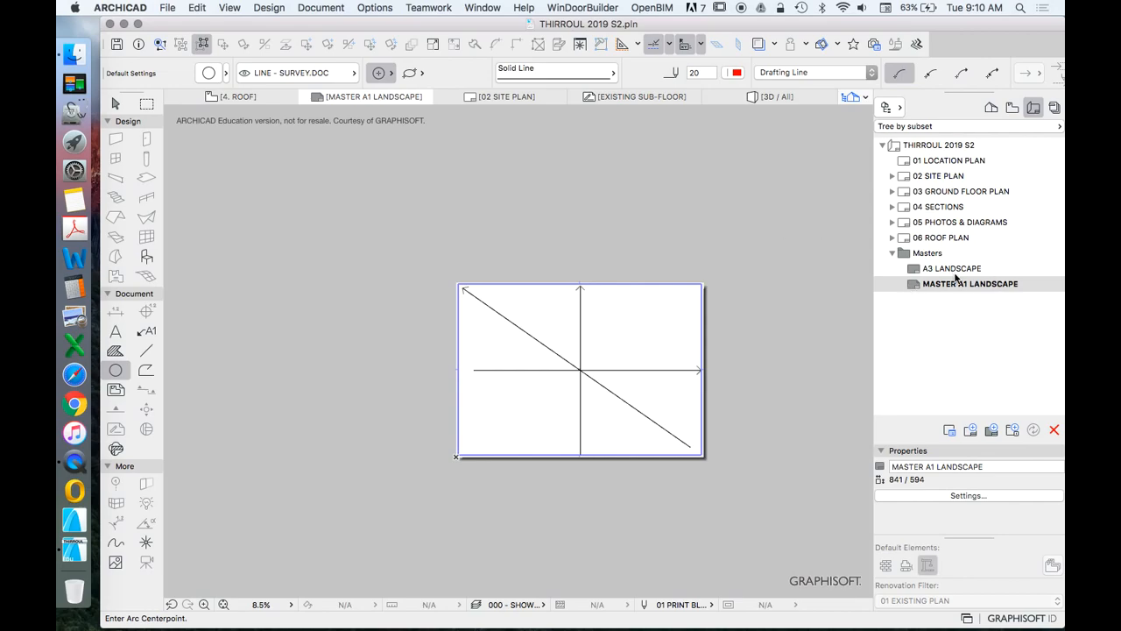
Delete the red circle from the 01 LOCATION PLAN layout
double_click(942, 161)
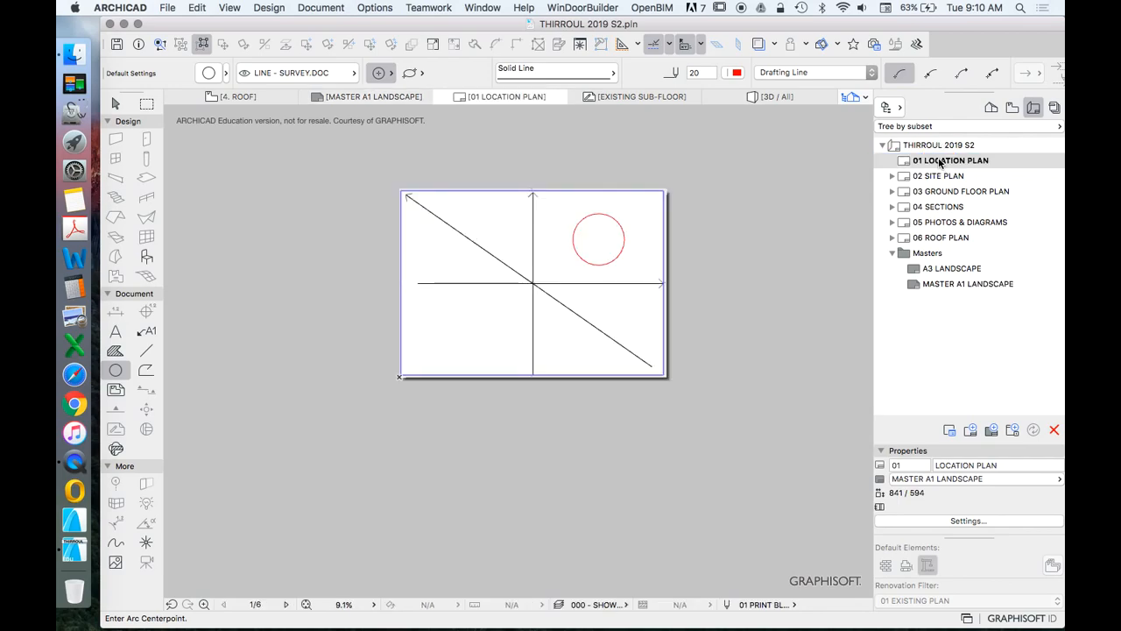
click(112, 104)
drag(360, 163, 724, 401)
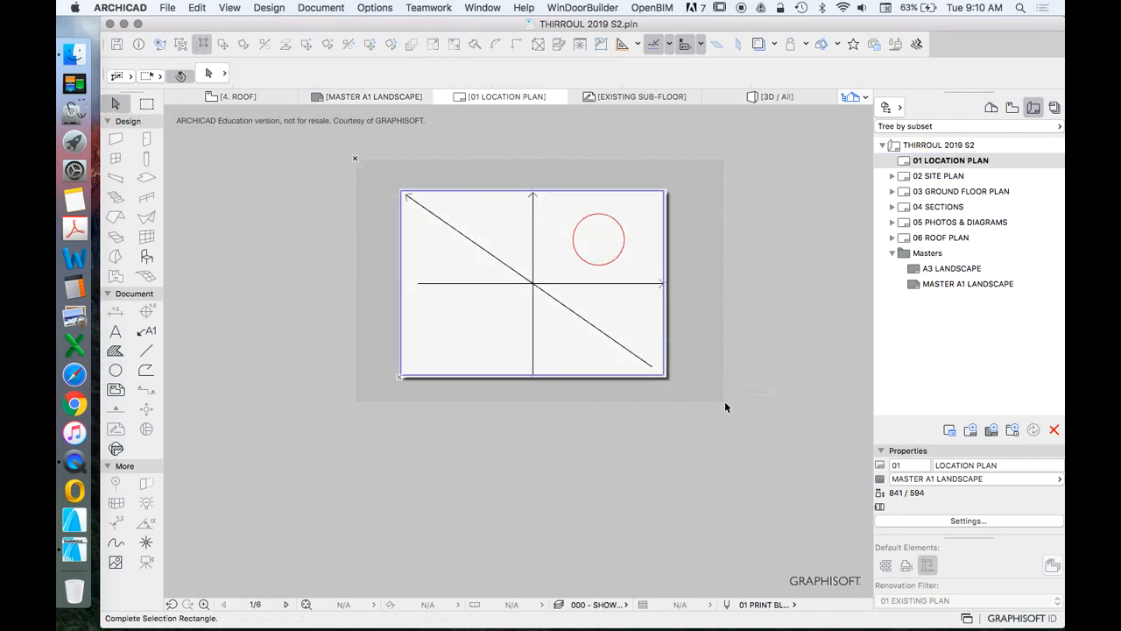
key(Delete)
Check the GROUND FLOOR PLAN view in the View Map and the A3 and A1 landscape masters in the Layout Book
click(1012, 106)
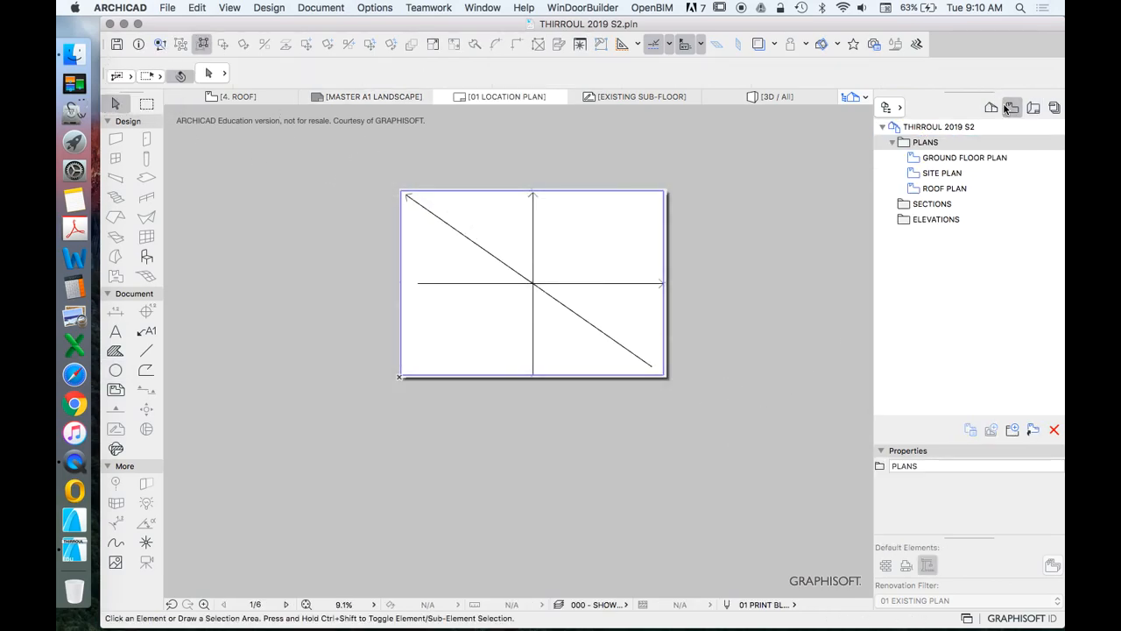
click(943, 161)
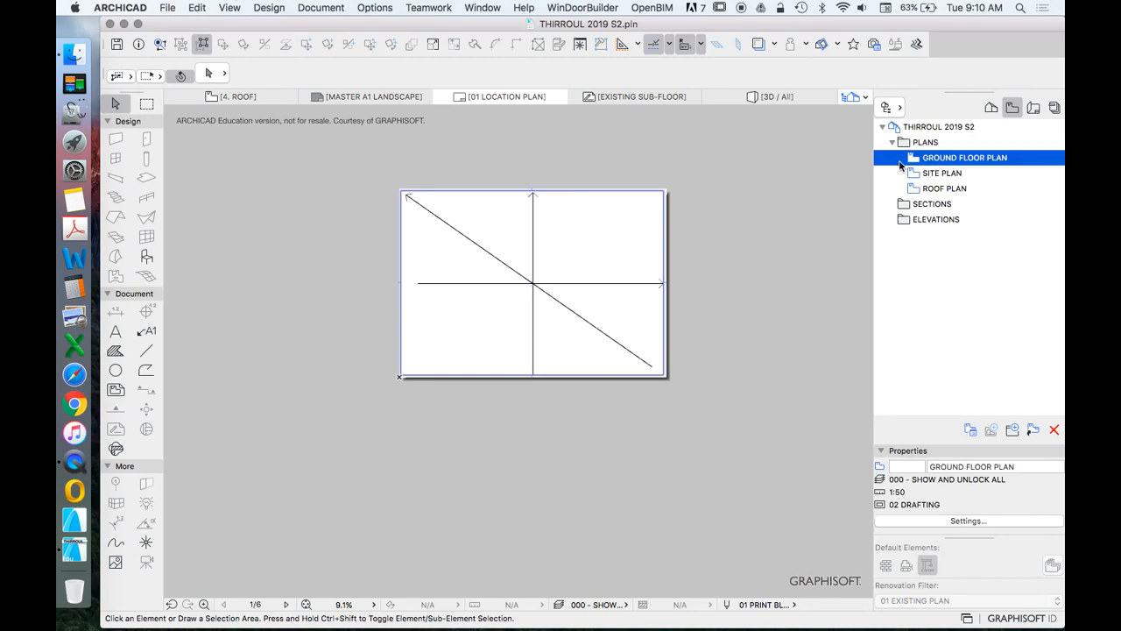
click(1032, 106)
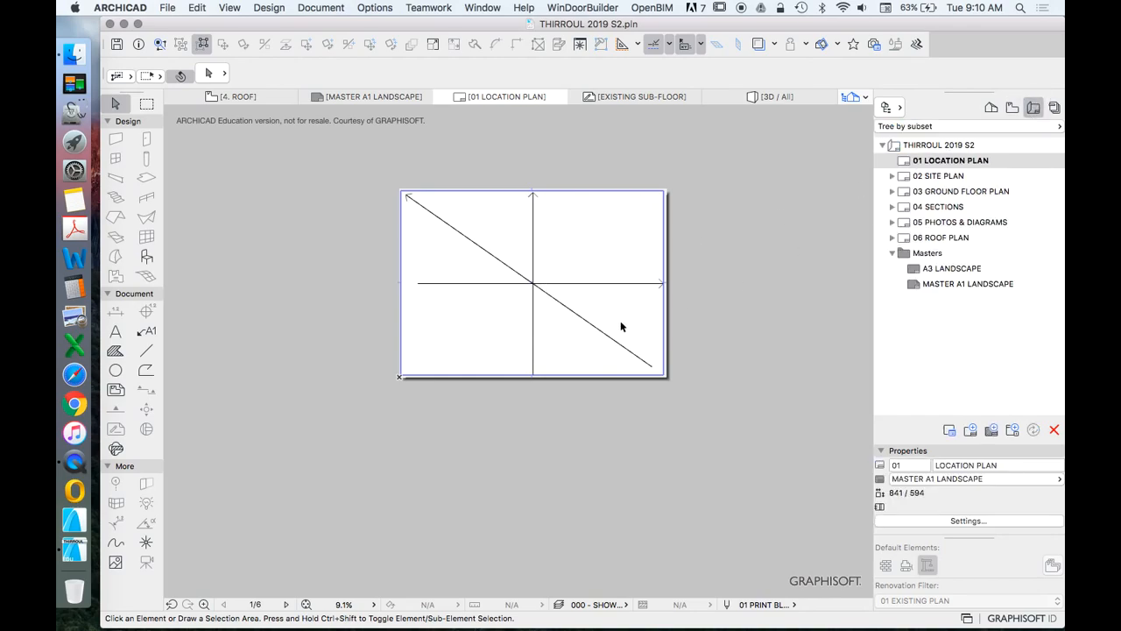
double_click(952, 270)
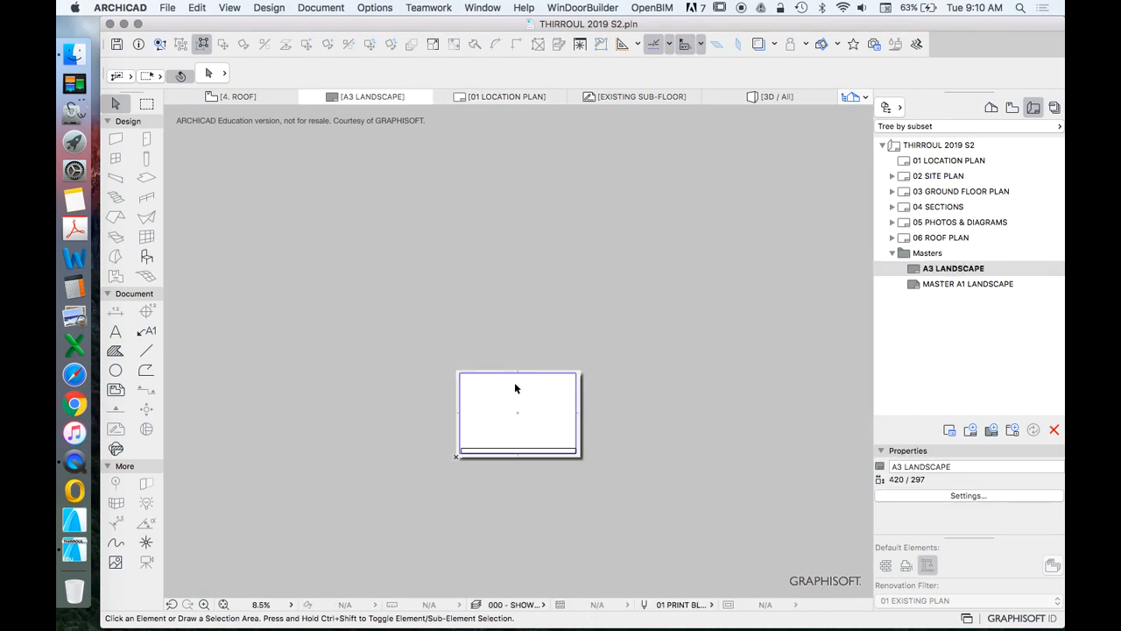
double_click(954, 285)
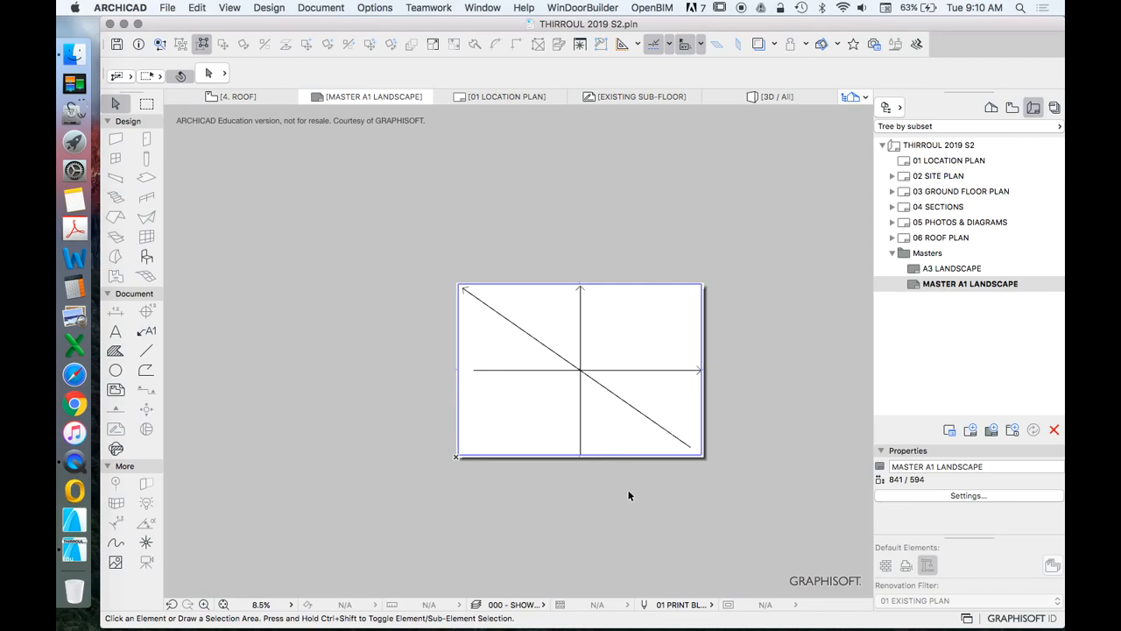
Narrow the Navigator to enlarge the drawing area and open the 0. AHD story from the Project Map
drag(873, 357, 936, 351)
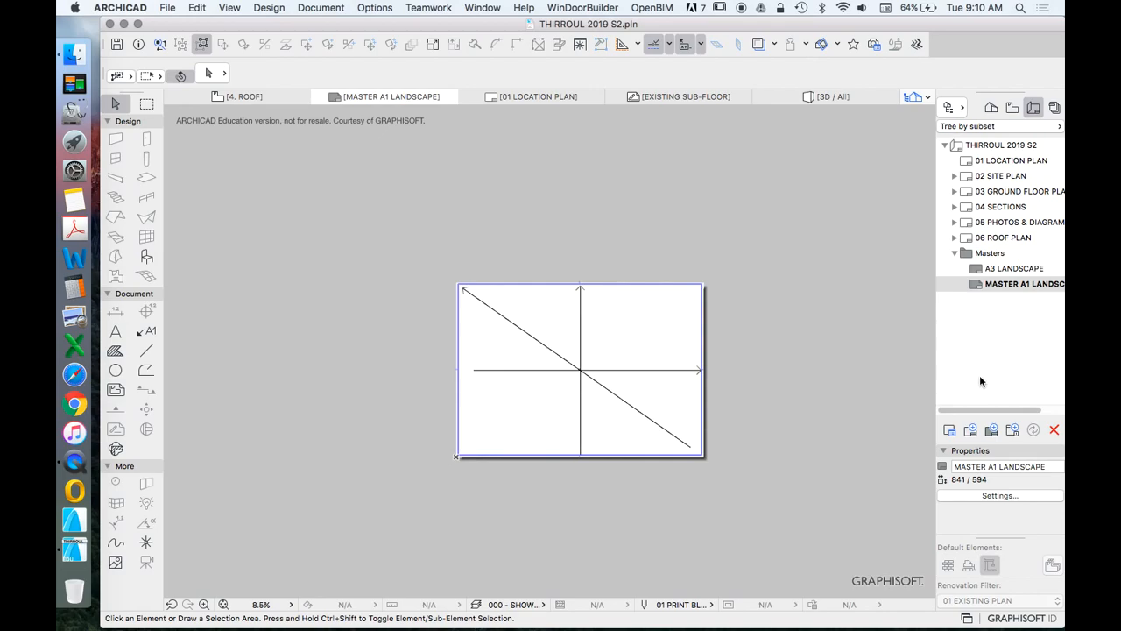
click(991, 107)
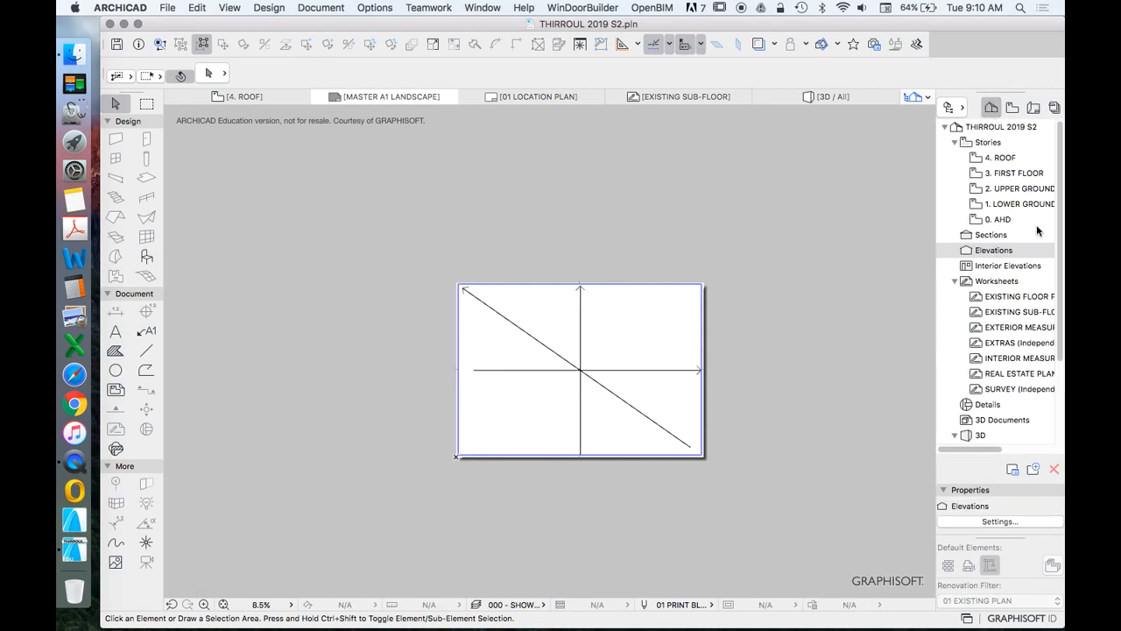
click(984, 221)
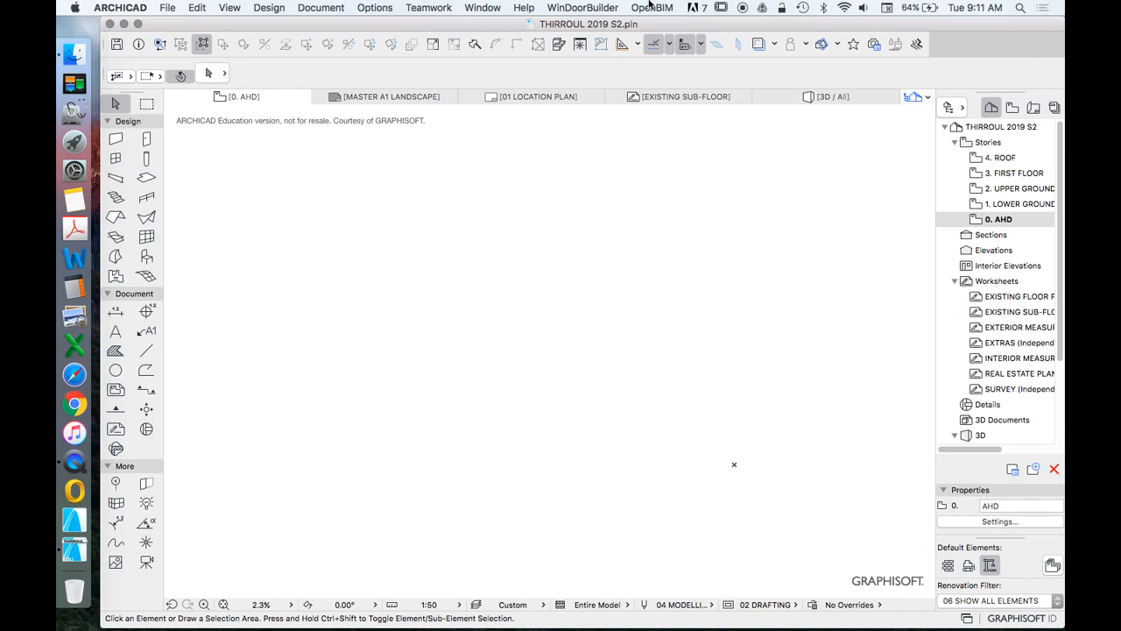
Locate the New & Reset All command for starting a fresh project, without running it
click(166, 8)
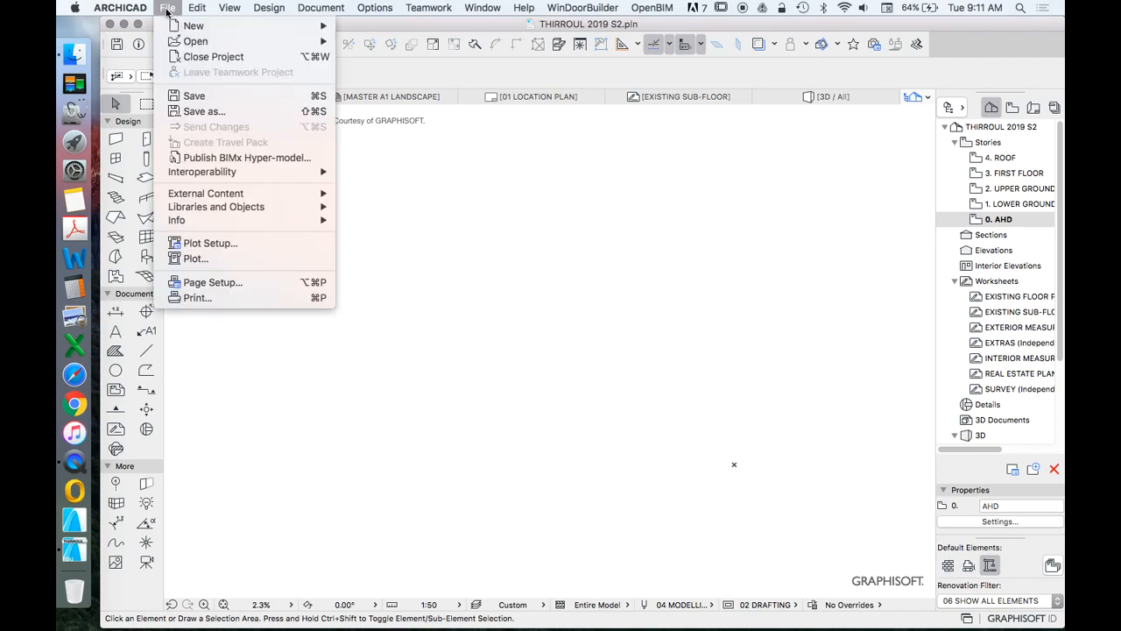
mouse_move(183, 26)
key(alt)
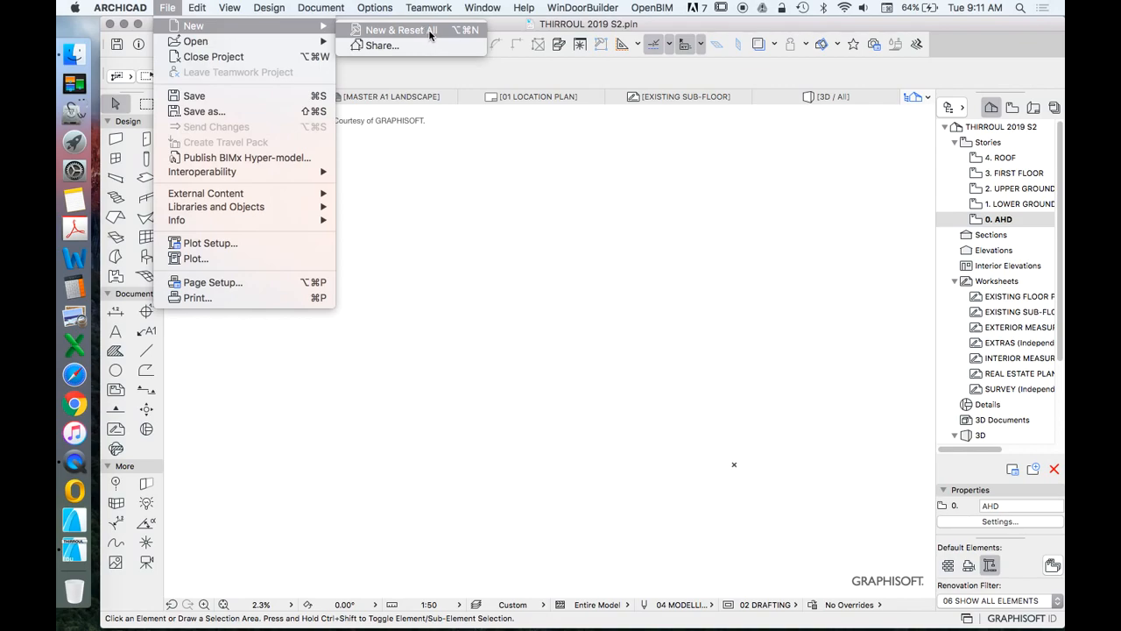
click(594, 257)
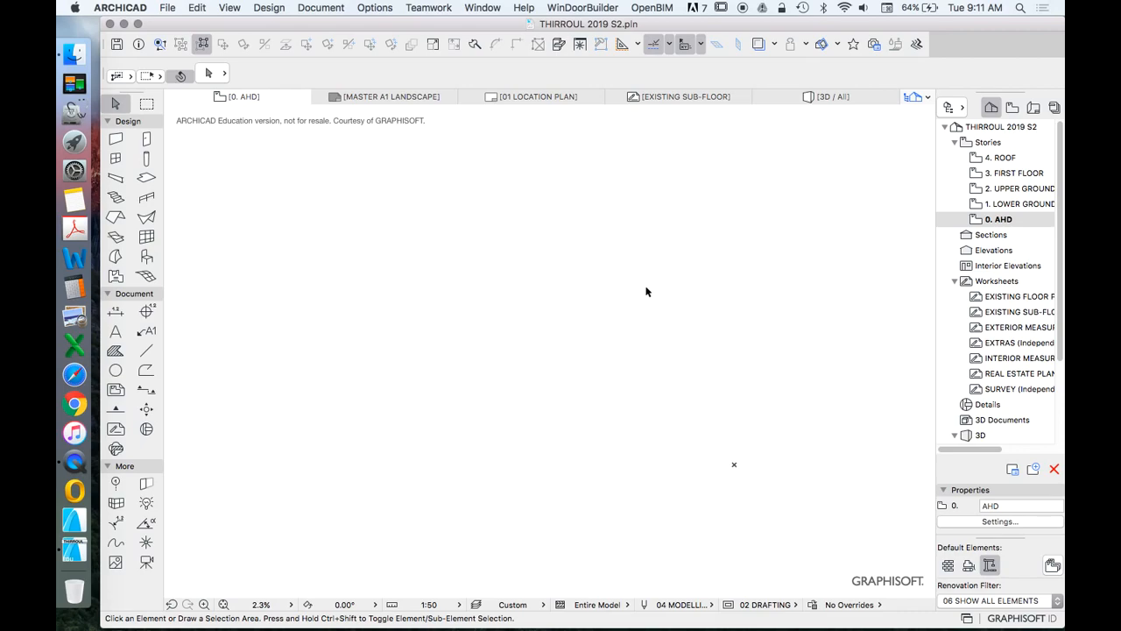
Review the View Map and the Layout Book, then return to the Project Map
click(1012, 107)
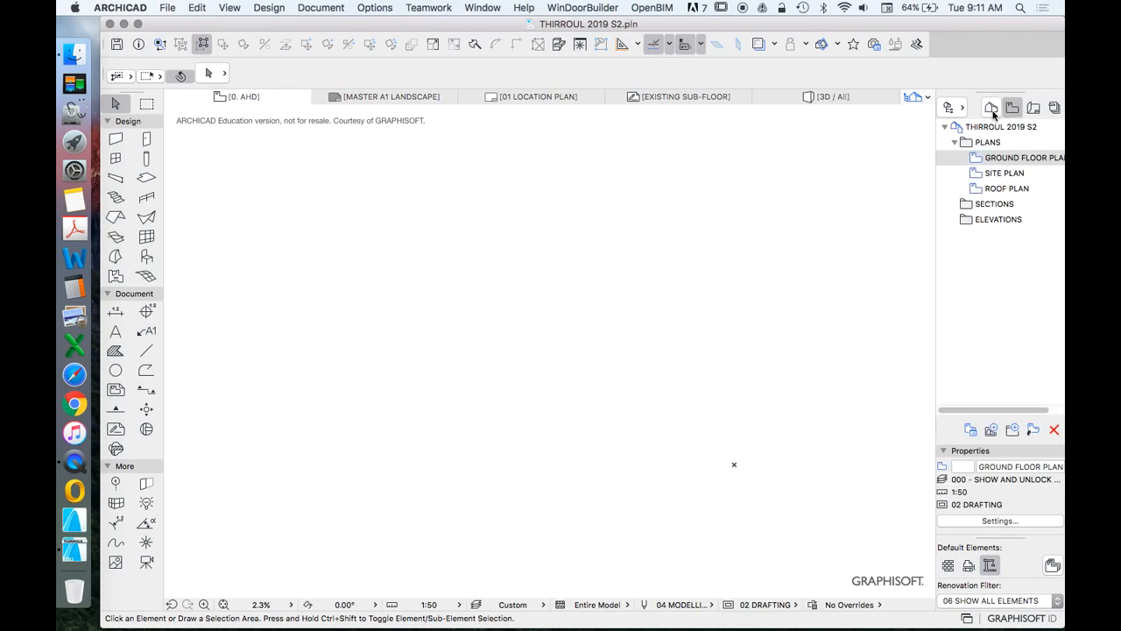
click(1039, 108)
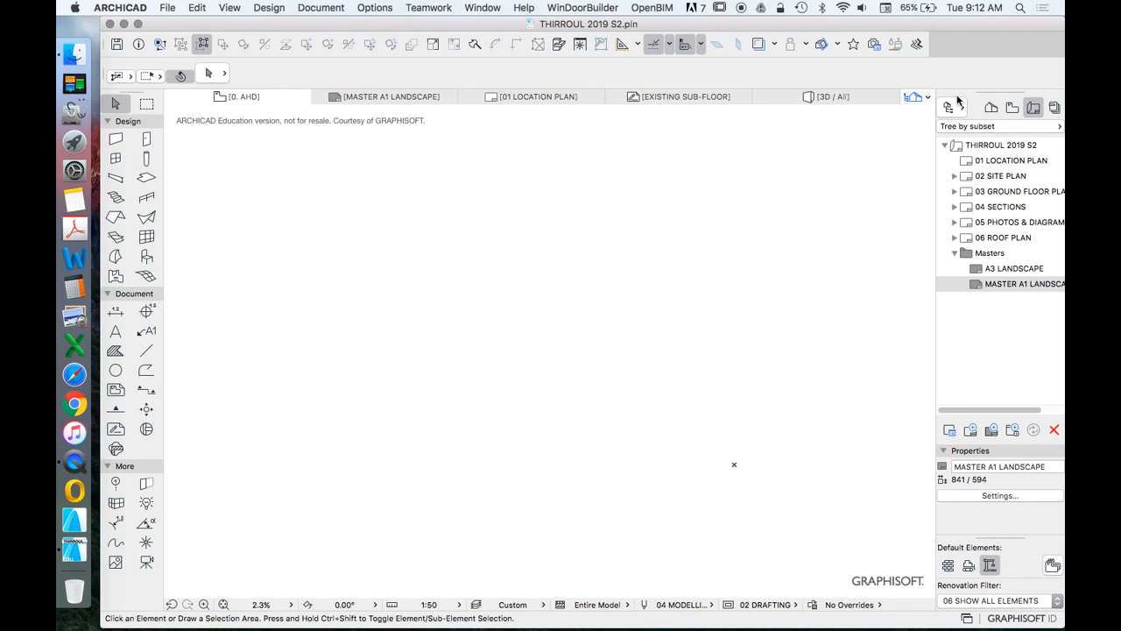
click(993, 108)
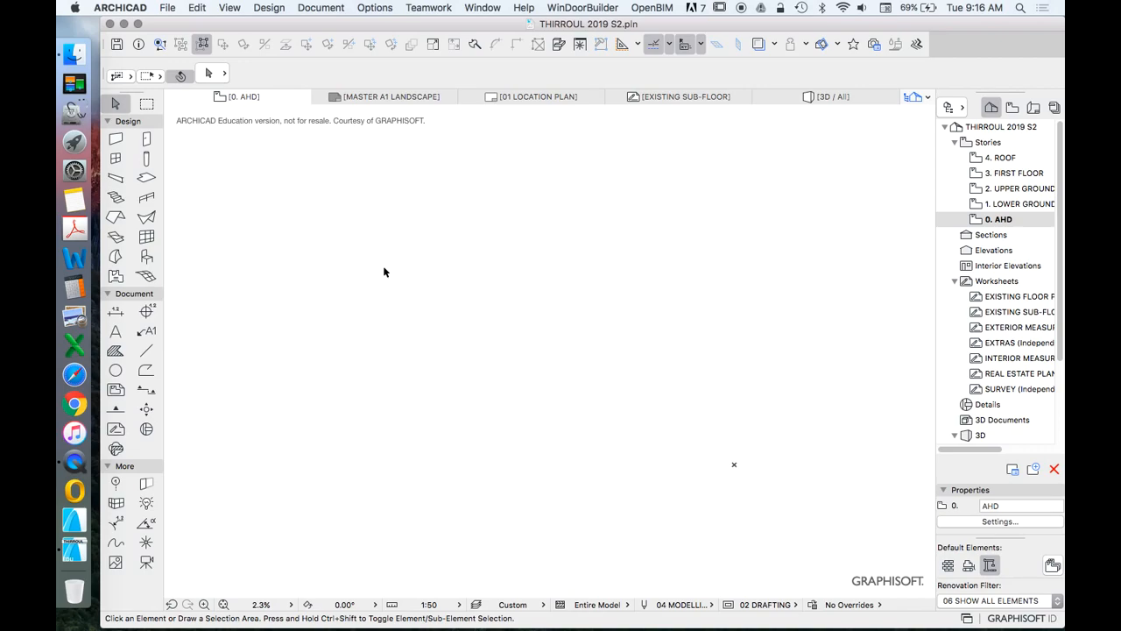
Activate the Mesh tool and open the Story Settings from the 0. AHD story in the Project Map
click(146, 275)
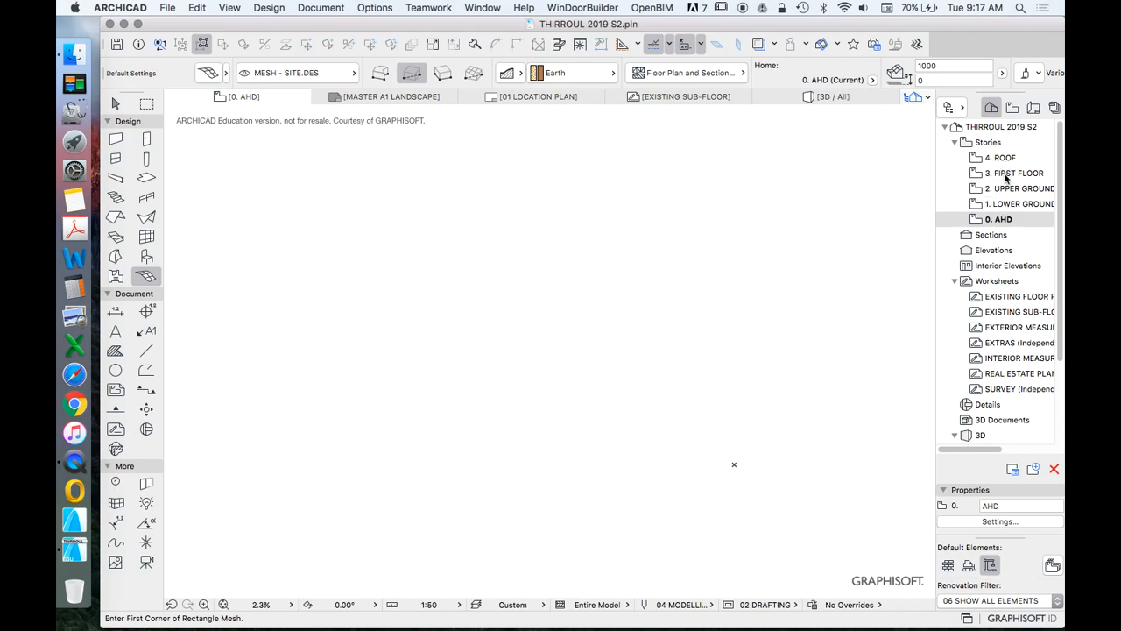
click(955, 142)
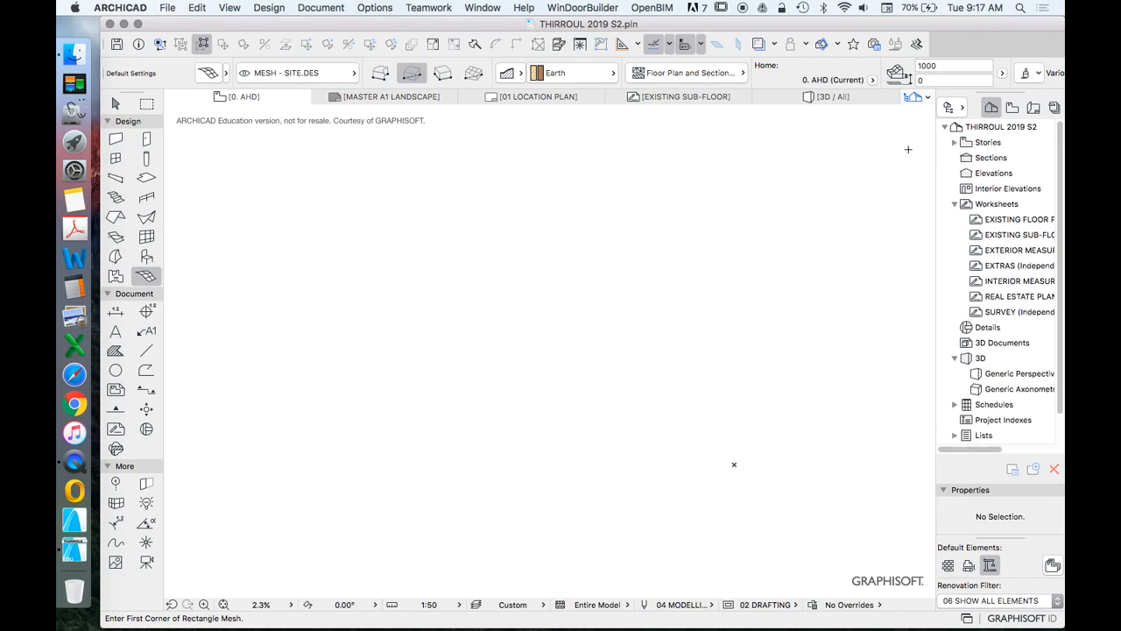
click(955, 141)
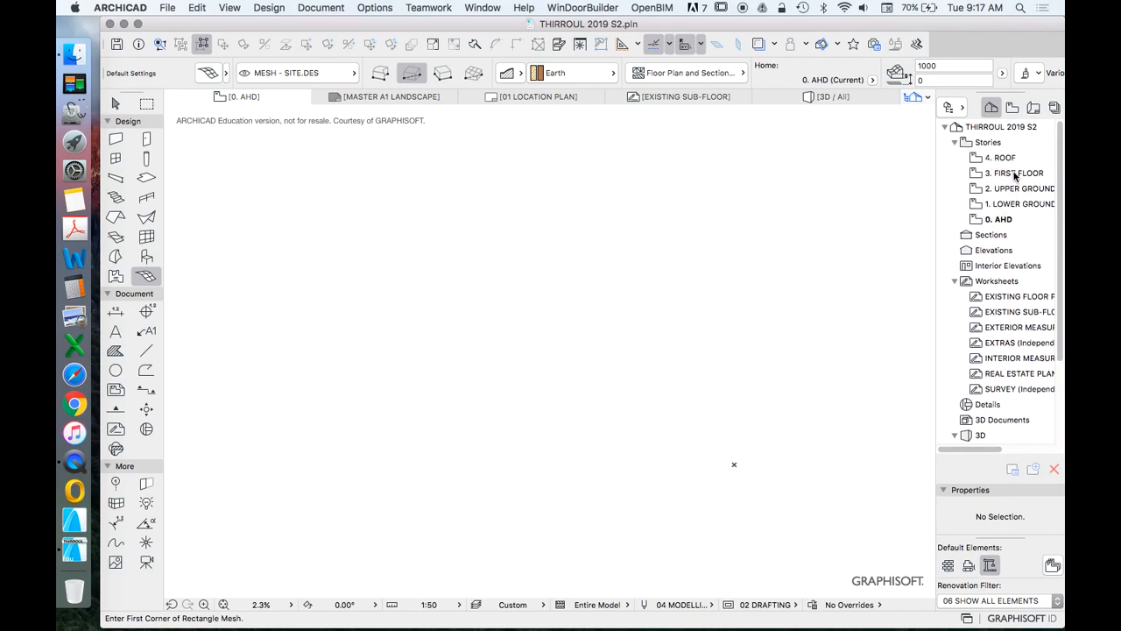
right_click(987, 221)
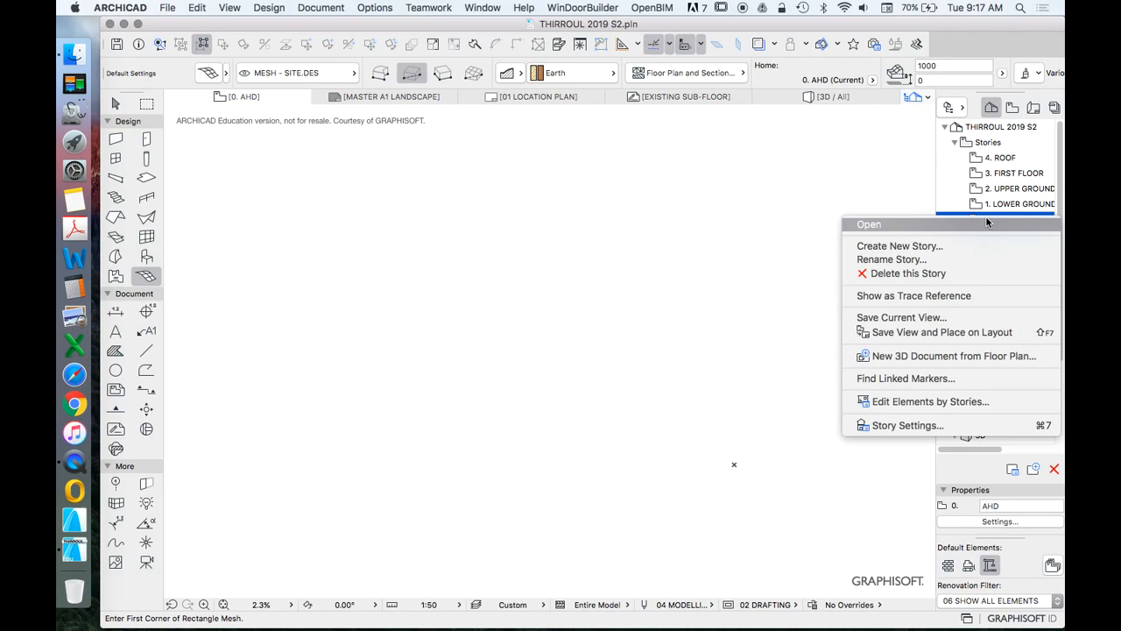
click(889, 426)
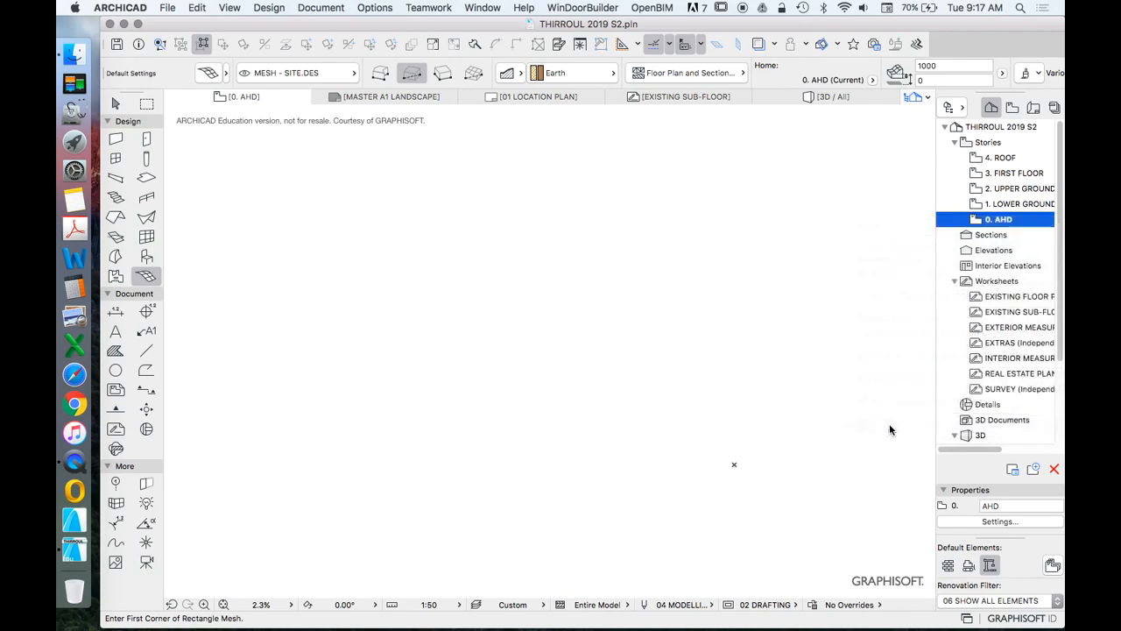
Rename the AHD story as TERRAIN in the Story Settings
click(687, 258)
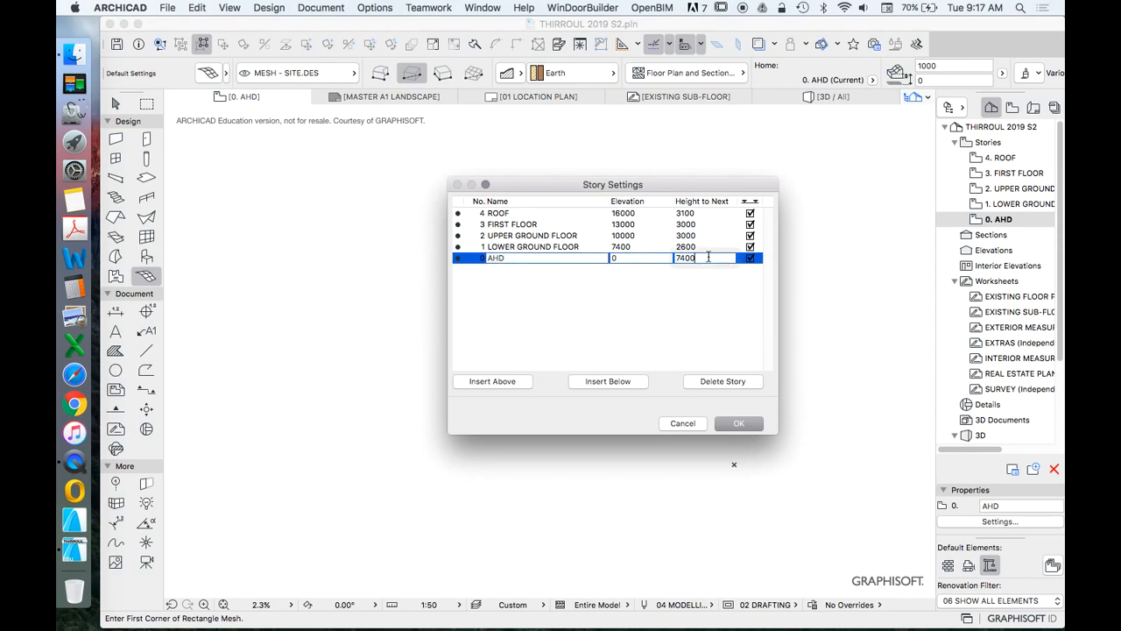
click(545, 256)
click(508, 259)
text(TERRAIN)
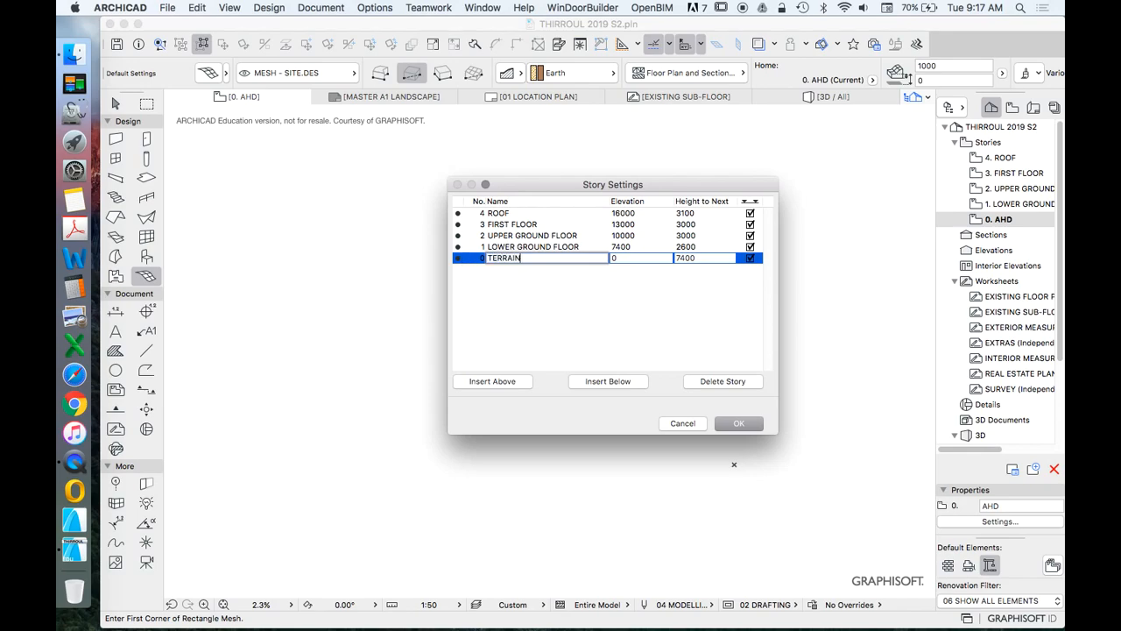
click(550, 247)
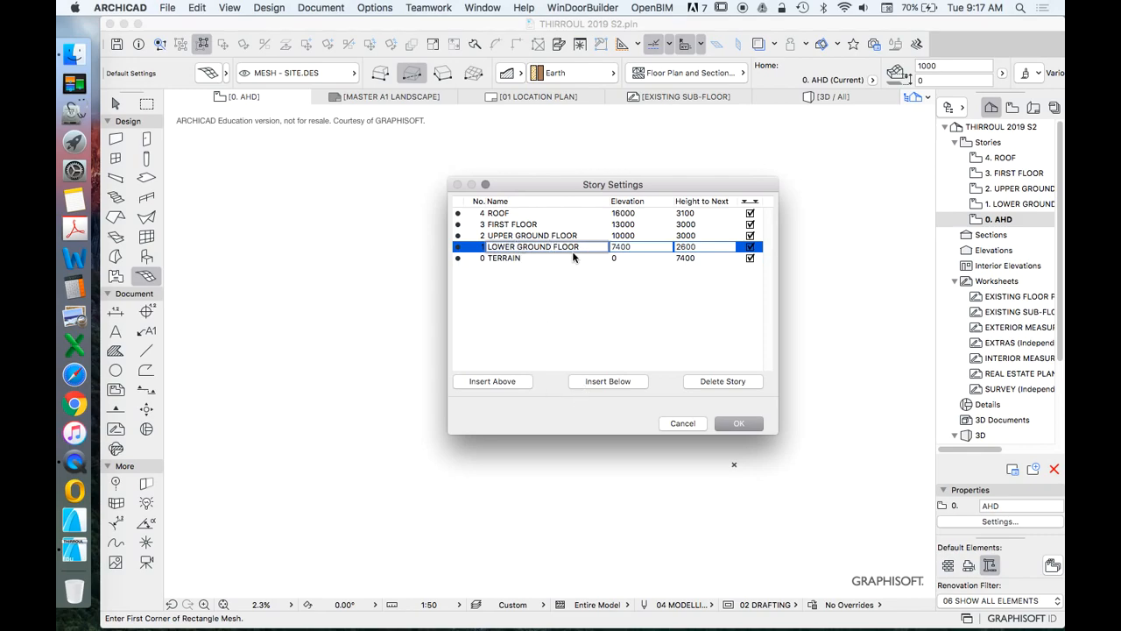
click(522, 258)
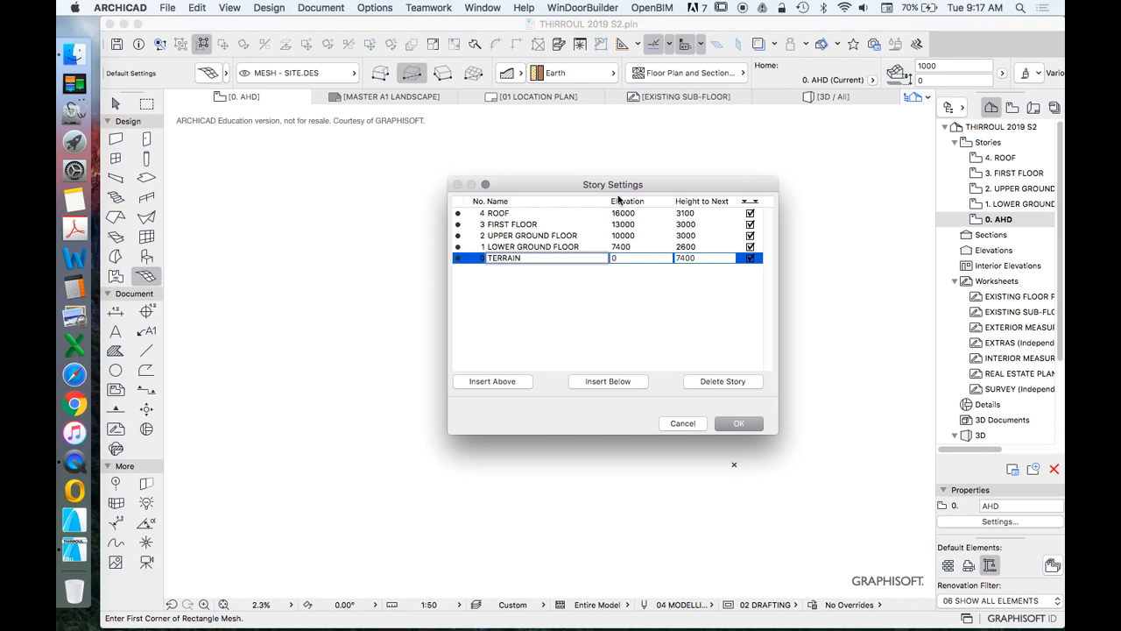
Delete the ROOF, FIRST FLOOR, UPPER GROUND FLOOR and LOWER GROUND FLOOR stories, keeping only TERRAIN
click(520, 215)
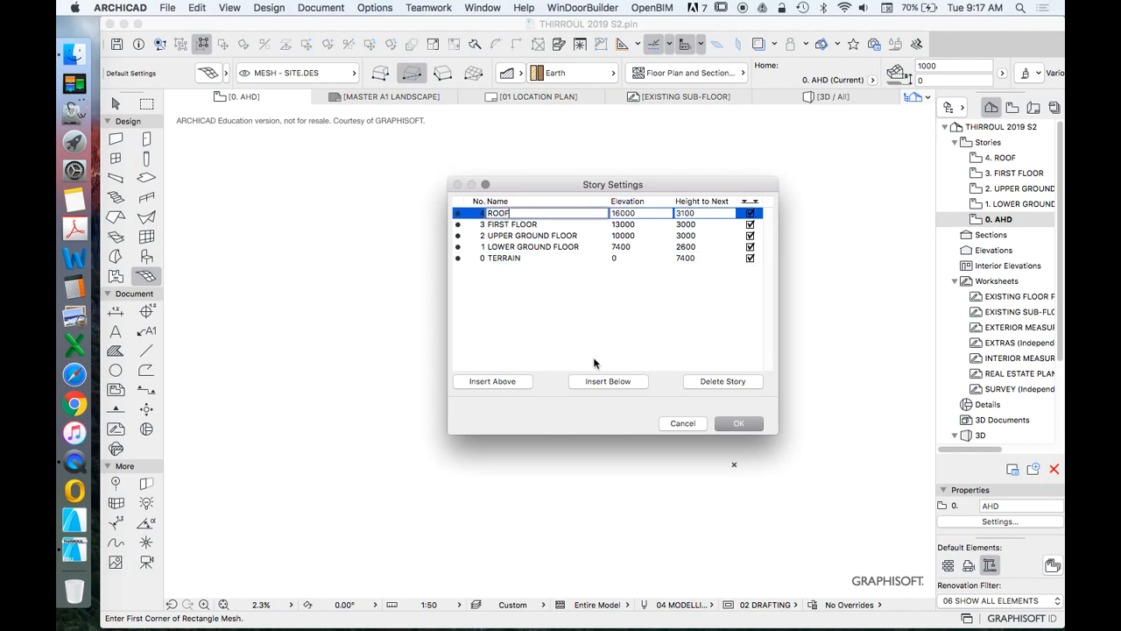
click(727, 382)
click(727, 382)
click(727, 382)
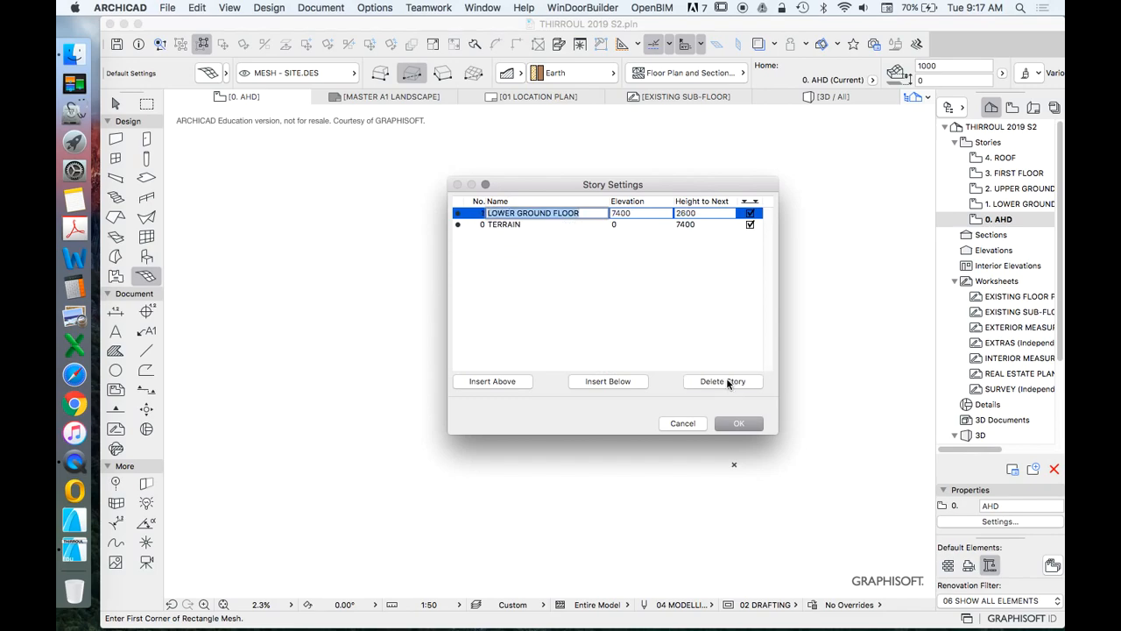
click(727, 382)
click(685, 213)
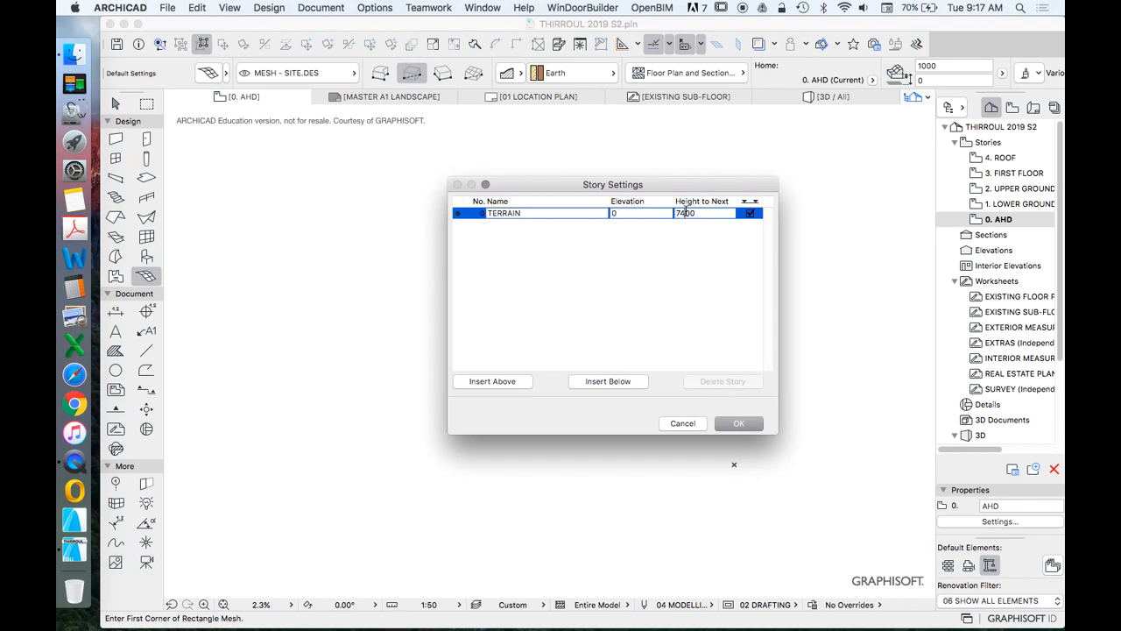
Insert a story above TERRAIN and name it LOWER GROUND FLOOR
click(485, 382)
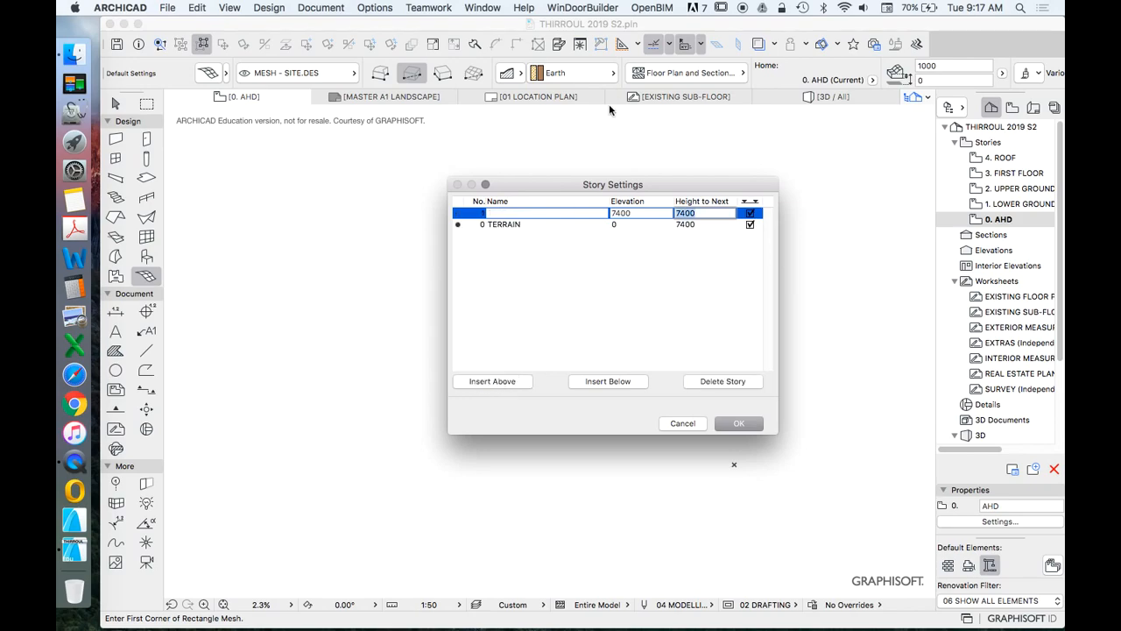
click(529, 212)
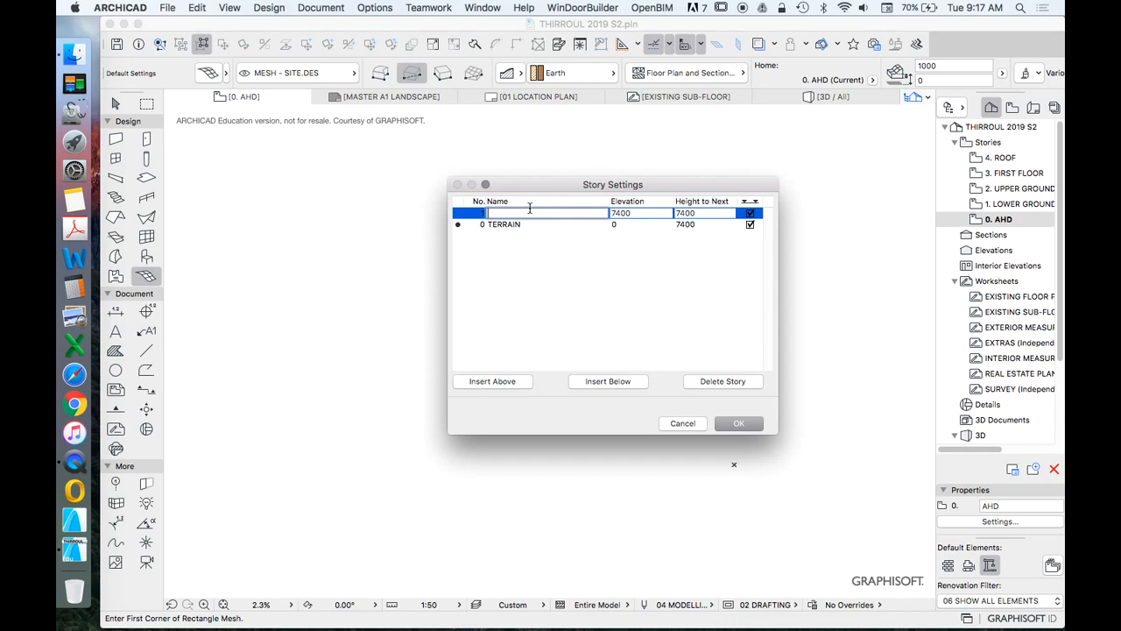
text(LOWER GROUND FLOOR)
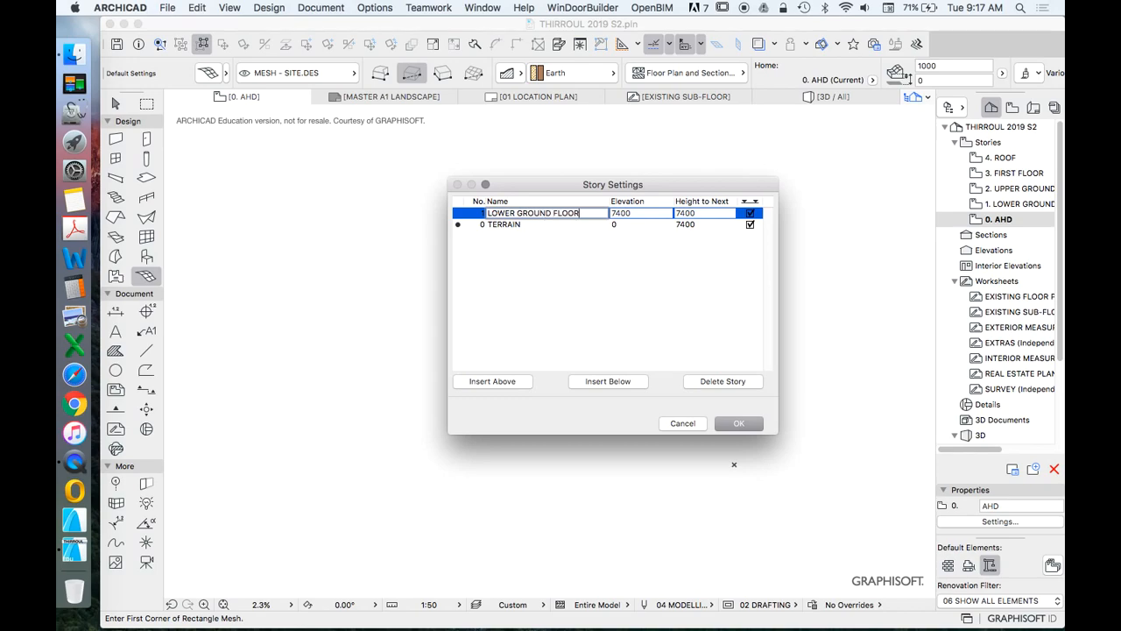
click(529, 224)
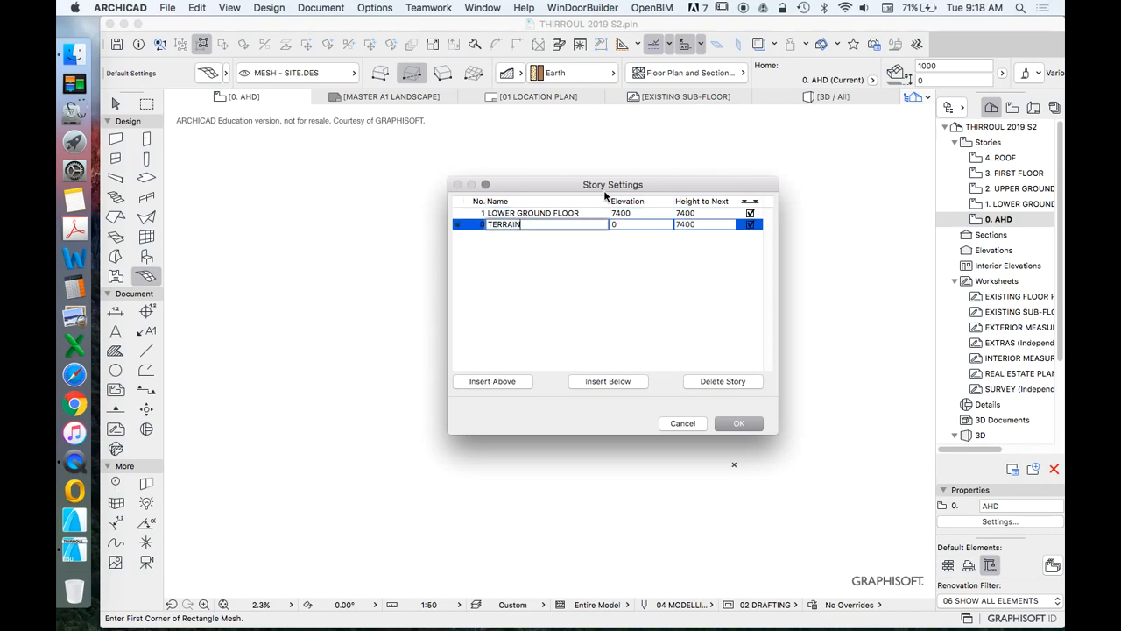
click(538, 213)
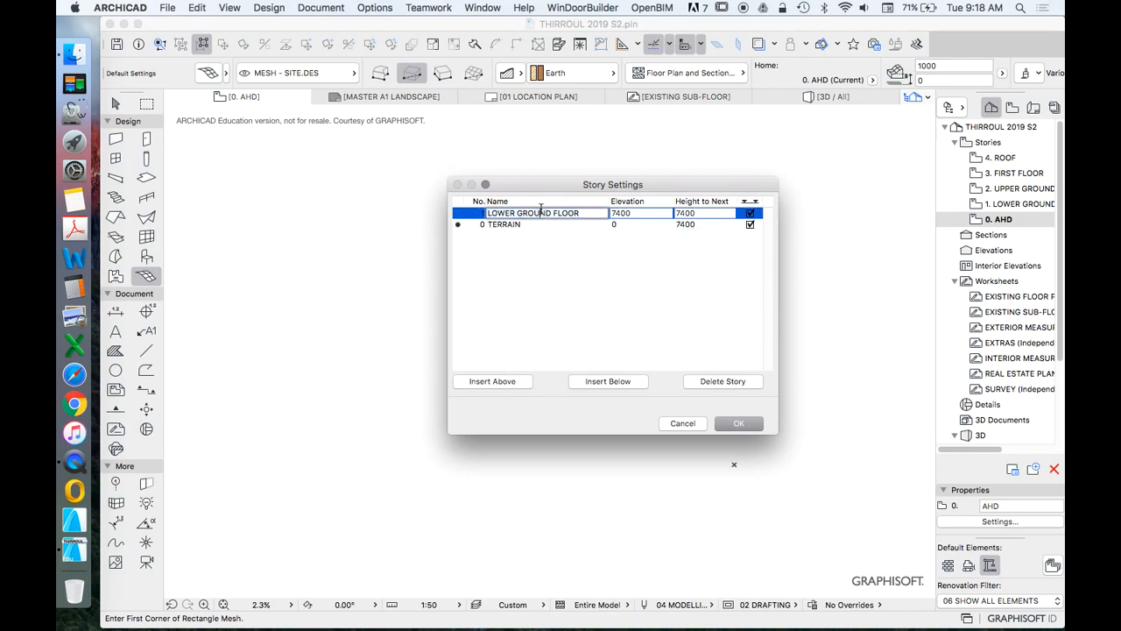
Insert two more stories above LOWER GROUND FLOOR, named UPPER GROUBD FLOOR and ROOF
click(491, 382)
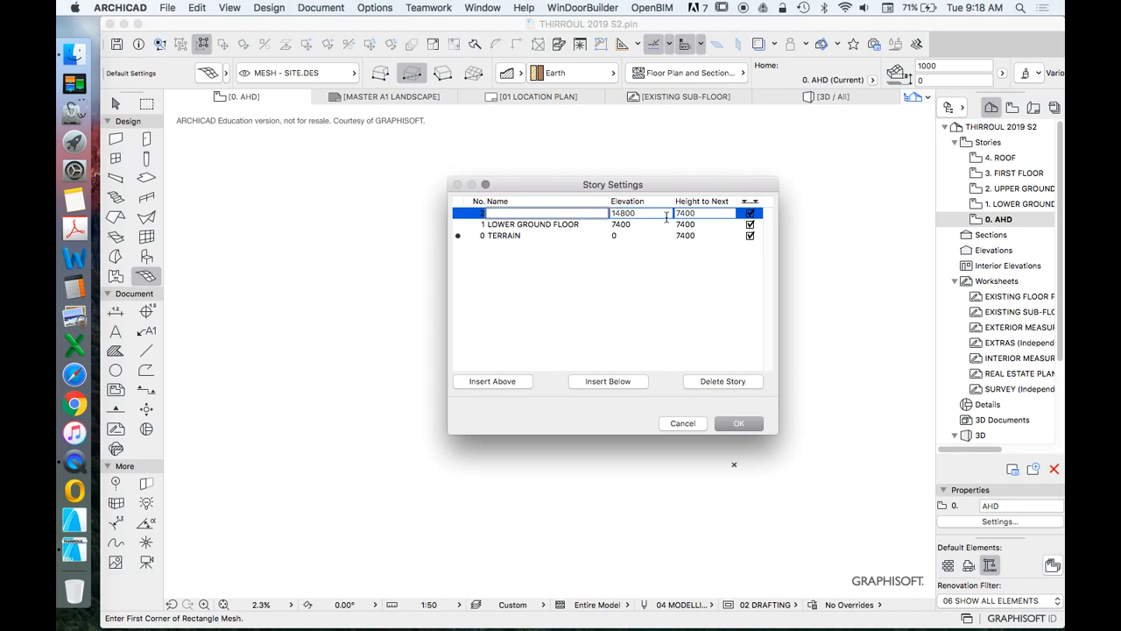
text(UPPER GROUBD FLOOR)
click(508, 382)
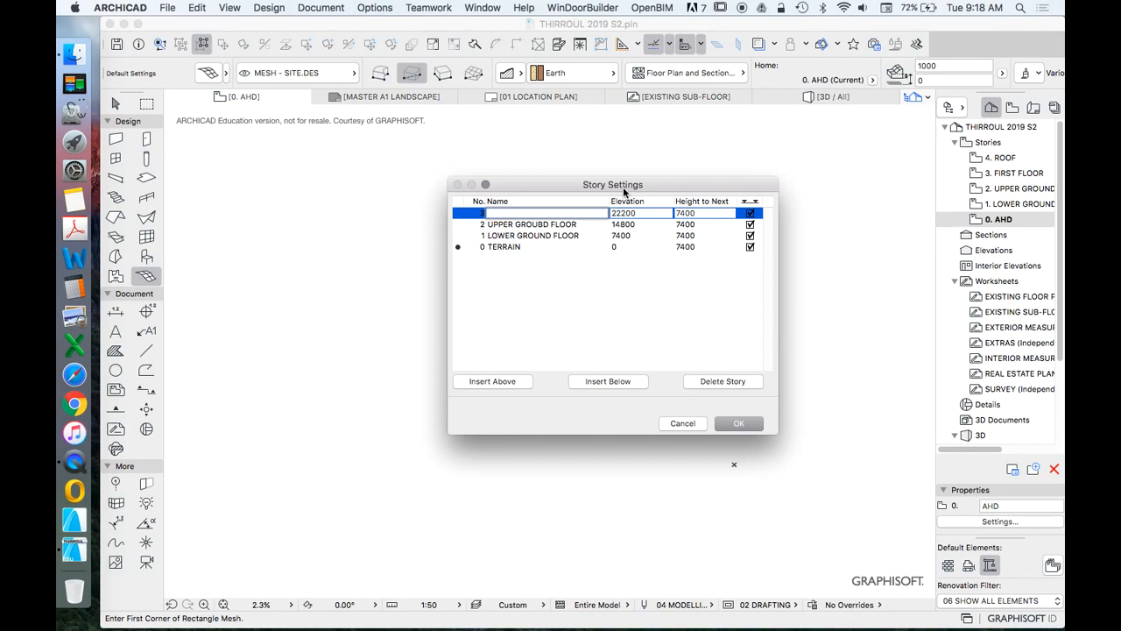
text(ROOF)
drag(706, 185, 702, 165)
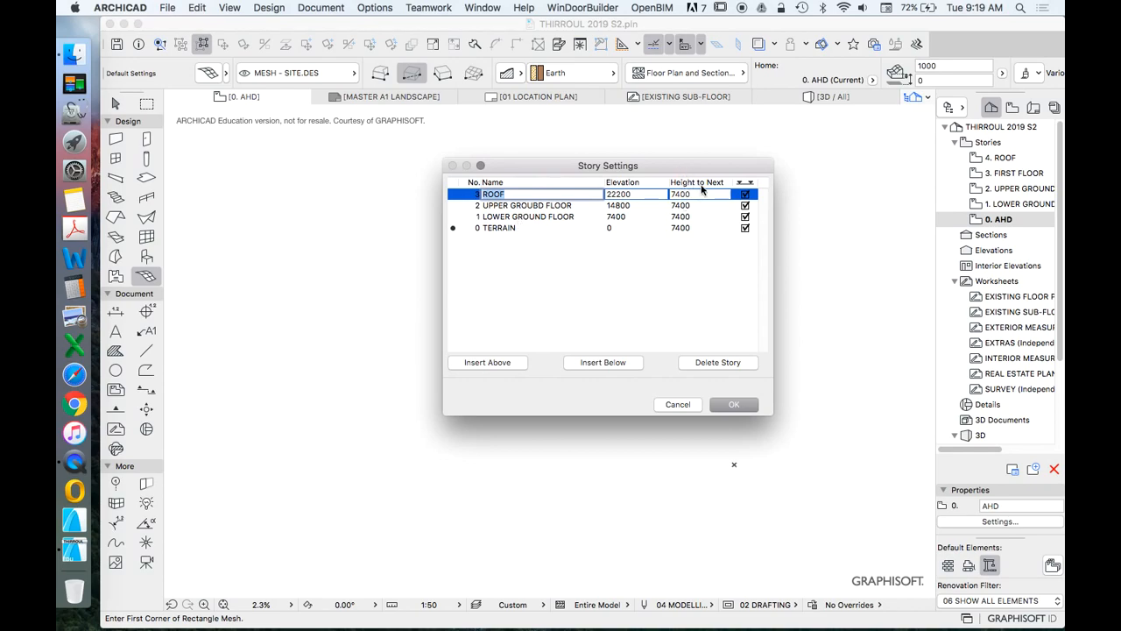
Set the height to next to 7500 for the TERRAIN story and 2500 for LOWER GROUND FLOOR
click(696, 226)
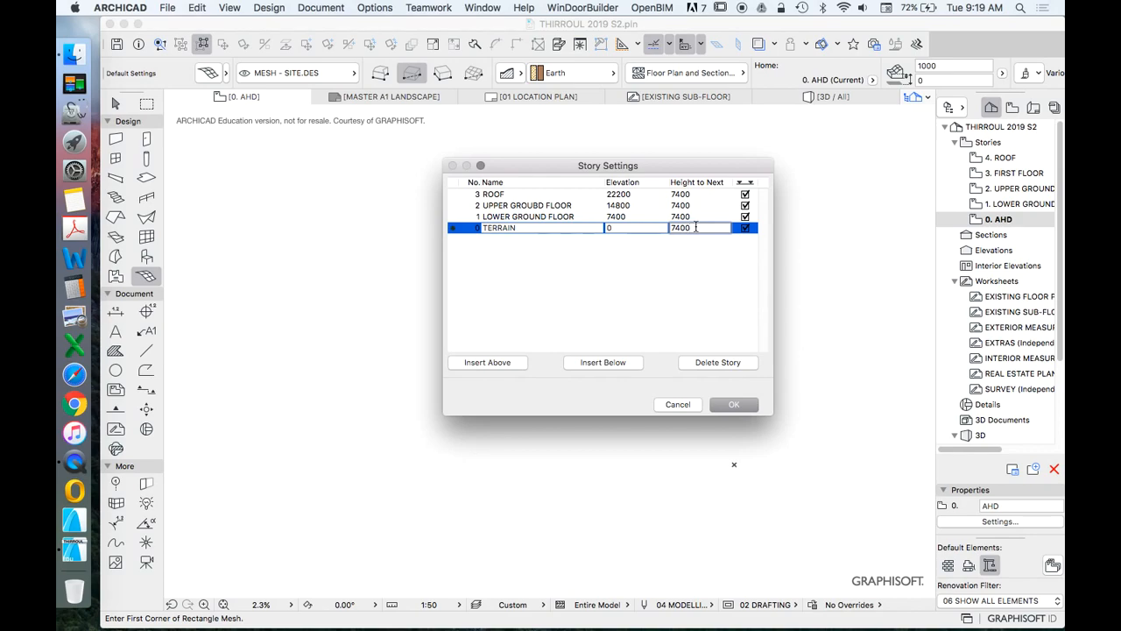
click(707, 227)
click(706, 230)
double_click(676, 228)
drag(716, 228, 673, 229)
text(7500)
click(690, 217)
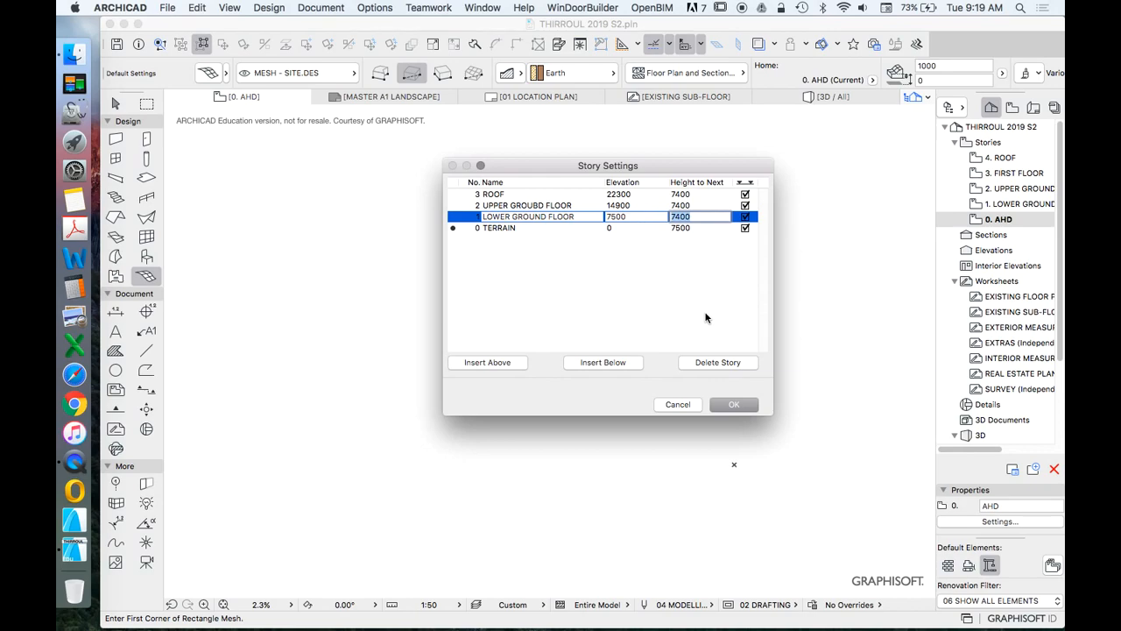
text(2500)
Correct the misspelled name of story 2 to UPPER GROUND FLOOR
click(694, 205)
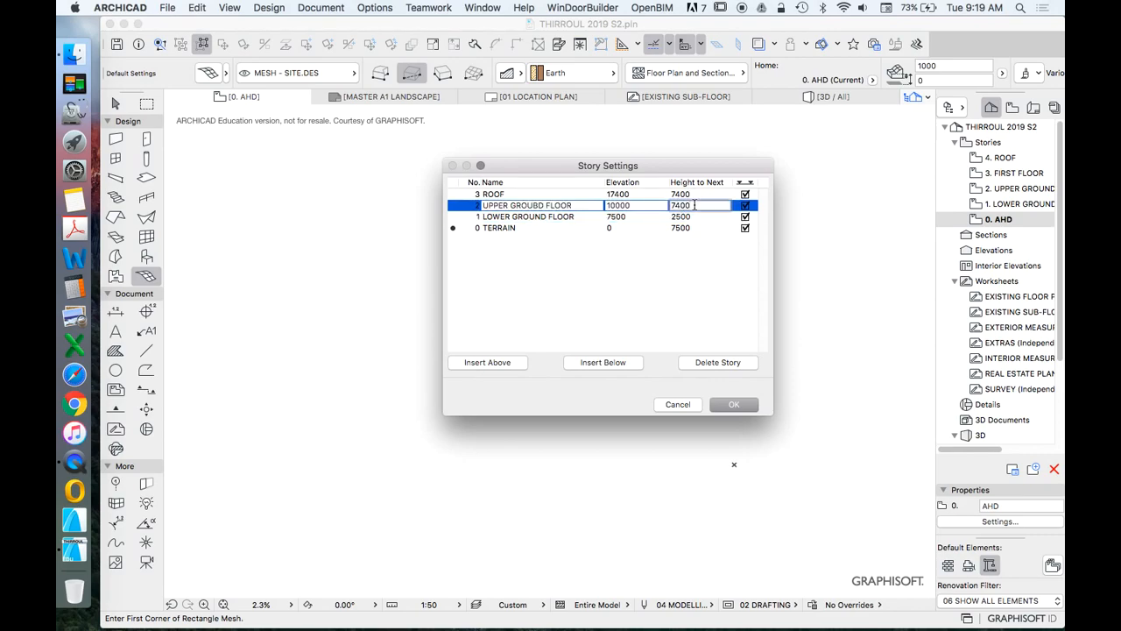
double_click(673, 205)
click(538, 205)
key(BackSpace)
text(N)
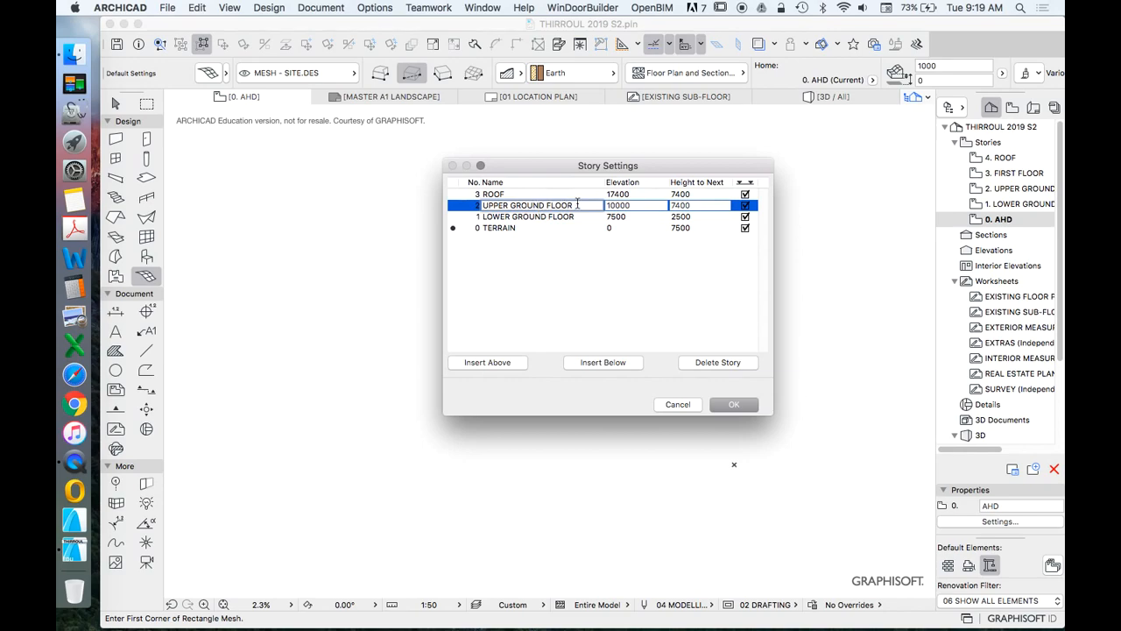
Set the height to next to 3000 for both the UPPER GROUND FLOOR and ROOF stories
click(683, 205)
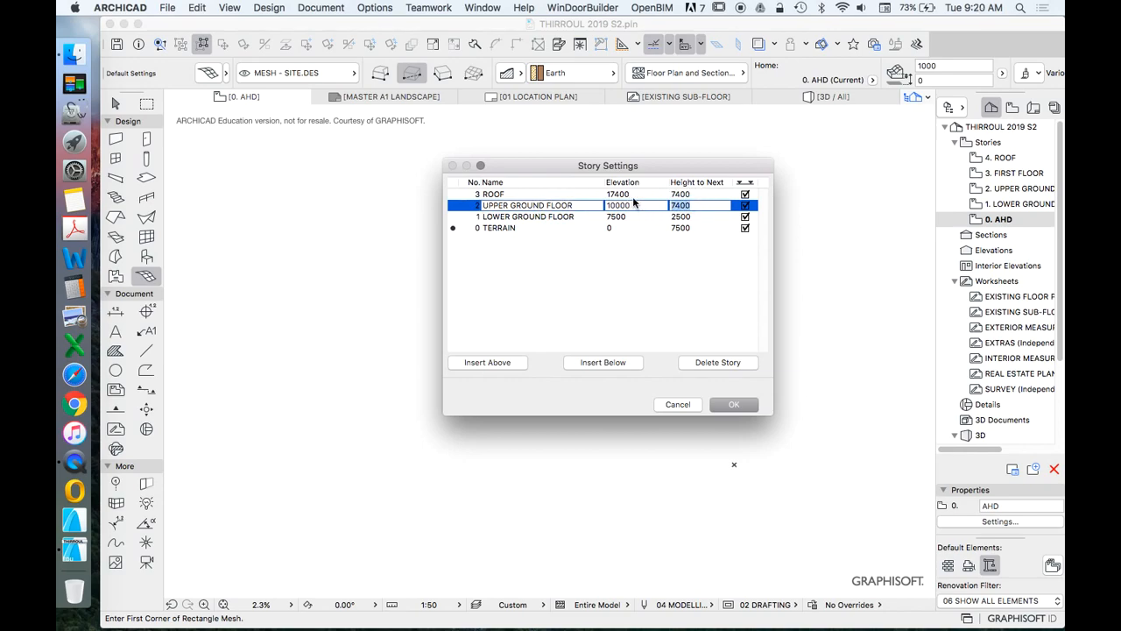
text(3000)
click(693, 195)
click(693, 195)
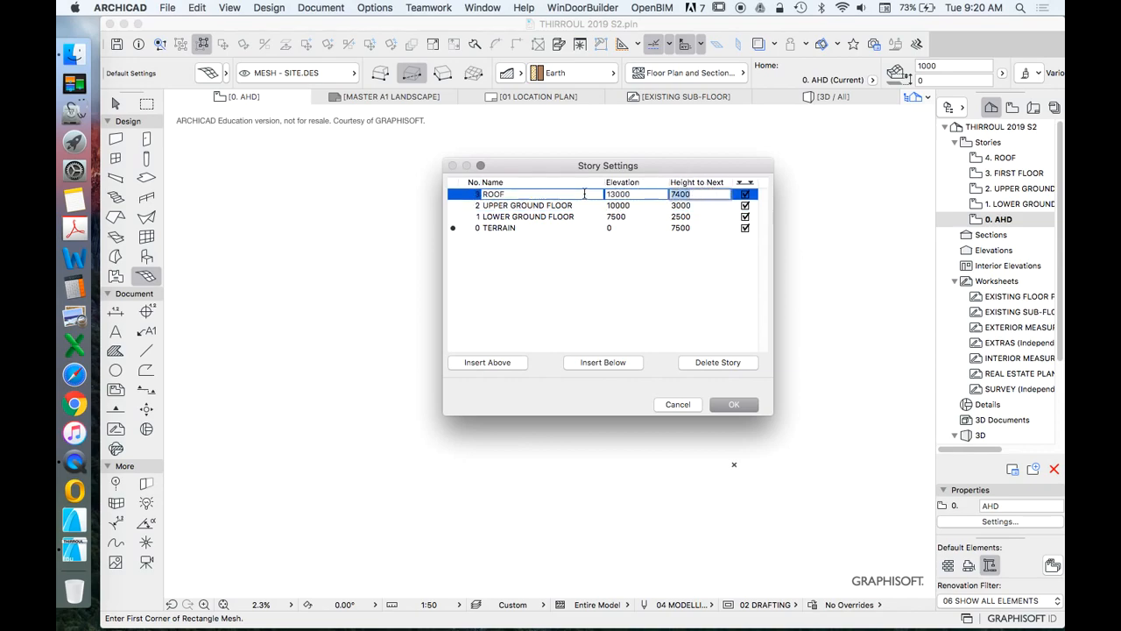
text(3000)
click(801, 352)
Check each story's height to next, then apply the Story Settings and accept deleting the old stories
click(697, 227)
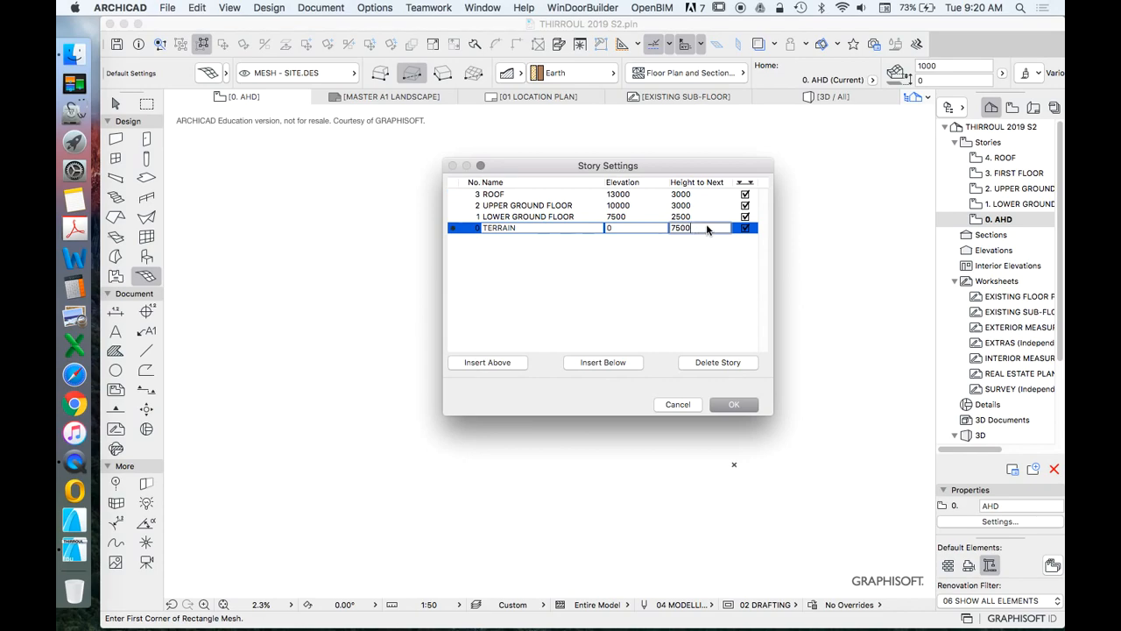
click(697, 216)
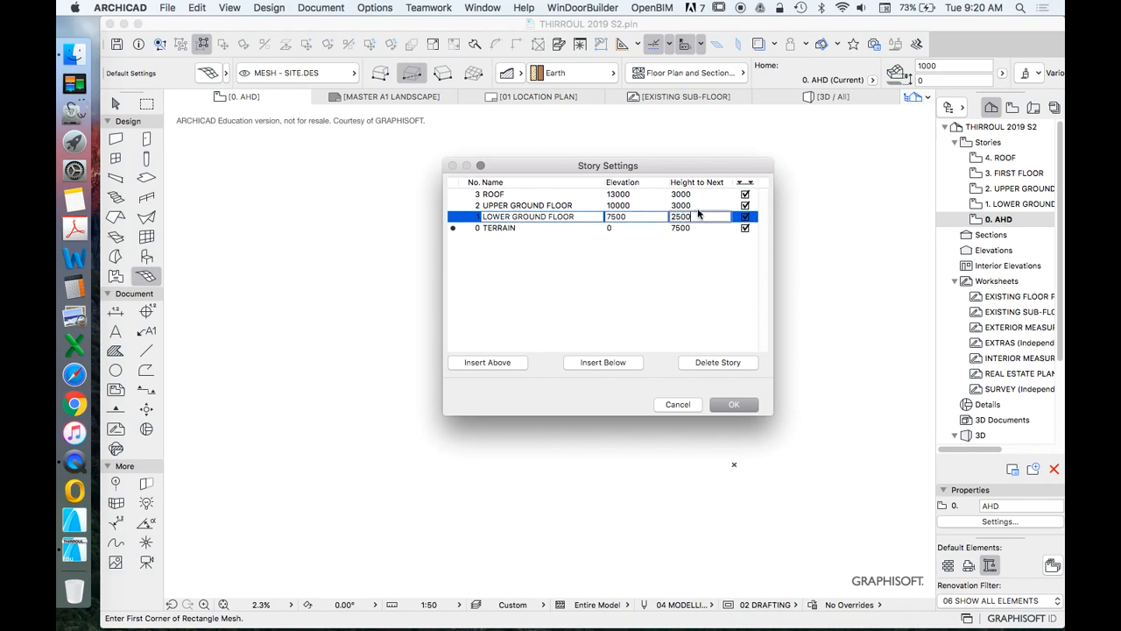
click(700, 205)
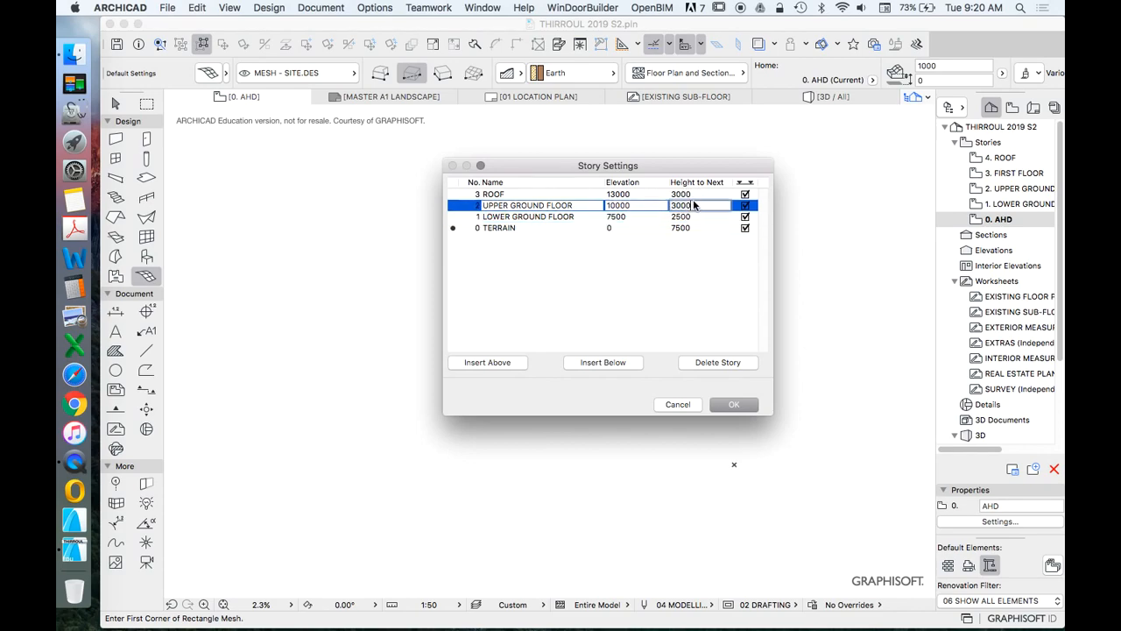
click(690, 195)
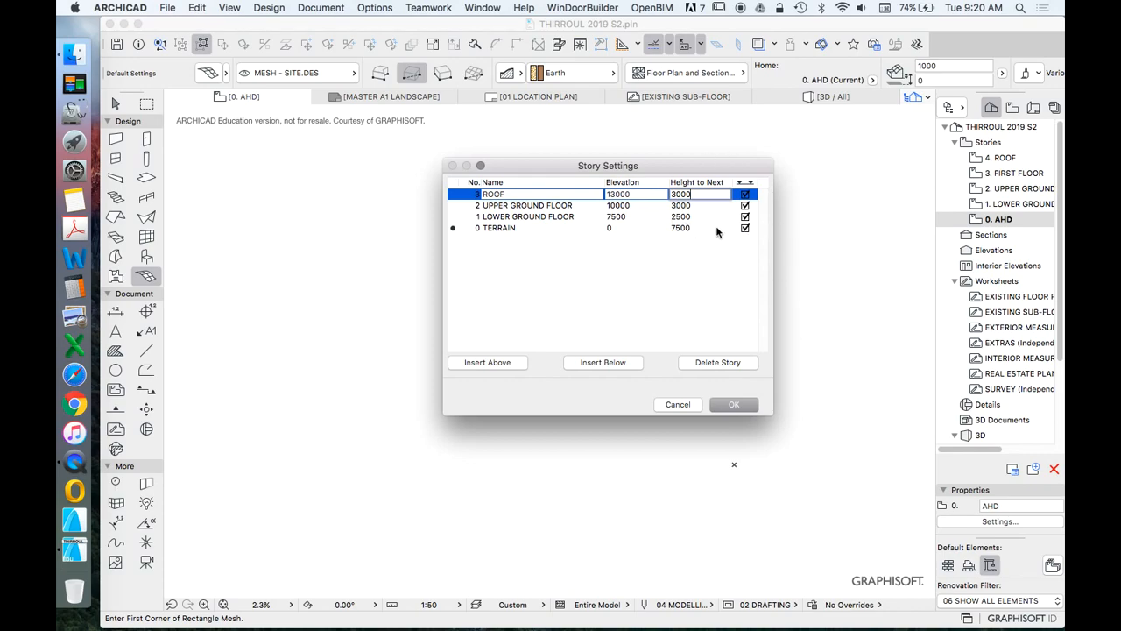
click(716, 227)
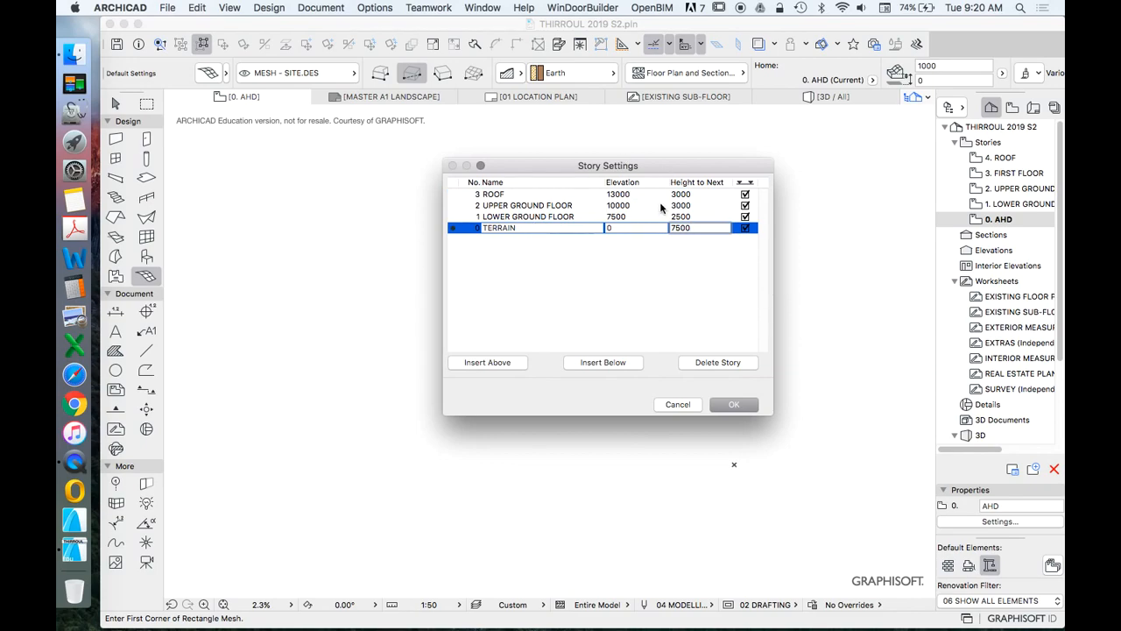
click(737, 405)
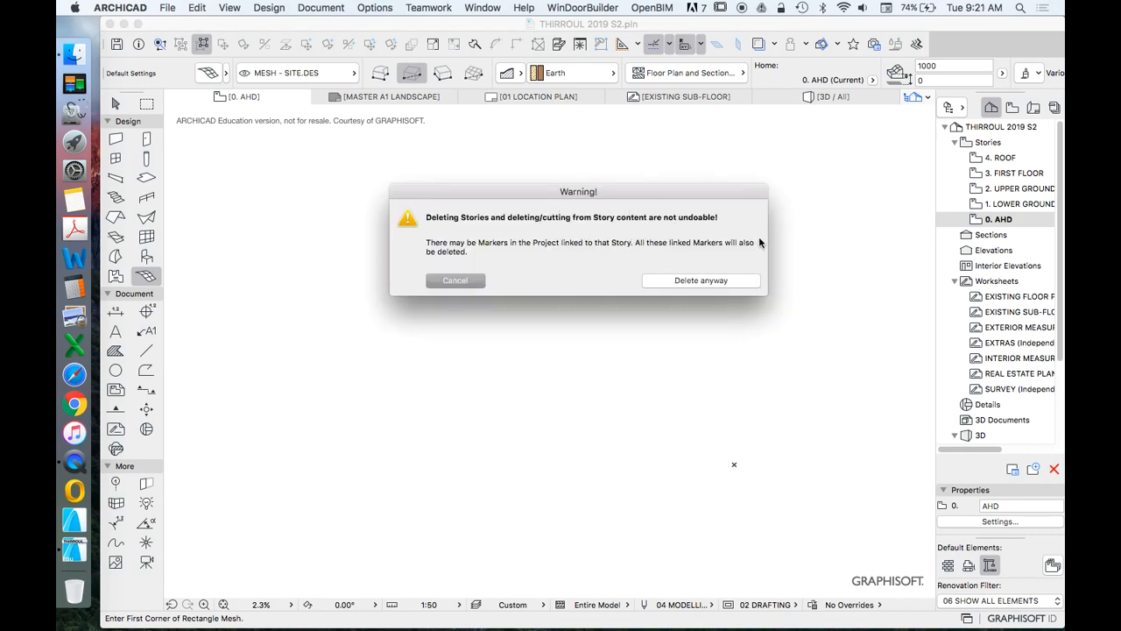
click(713, 281)
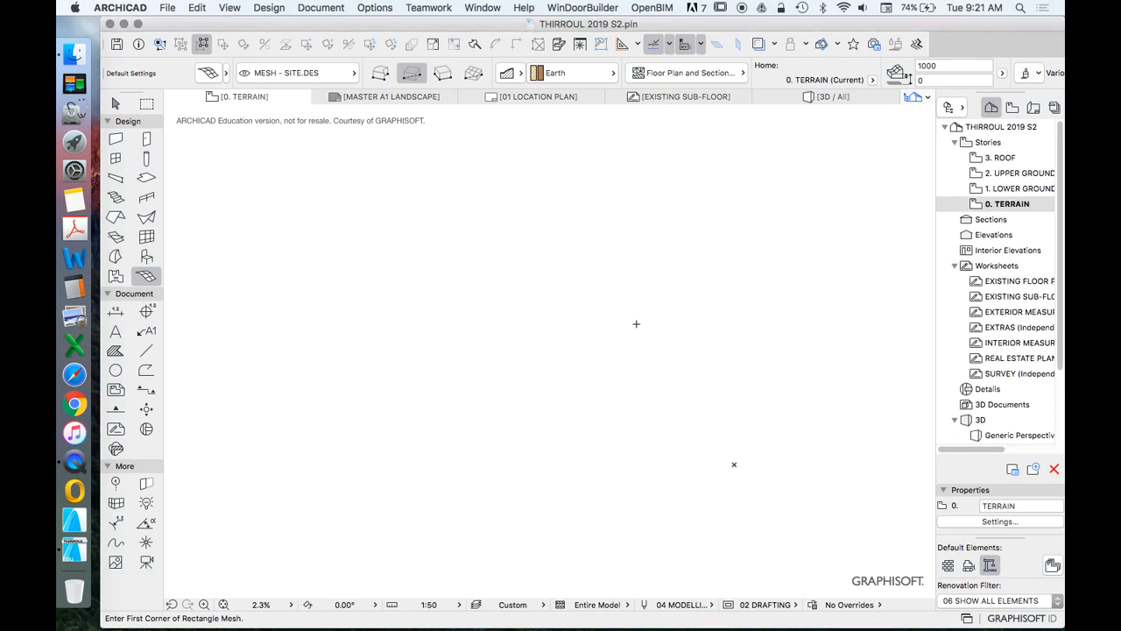
Review the geometry, floor plan and model options in the Mesh tool's default settings, and close the dialog
scroll(636, 315, down, 3)
scroll(580, 351, up, 1)
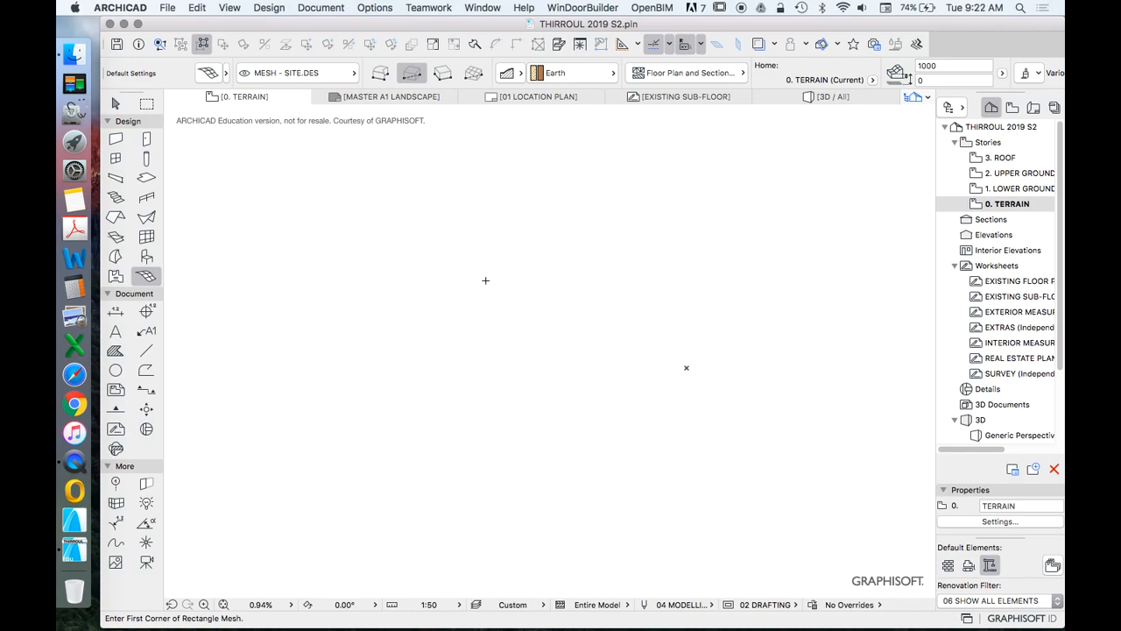
click(209, 75)
drag(615, 67, 611, 89)
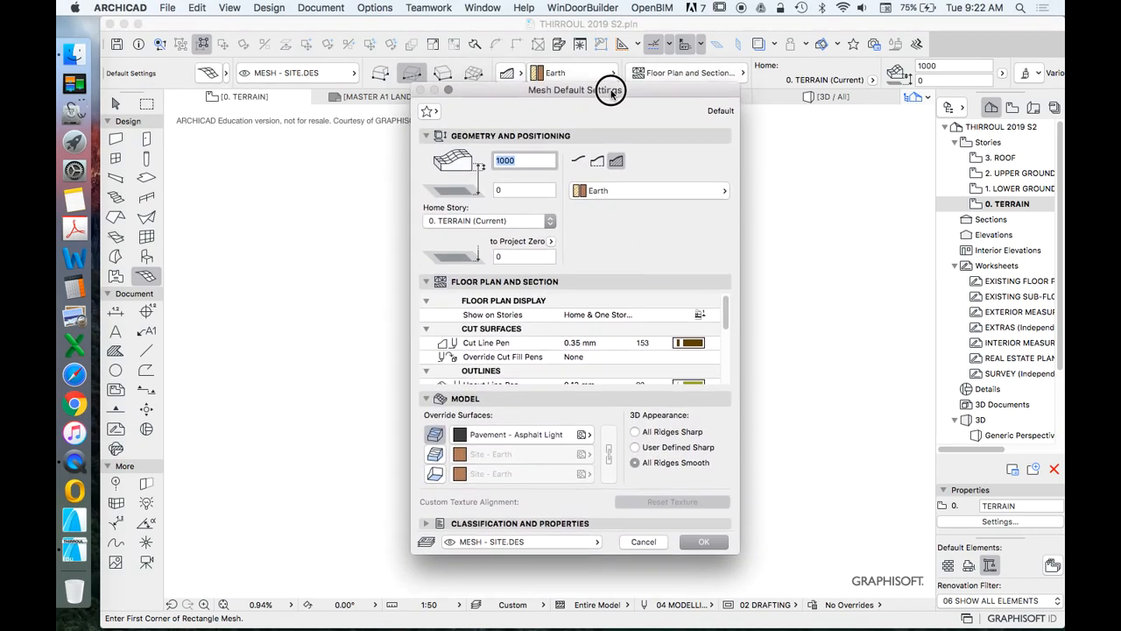
click(703, 536)
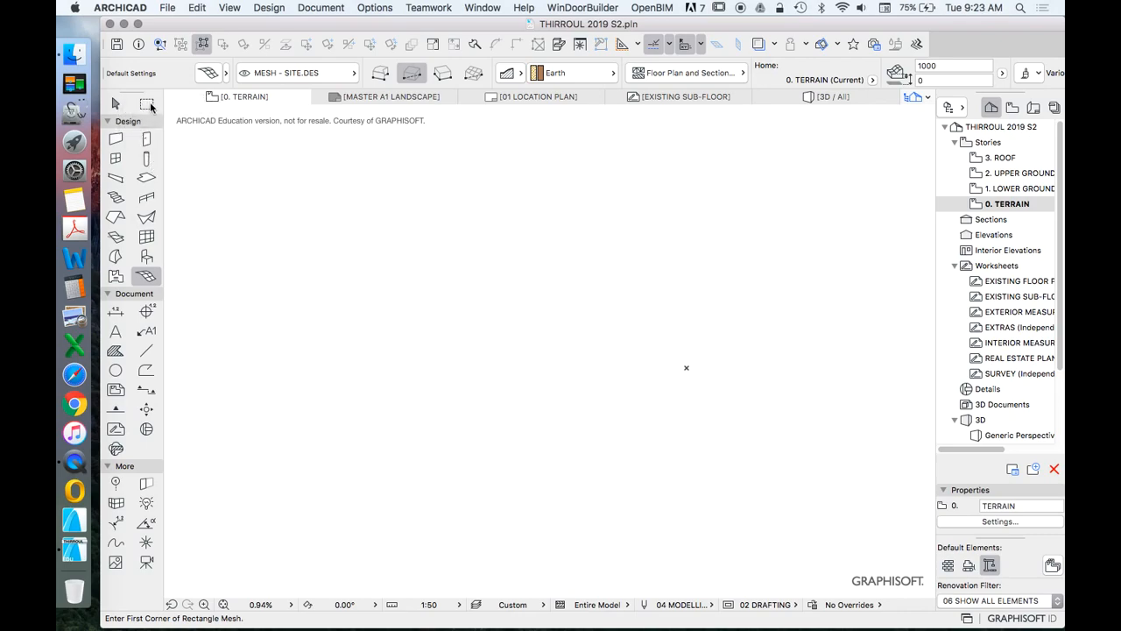
Try the Arrow and Marquee tools, and return to the Mesh tool
click(114, 103)
click(148, 105)
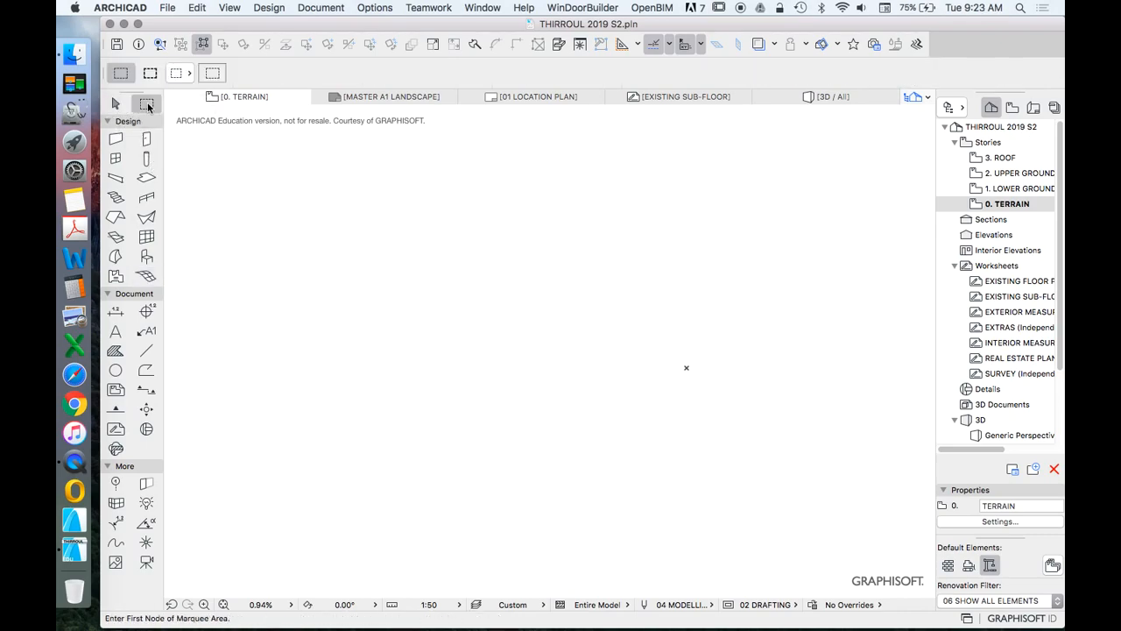
click(117, 106)
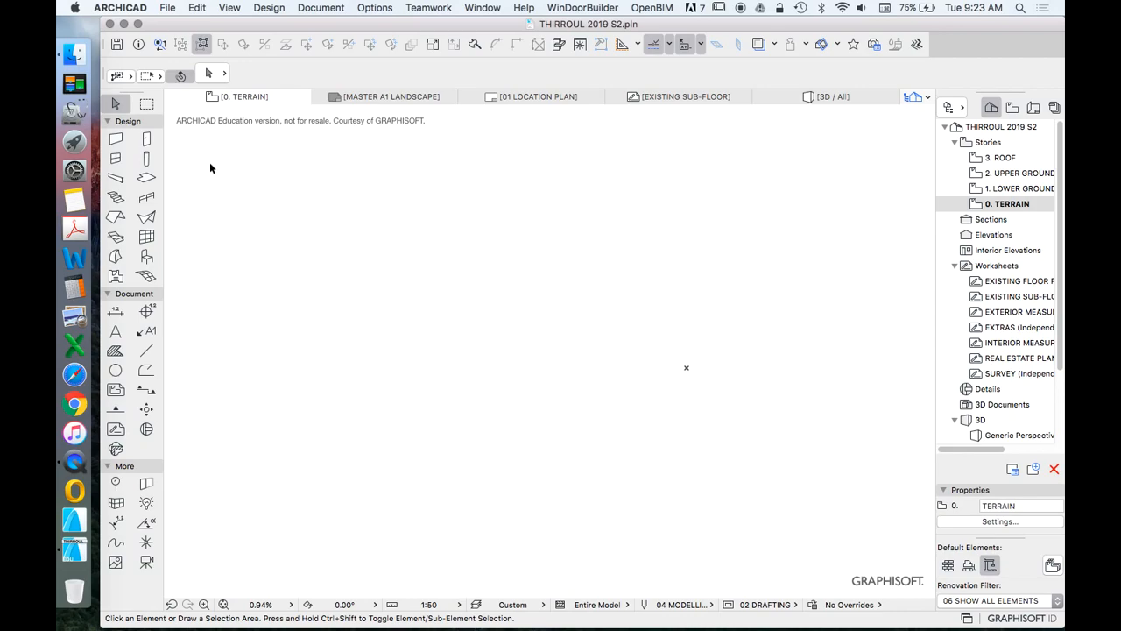
click(145, 276)
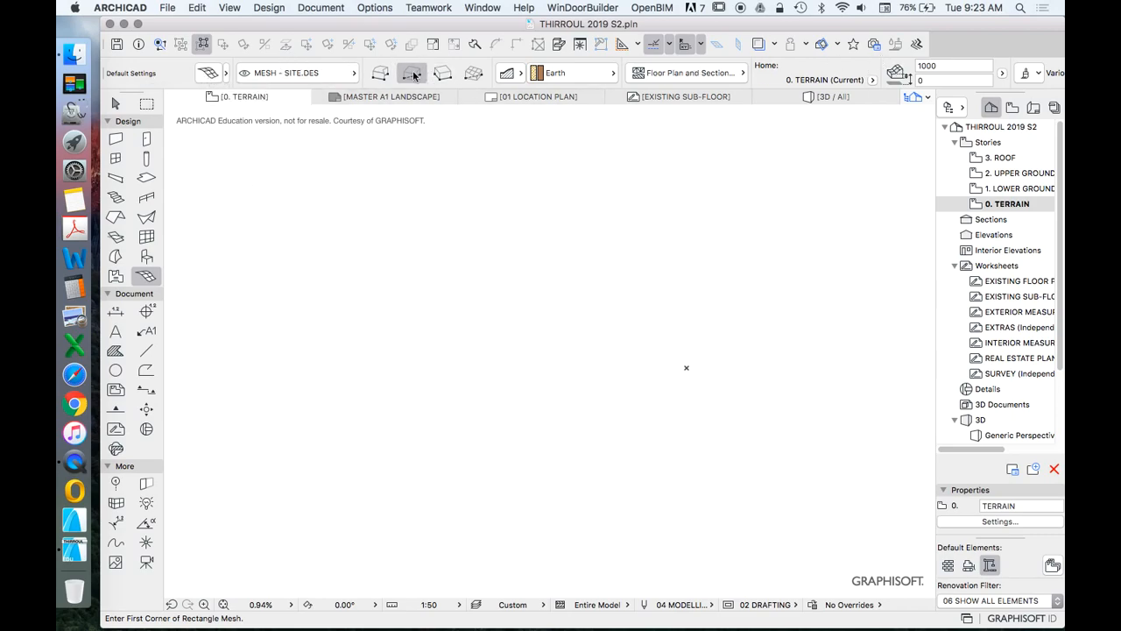
Look through the Mesh tool's Info Box options, from the layer and geometry methods to the surface overrides and classification
scroll(314, 73, right, 10)
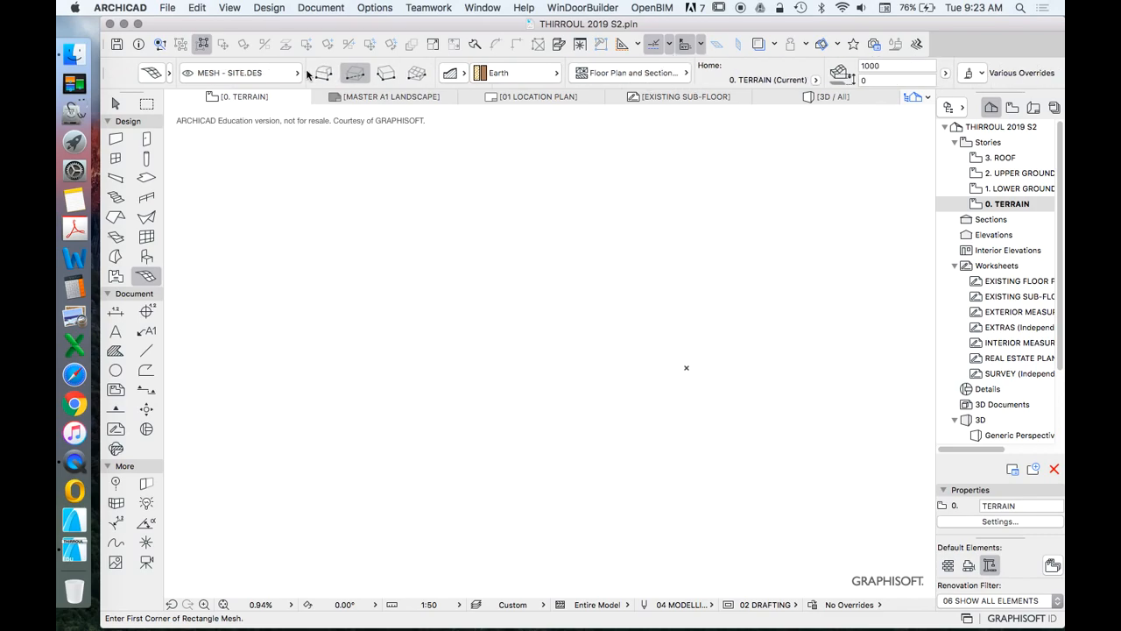
scroll(305, 73, left, 10)
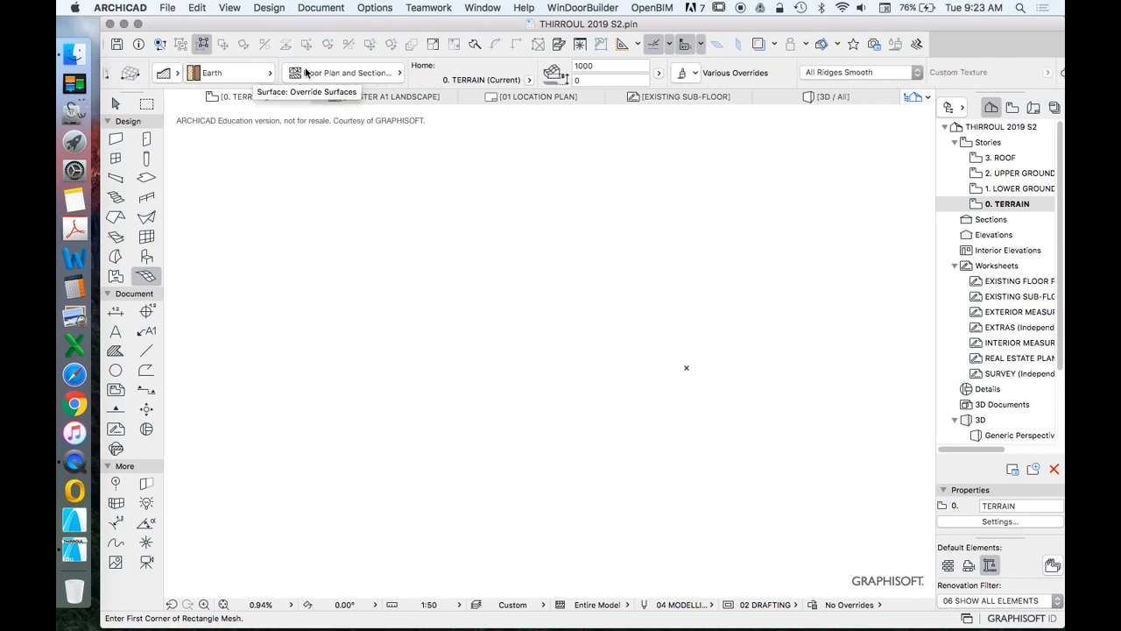
scroll(222, 76, right, 6)
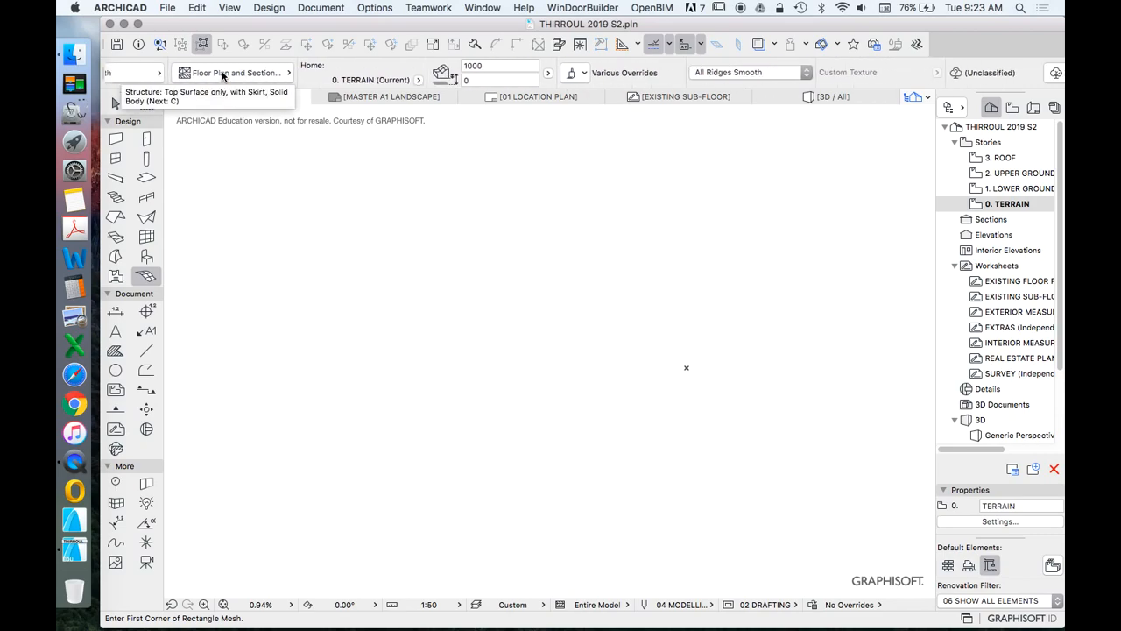
scroll(223, 77, left, 10)
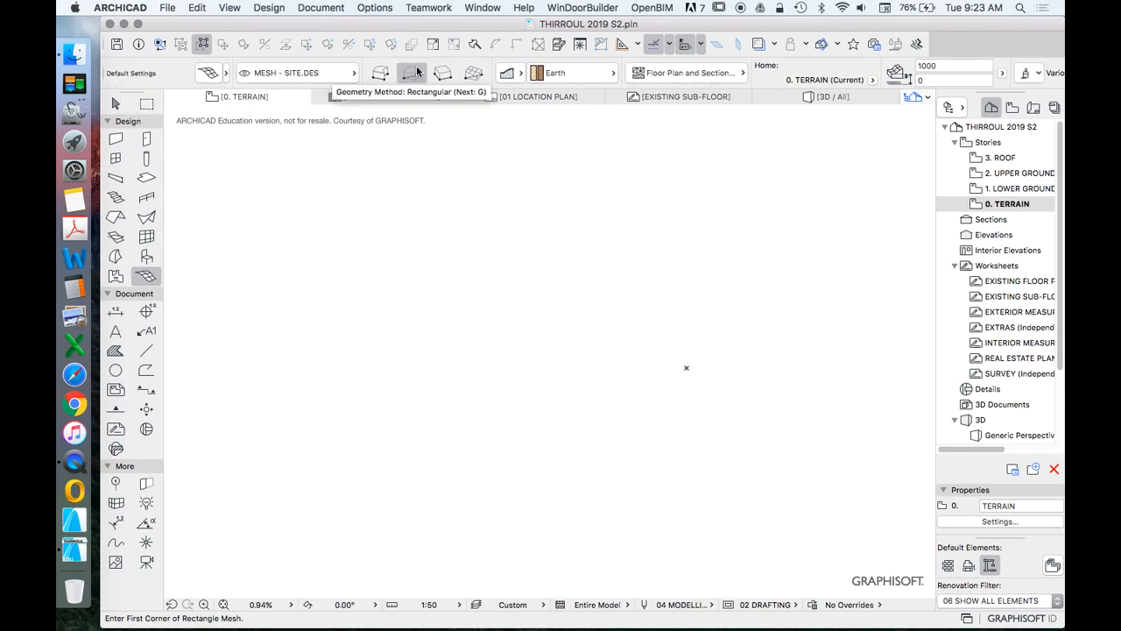
In the Mesh default settings, try the surface-only structure, return to Solid Body, and choose Earth as the building material
click(204, 76)
drag(534, 103, 493, 82)
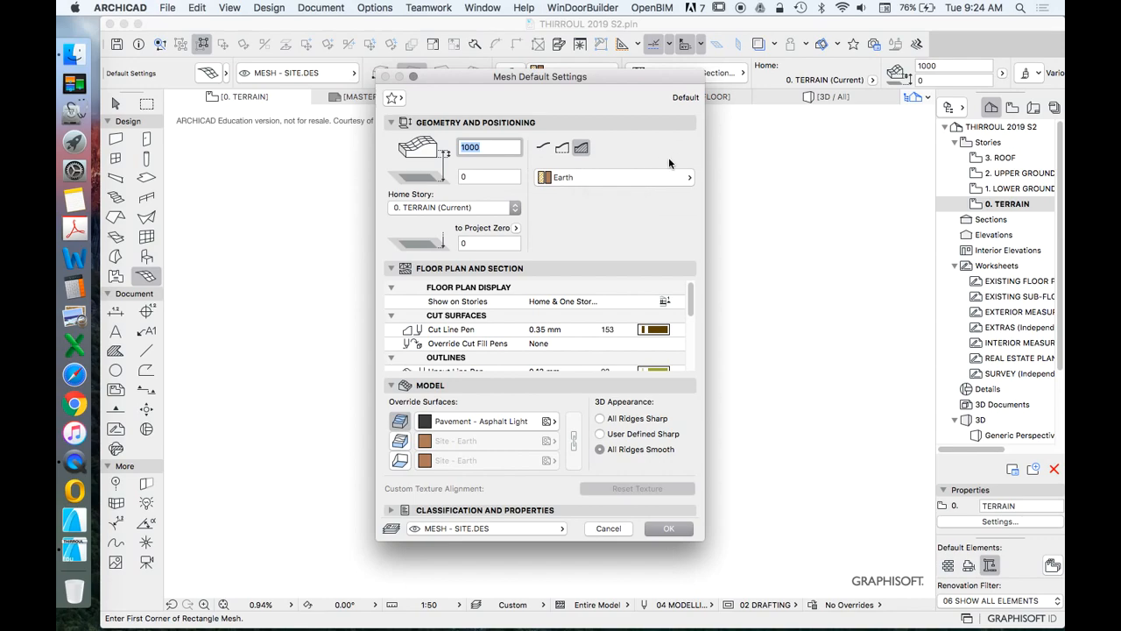
click(543, 149)
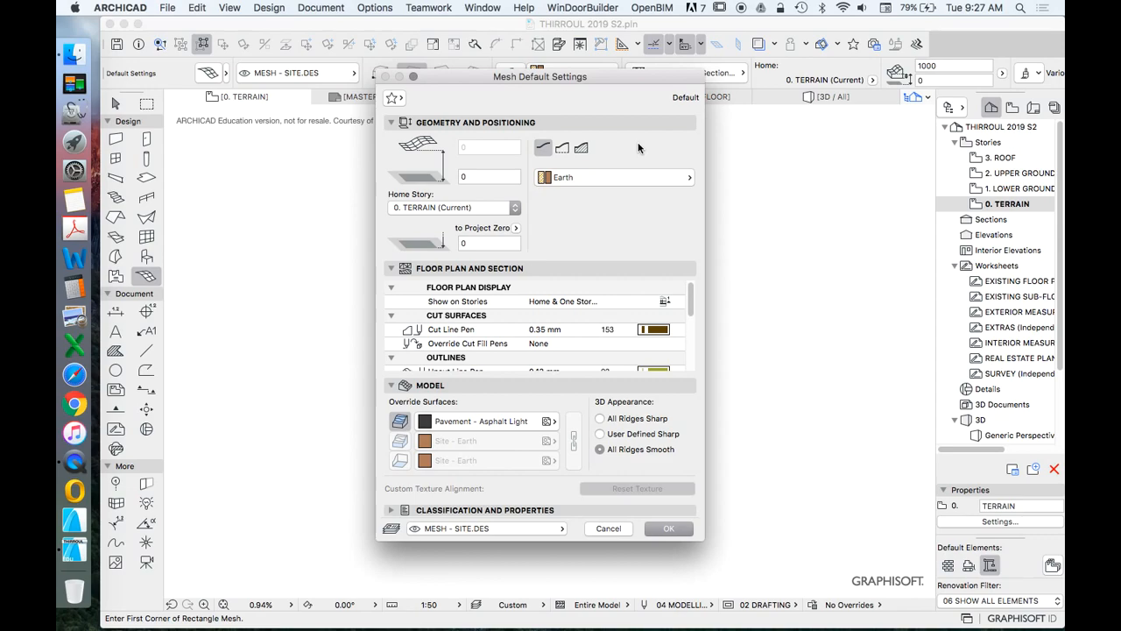
click(583, 150)
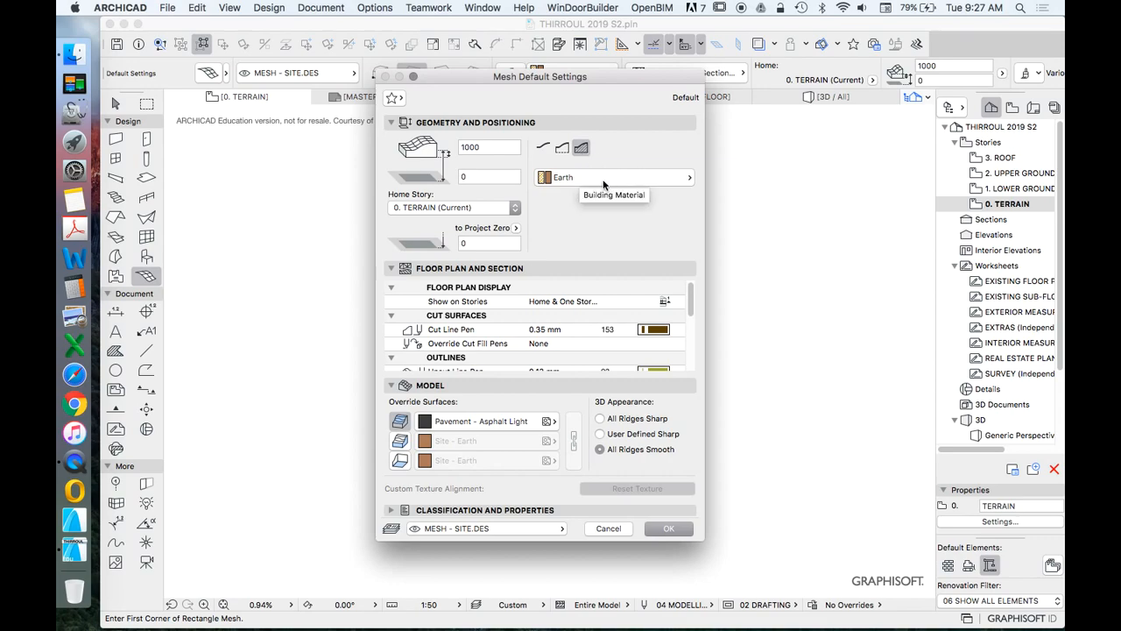
click(611, 180)
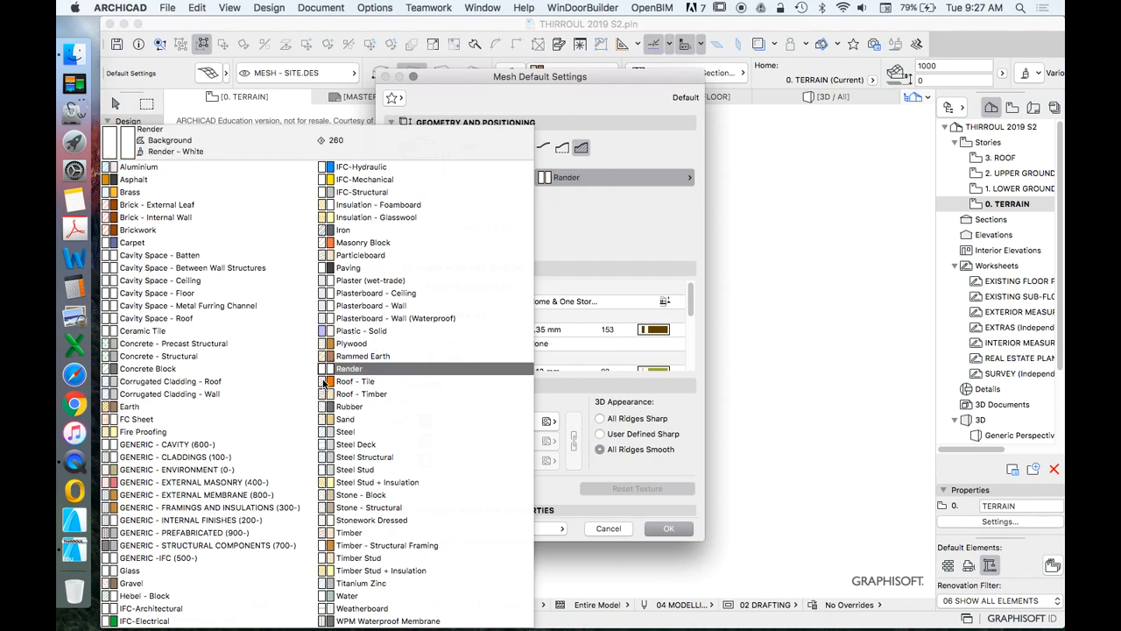
click(132, 412)
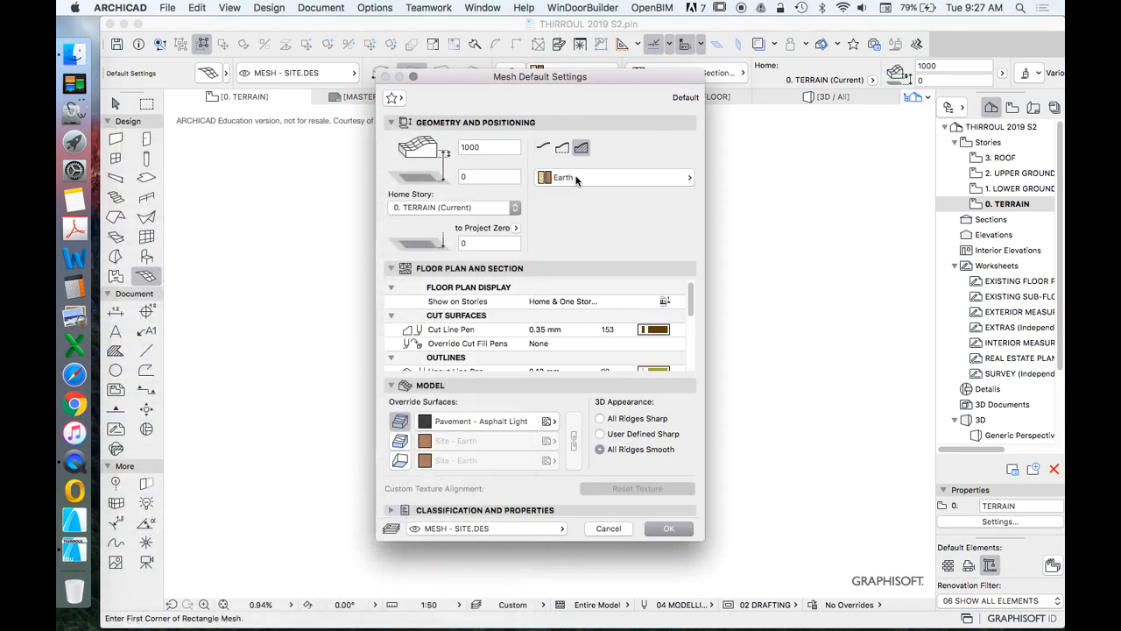
click(494, 149)
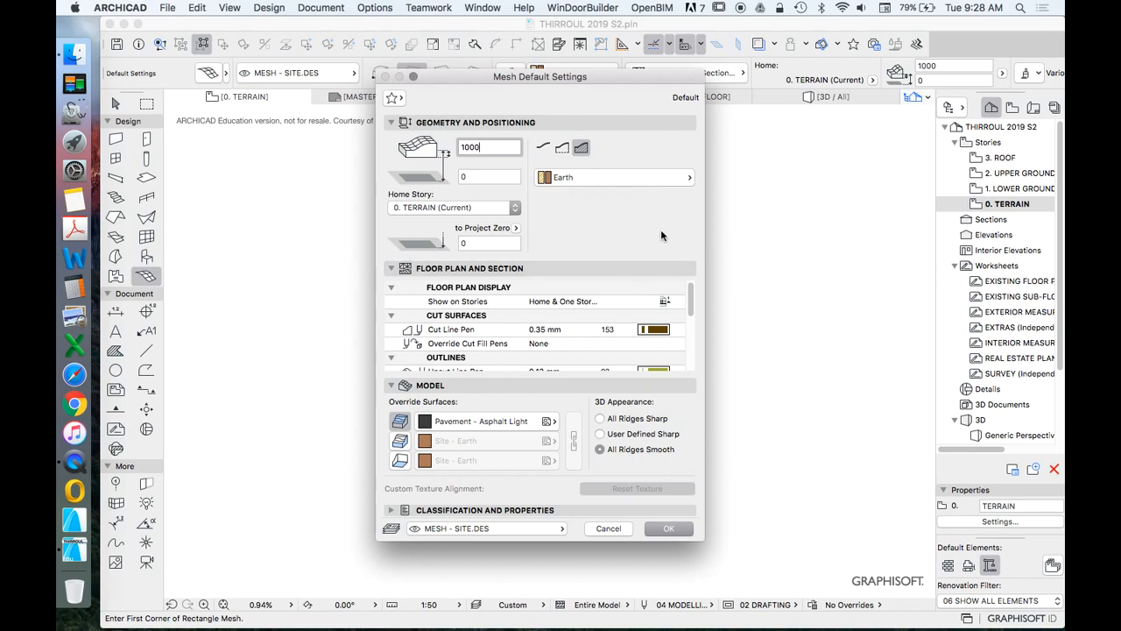
Check the mesh's floor plan and section settings, and set Show on Stories to Home Story Only
scroll(649, 342, down, 2)
scroll(661, 316, down, 1)
scroll(600, 307, down, 4)
scroll(600, 307, down, 3)
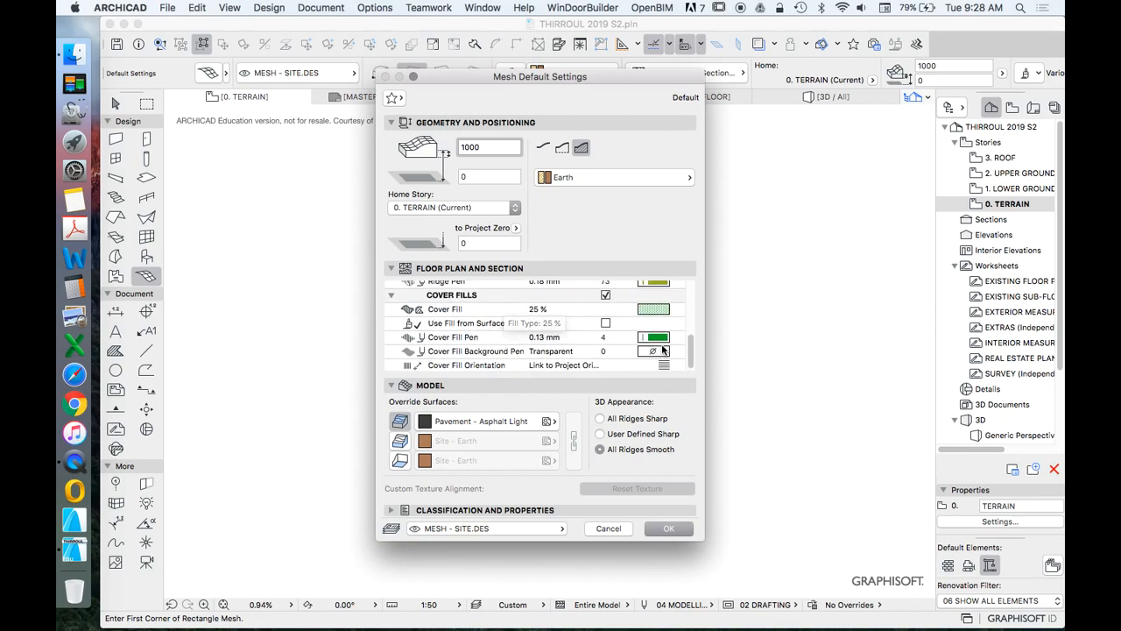
scroll(663, 350, up, 8)
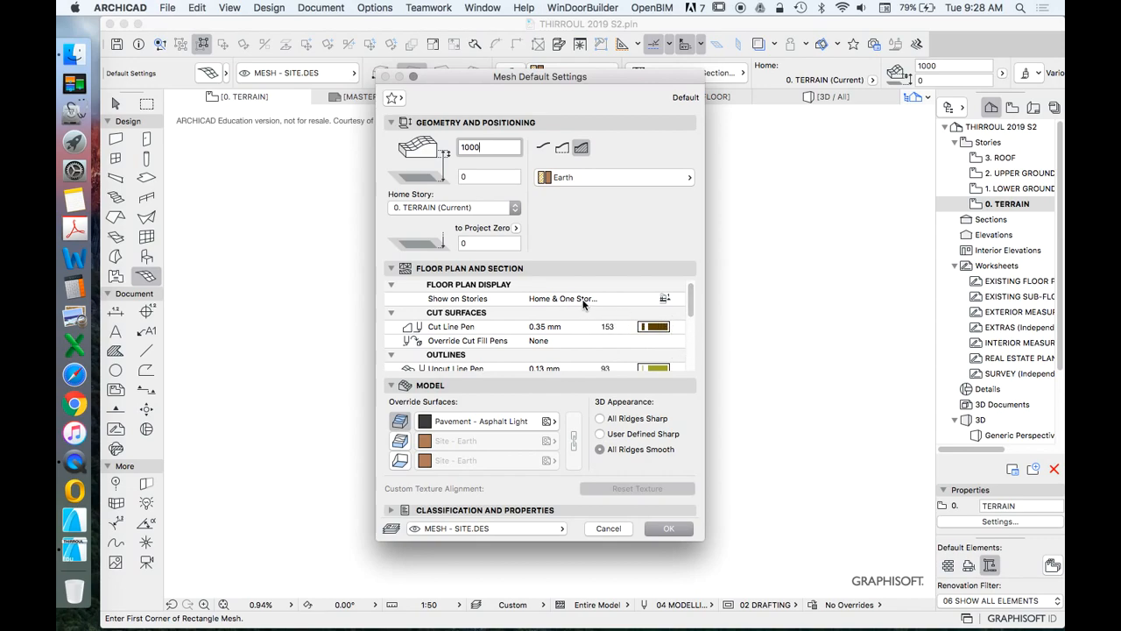
scroll(480, 299, up, 1)
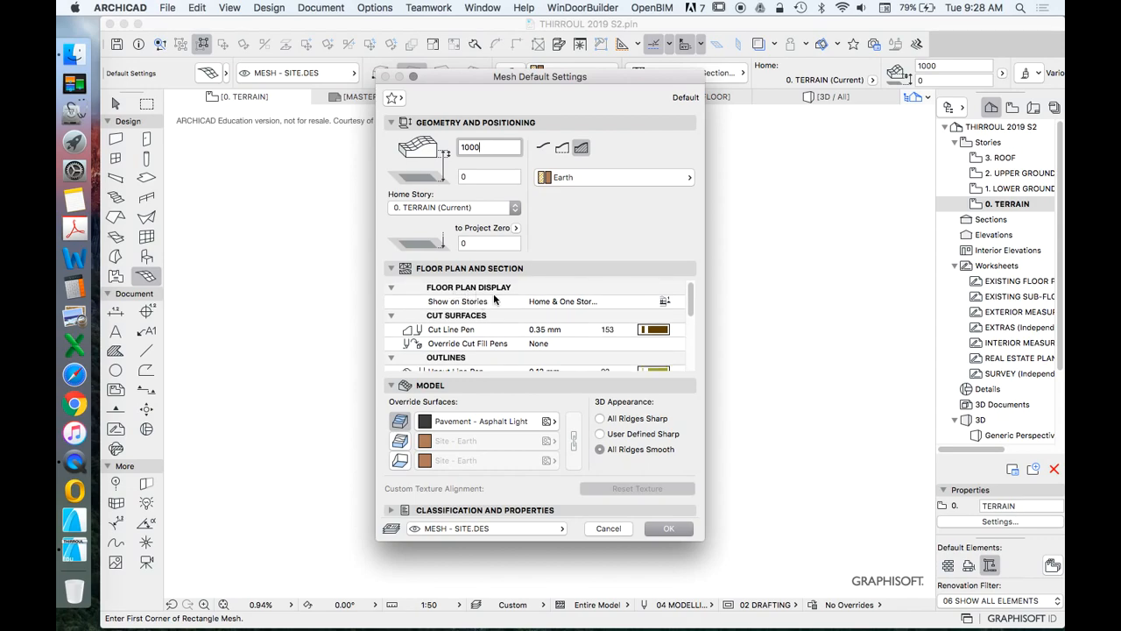
click(605, 300)
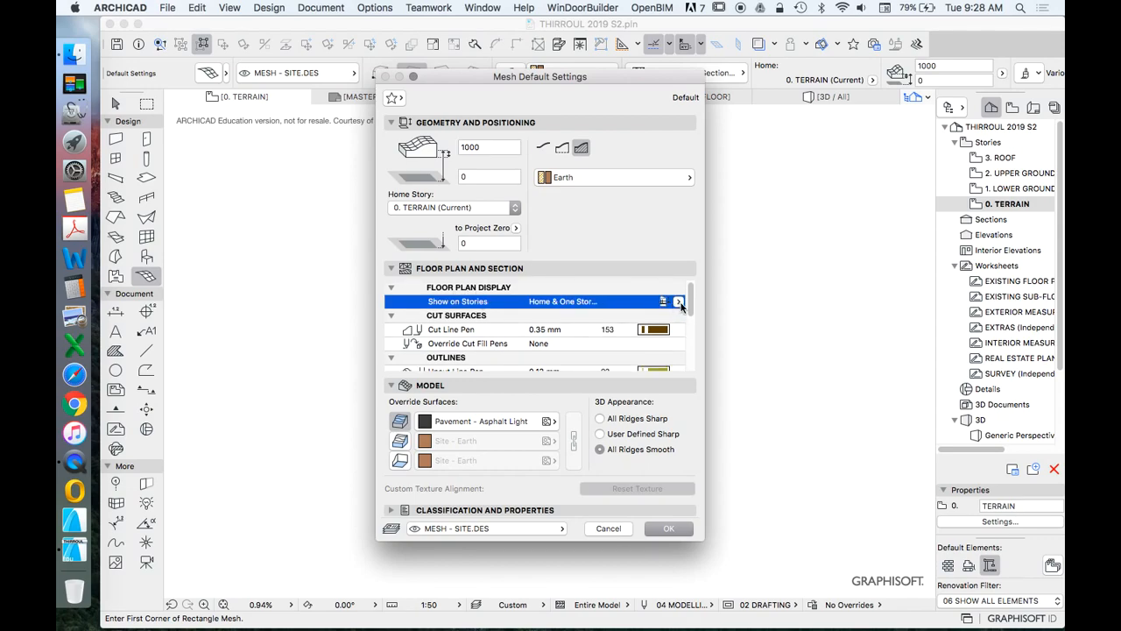
click(678, 302)
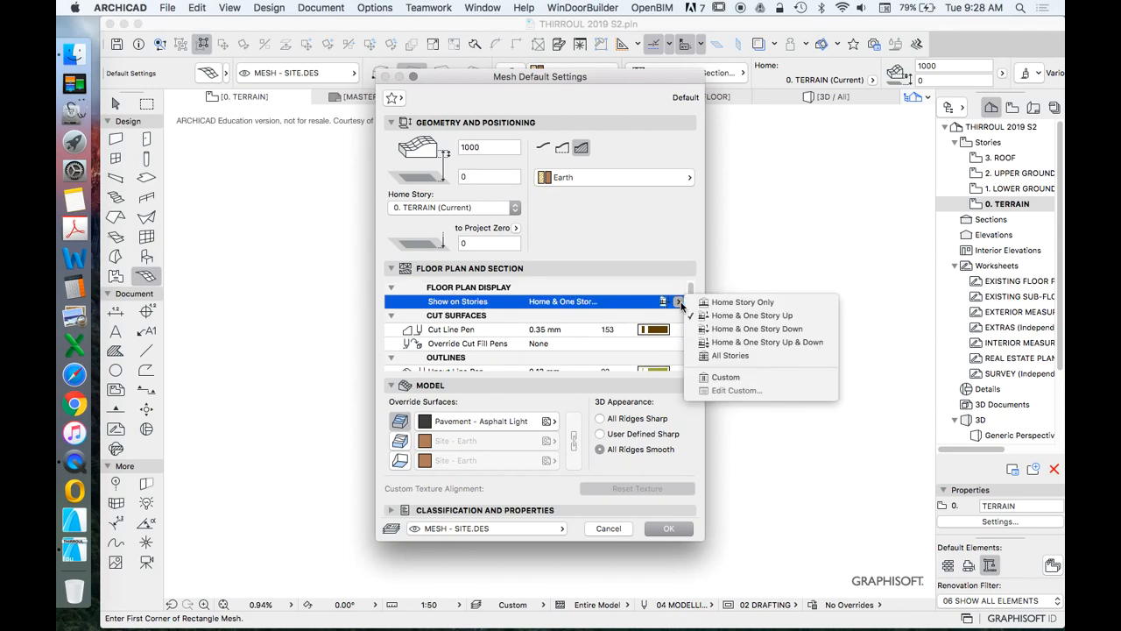
click(743, 303)
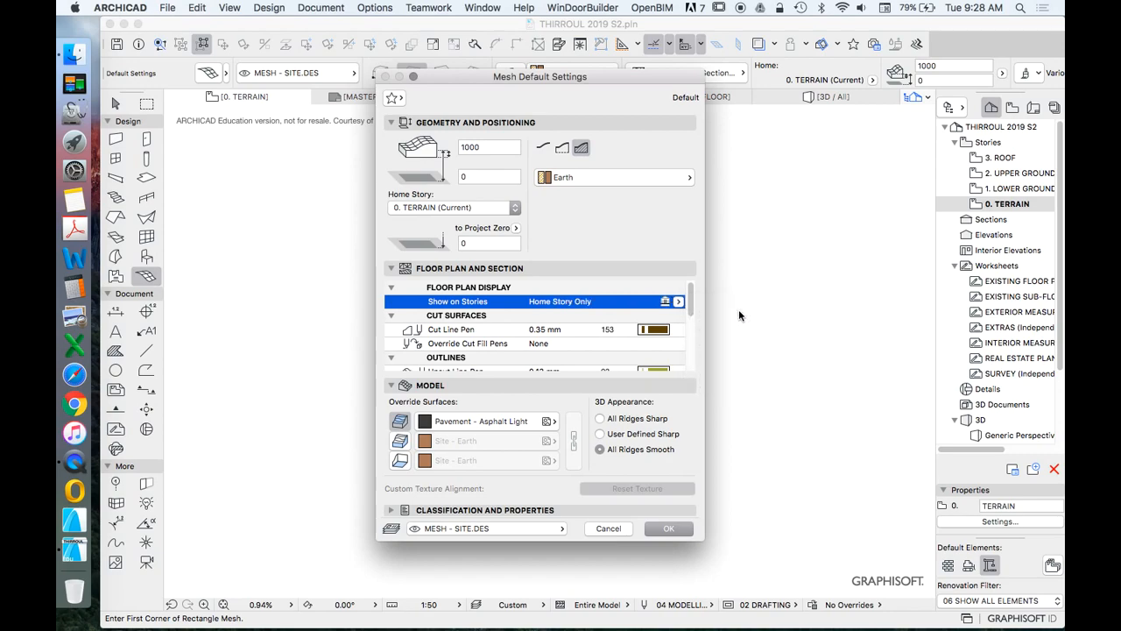
Set the mesh's cut line, uncut line and ridge pens all to black pen 1
scroll(652, 323, down, 1)
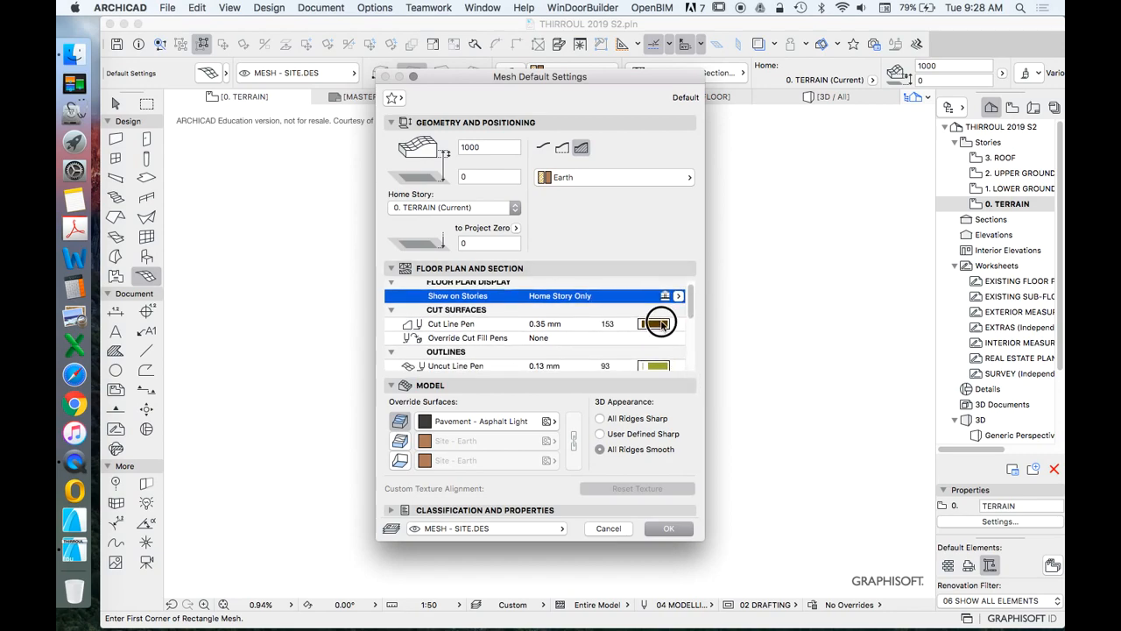
click(654, 323)
click(688, 326)
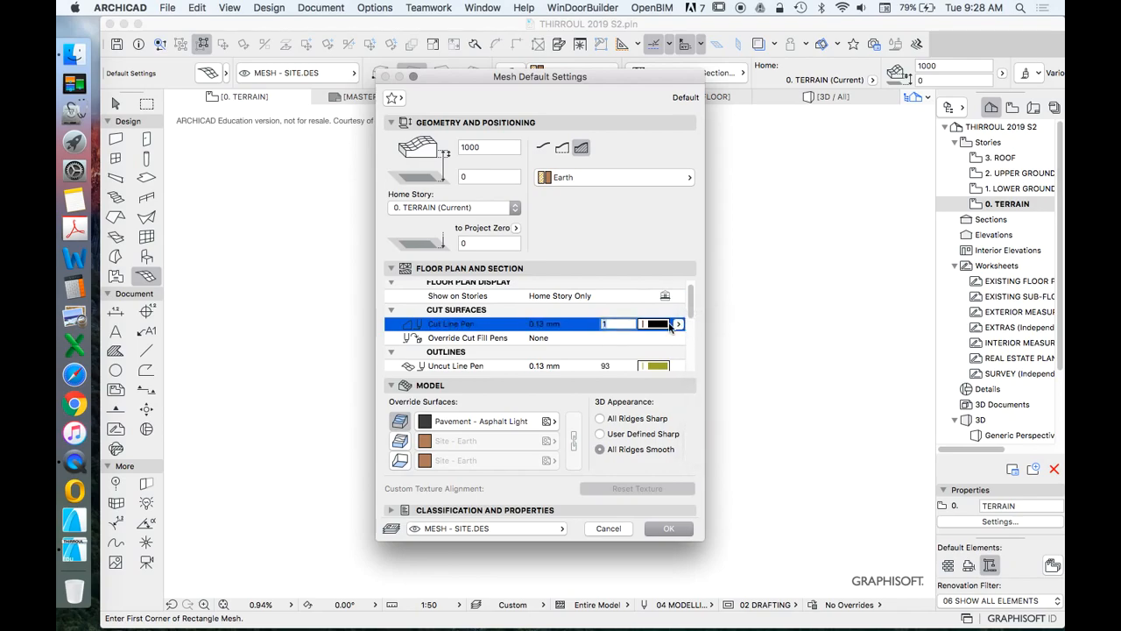
scroll(665, 333, down, 1)
click(680, 355)
click(690, 355)
scroll(673, 319, down, 3)
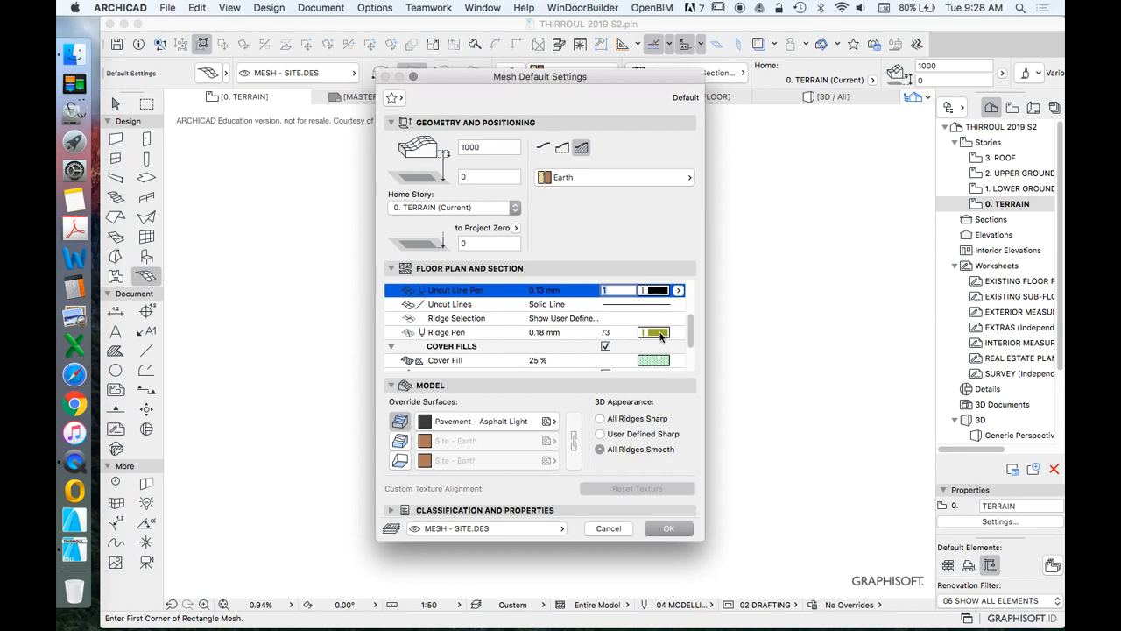
click(658, 333)
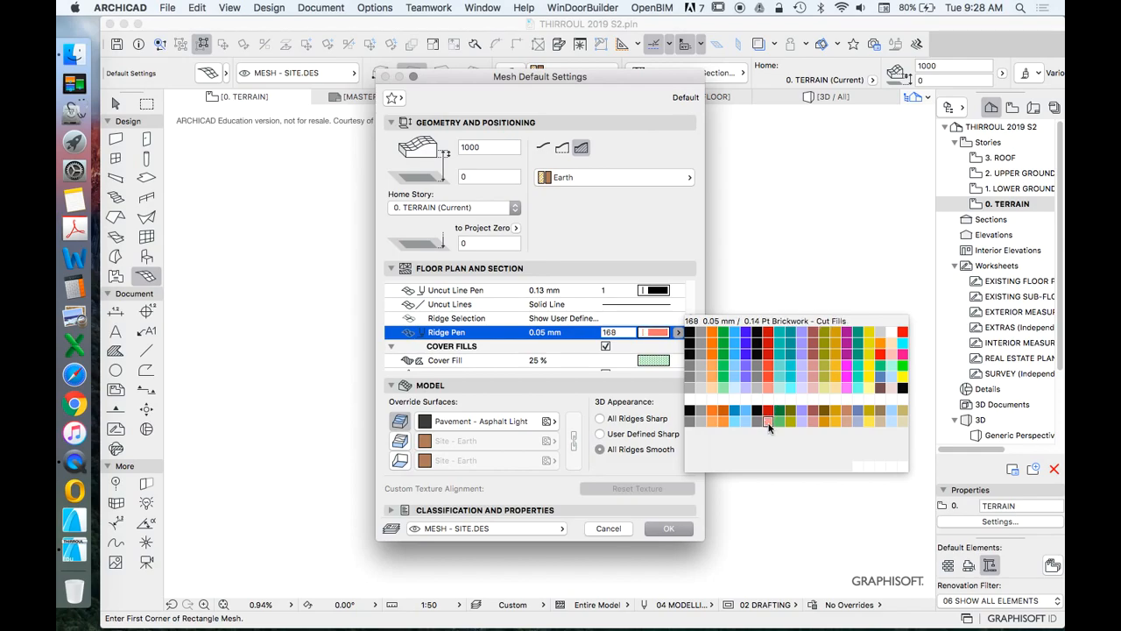
click(689, 334)
scroll(683, 306, down, 2)
scroll(683, 298, down, 2)
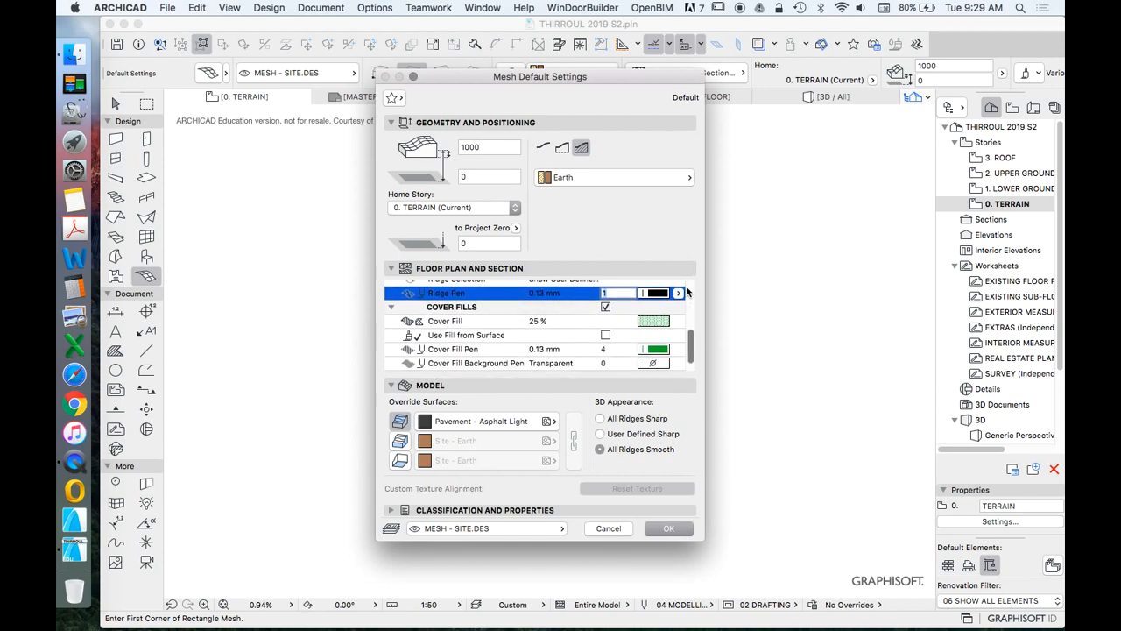
scroll(674, 329, up, 4)
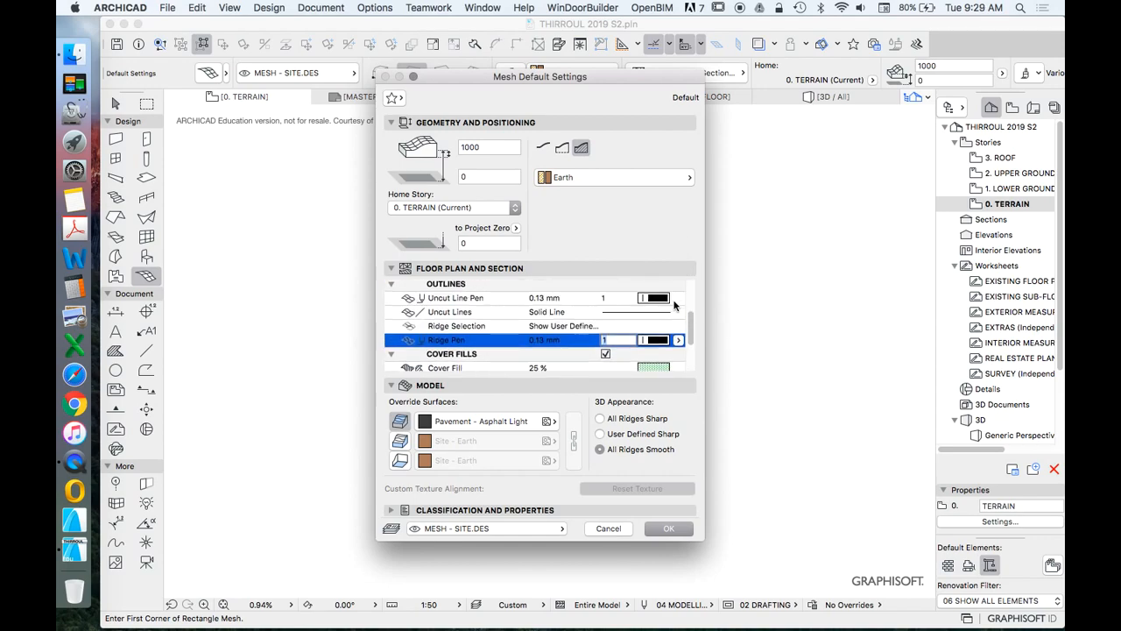
Keep the 25 % cover fill enabled with green pen 4 and a transparent background, and apply the Mesh default settings
scroll(668, 297, down, 3)
scroll(669, 297, down, 2)
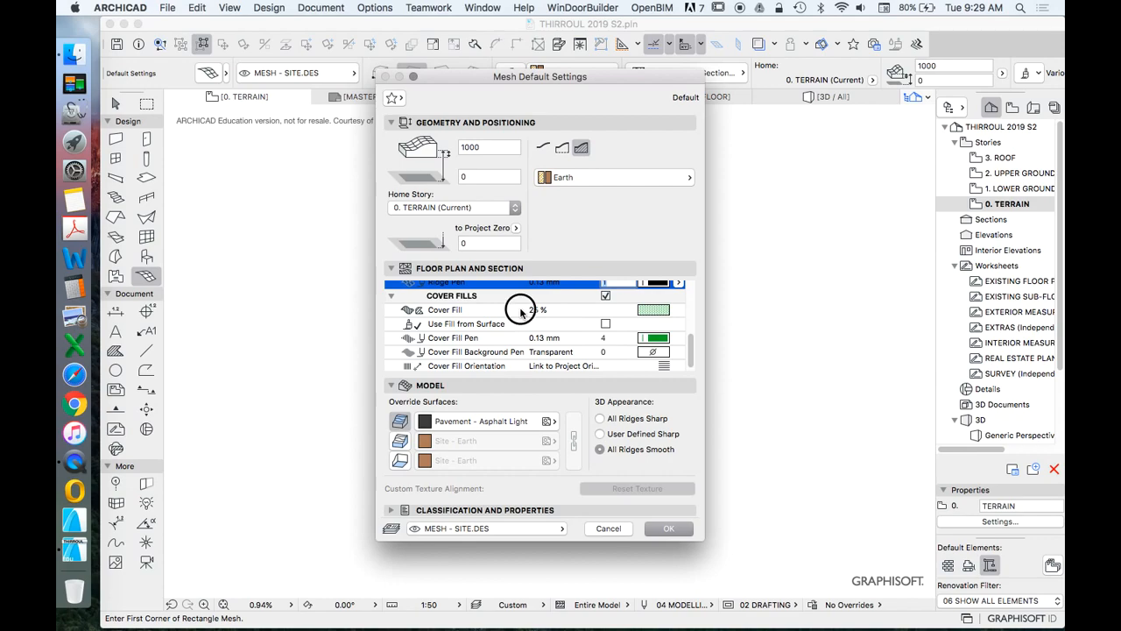
click(520, 311)
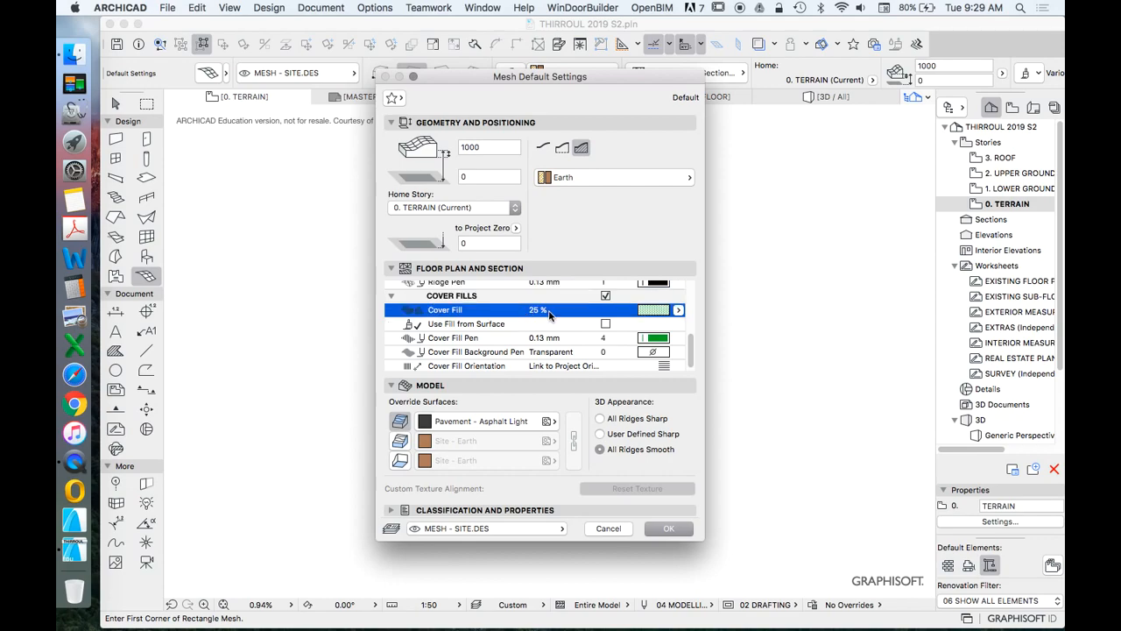
click(617, 298)
click(604, 363)
scroll(634, 324, down, 3)
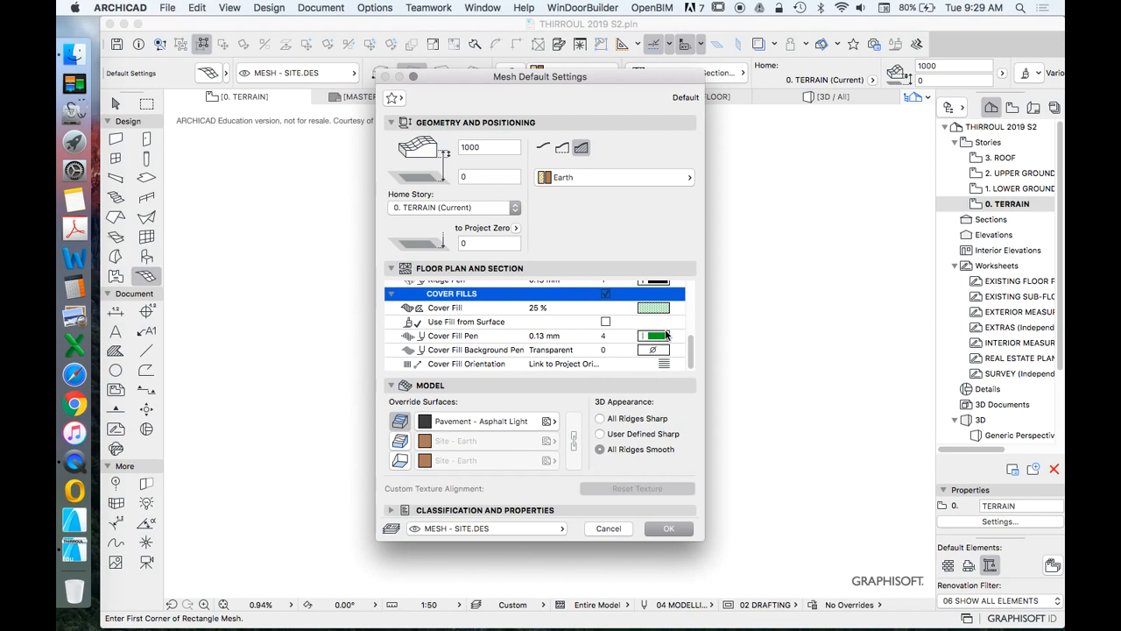
click(655, 336)
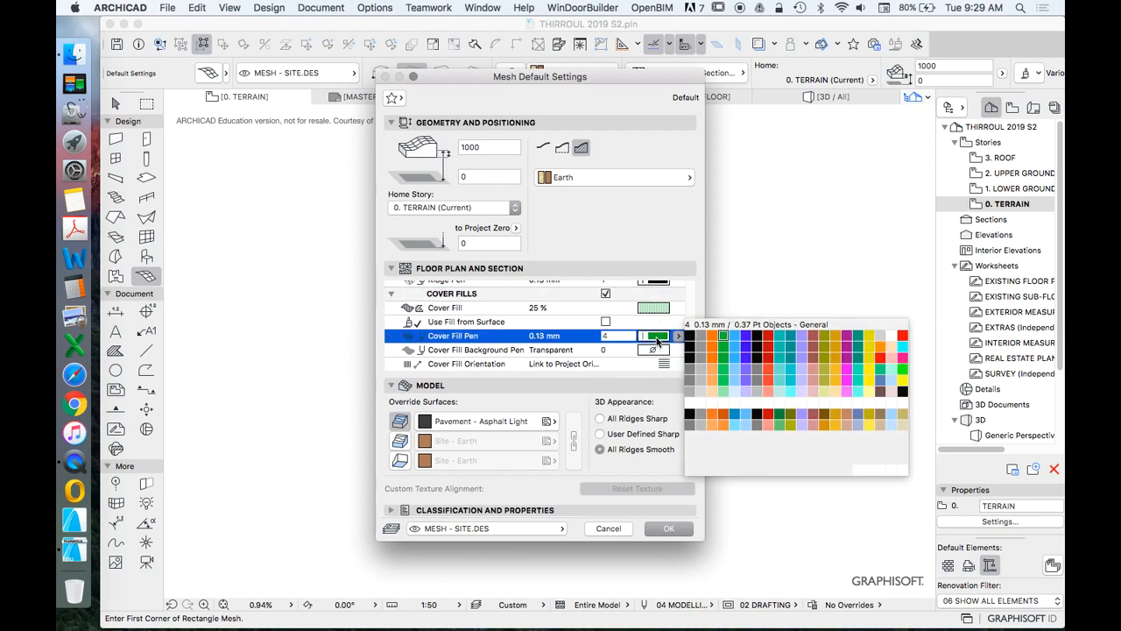
click(723, 336)
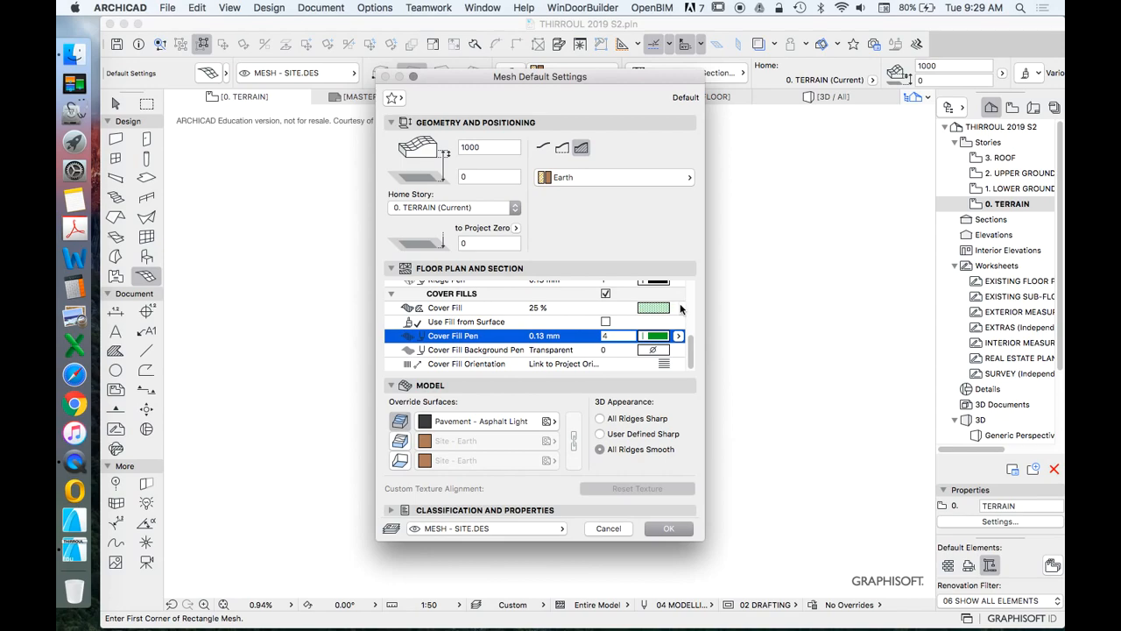
click(654, 350)
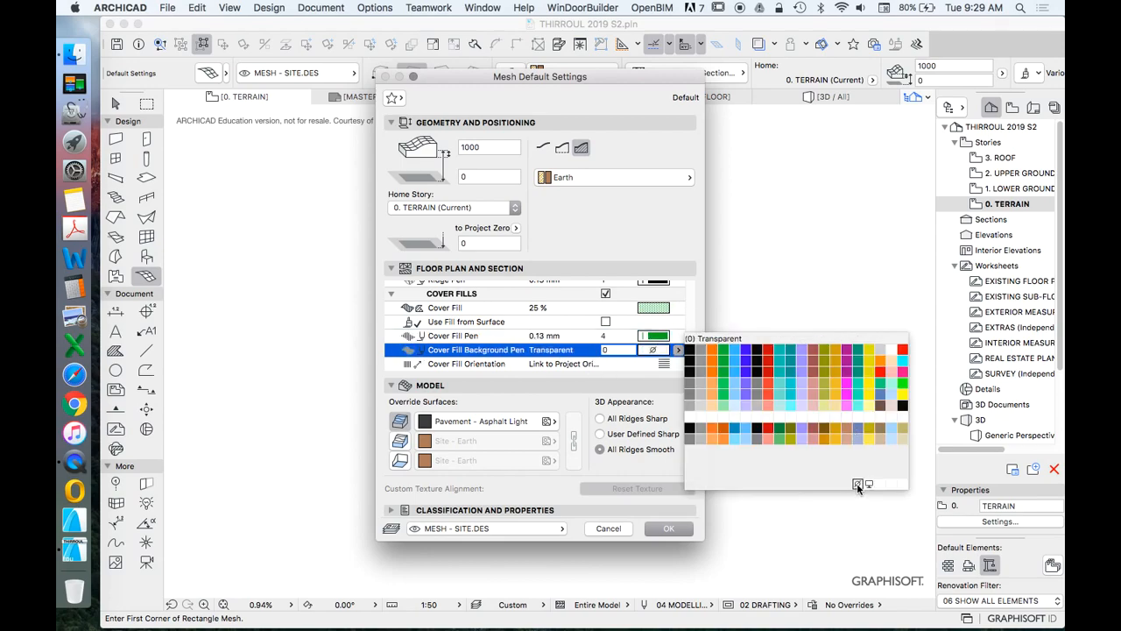
click(679, 235)
click(668, 528)
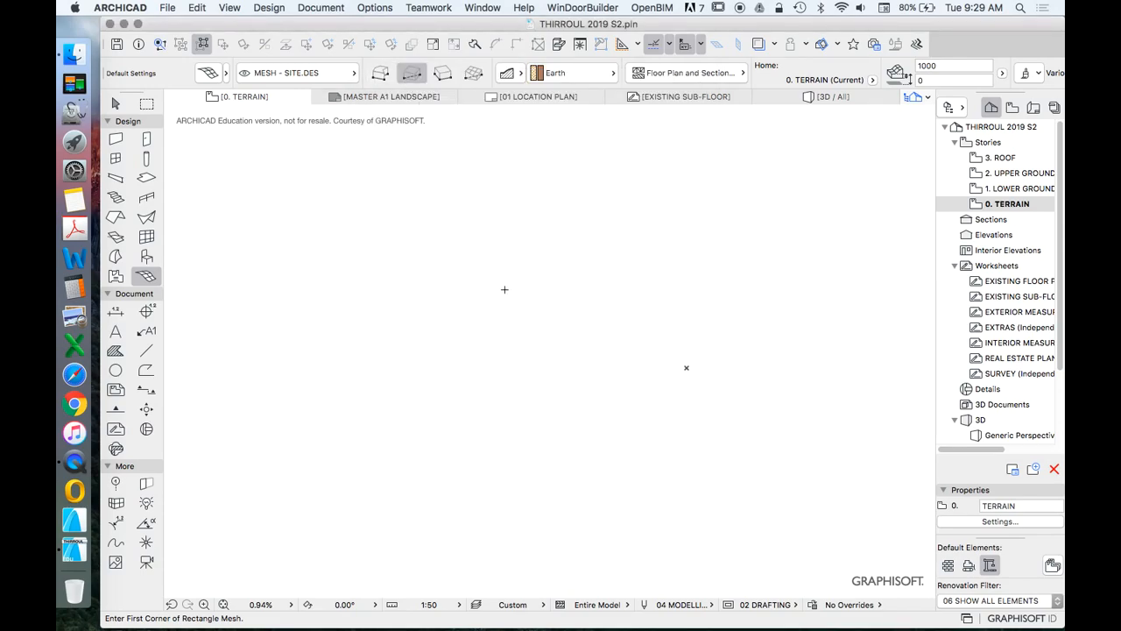
Draw a rectangular test mesh around the project origin on the TERRAIN story, and undo it
click(488, 253)
click(741, 413)
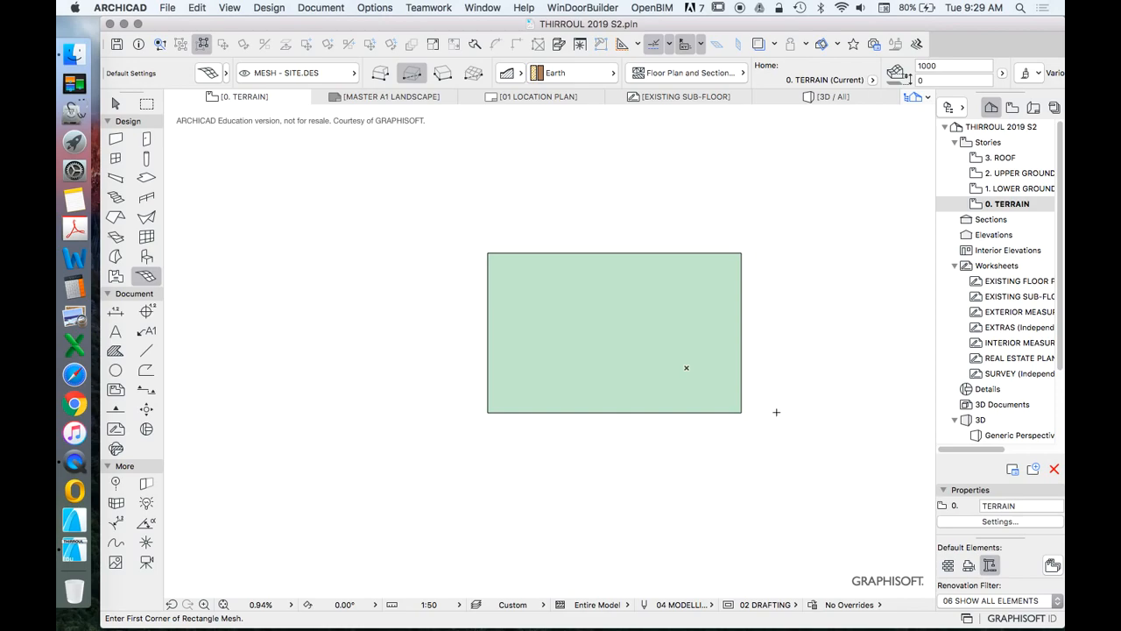
key(super+z)
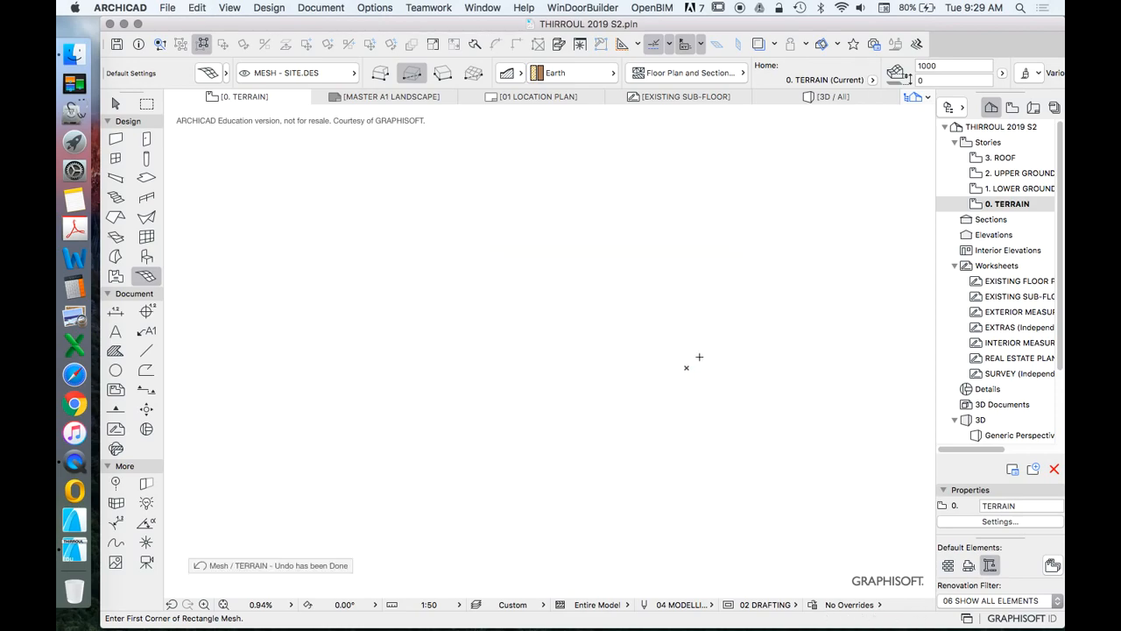
Reopen the Mesh tool's default settings and reposition the dialog
click(208, 72)
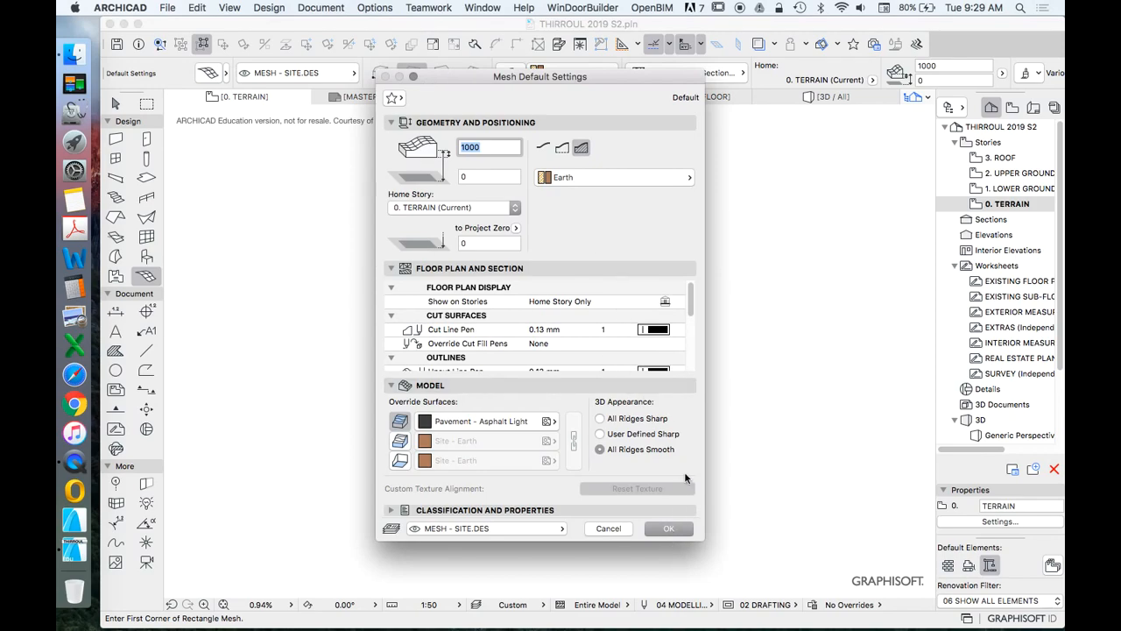
drag(656, 82, 658, 34)
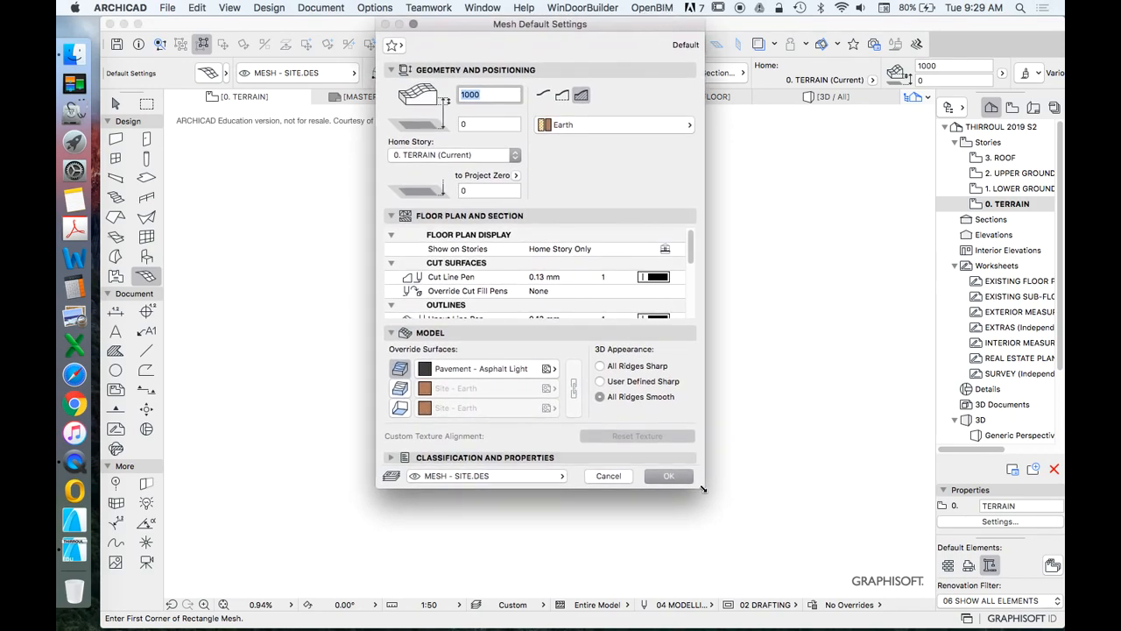